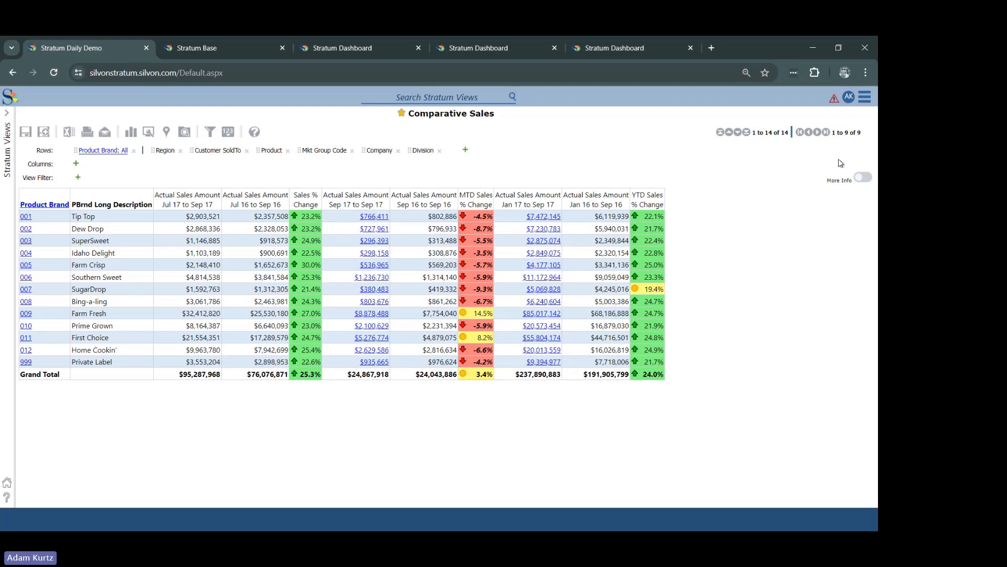
Step: Turn on More Info and review the Actual Sales Amount glossary entry and its description editor's properties without saving changes
{"action": "left_click", "coordinate": [862, 177]}
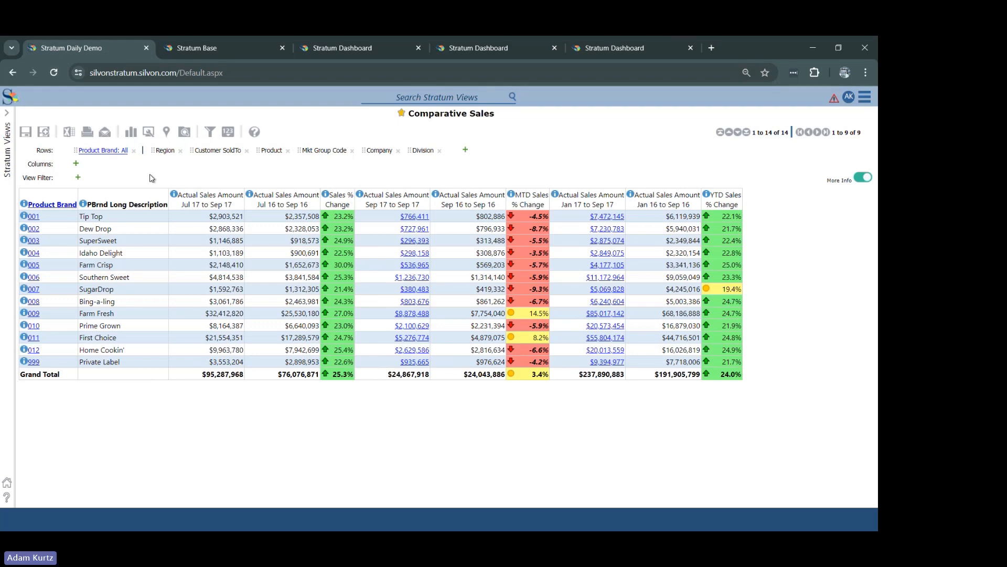
{"action": "left_click", "coordinate": [174, 196]}
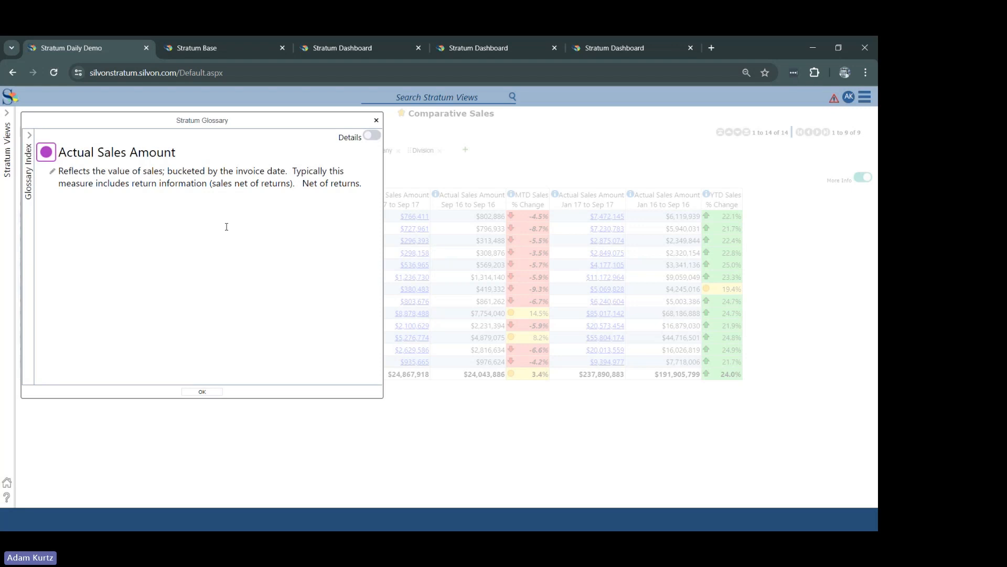
{"action": "left_click", "coordinate": [54, 173]}
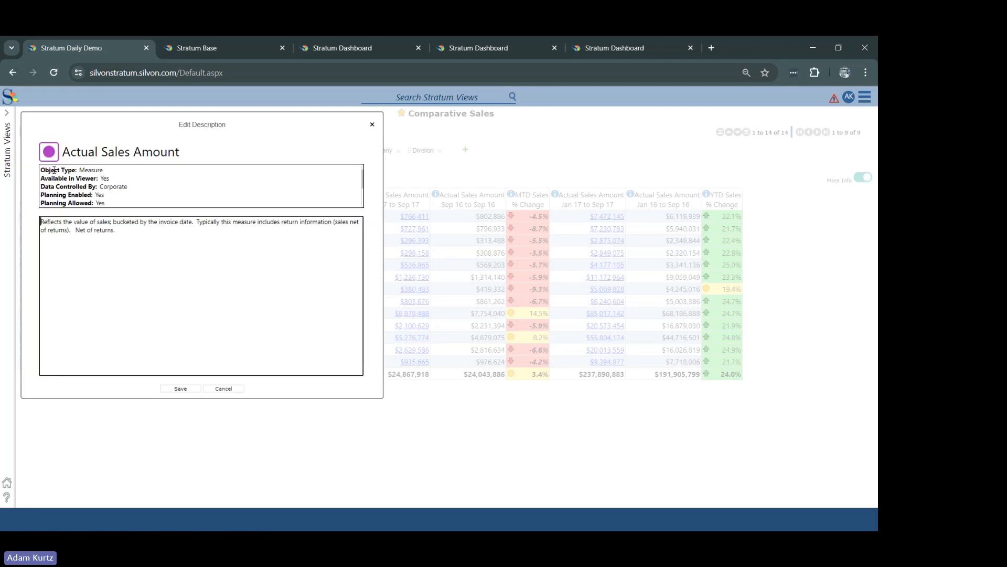
{"action": "left_click", "coordinate": [136, 229]}
{"action": "scroll", "coordinate": [364, 179], "scroll_direction": "down", "scroll_amount": 3}
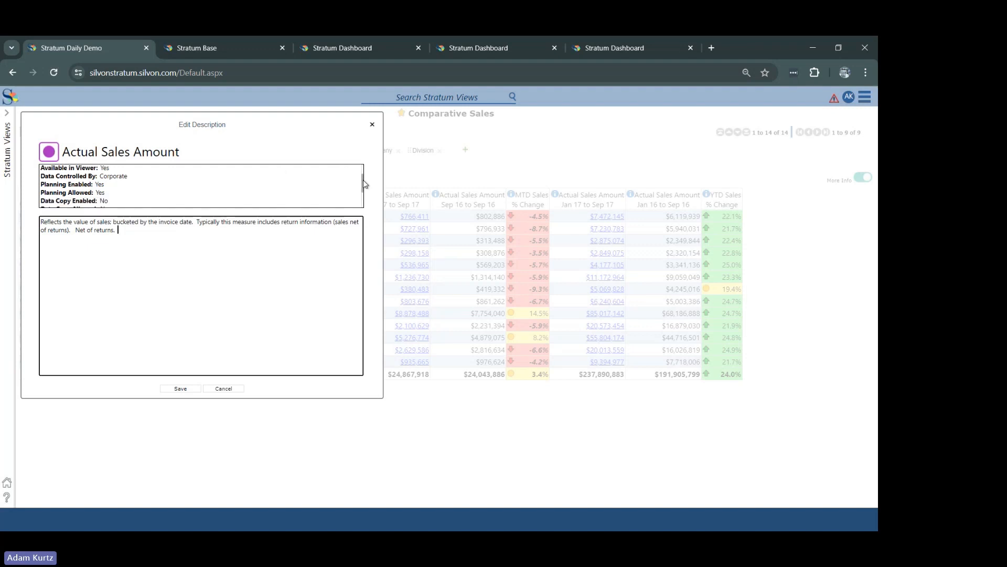
{"action": "scroll", "coordinate": [364, 179], "scroll_direction": "up", "scroll_amount": 3}
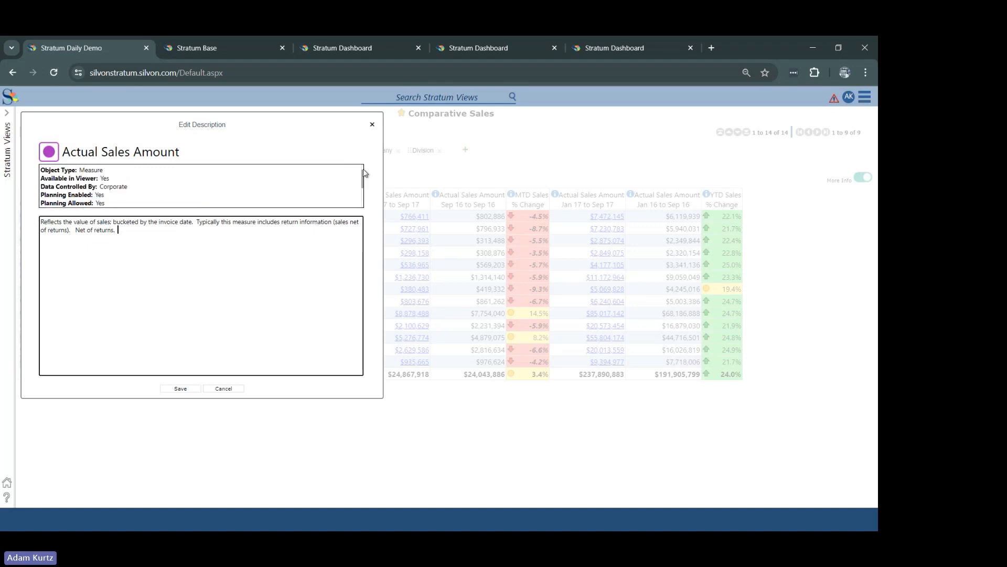
{"action": "left_click_drag", "start_coordinate": [363, 176], "coordinate": [360, 197]}
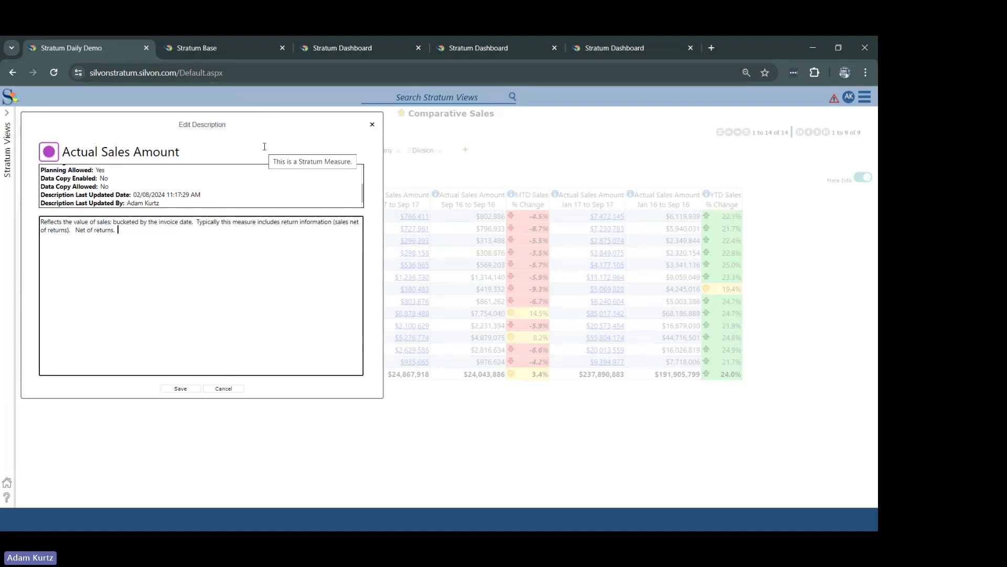
{"action": "left_click", "coordinate": [224, 389]}
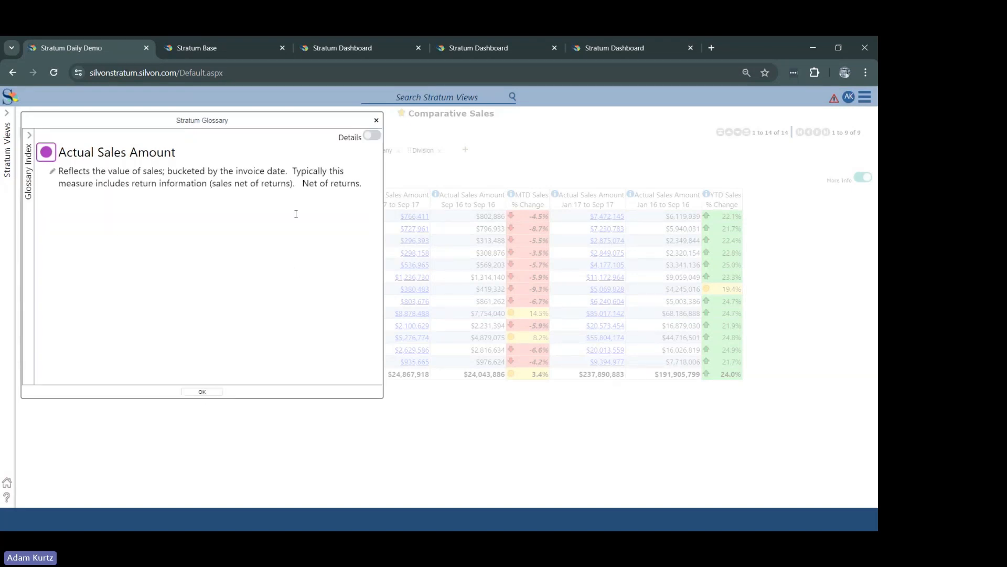
{"action": "left_click", "coordinate": [203, 393]}
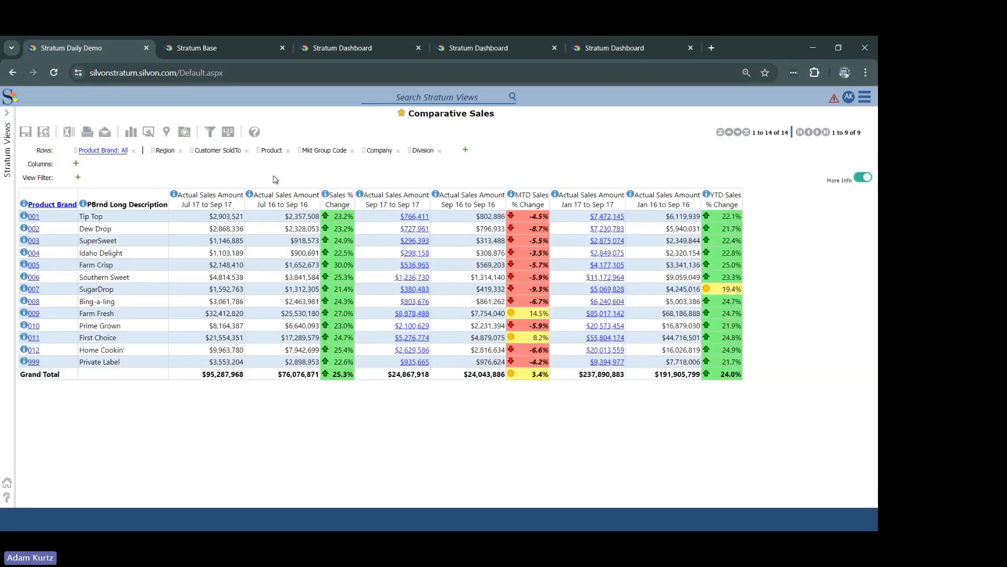
Step: Read the glossary entries for the Sales % Change calculation and the Product Brand dimension
{"action": "left_click", "coordinate": [325, 194]}
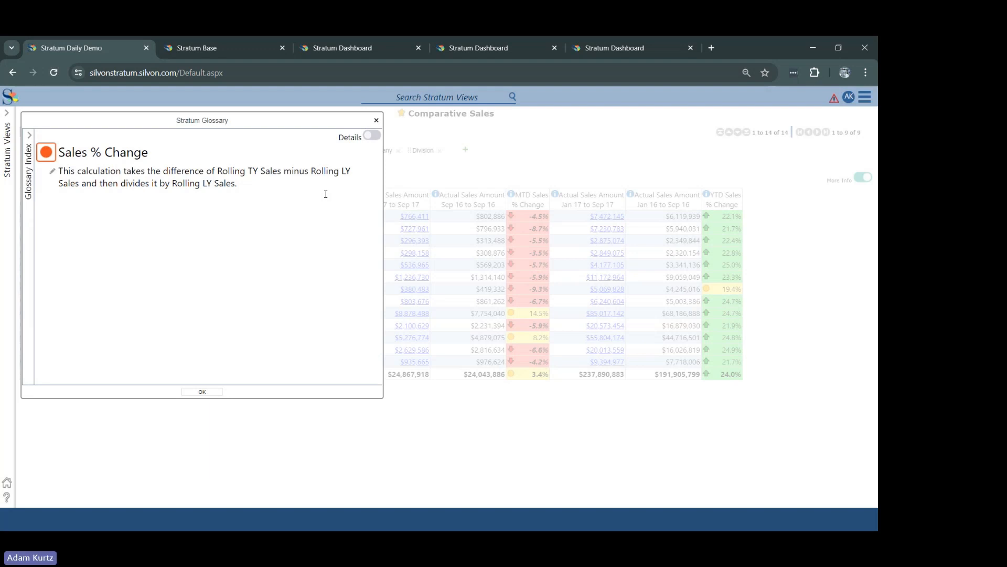
{"action": "left_click", "coordinate": [206, 392]}
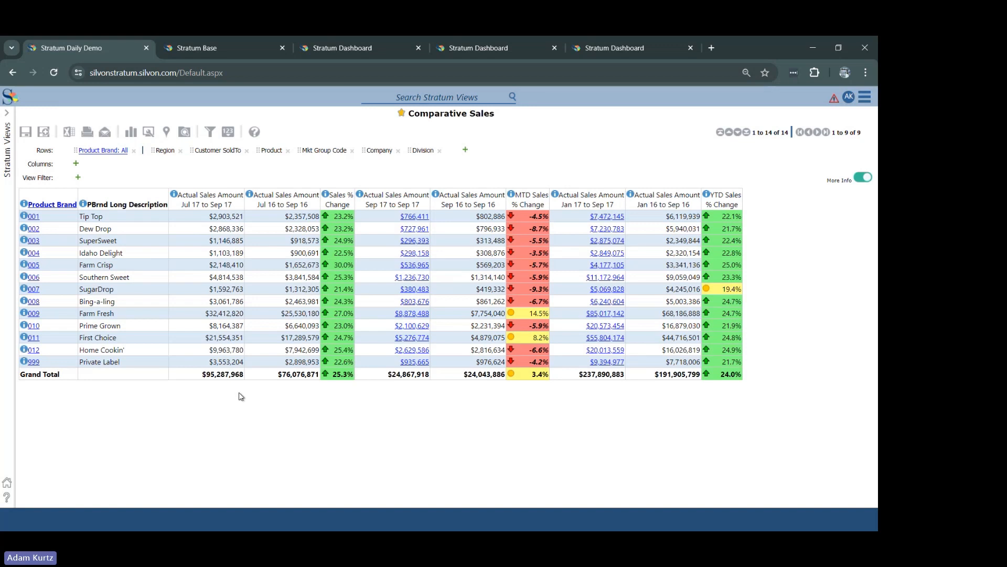
{"action": "left_click", "coordinate": [23, 204]}
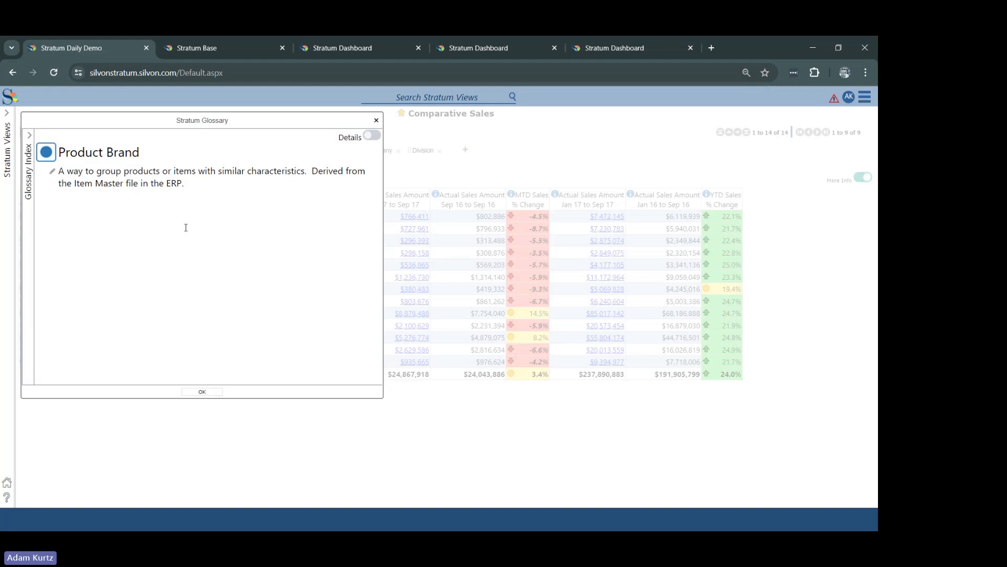
{"action": "left_click", "coordinate": [203, 392]}
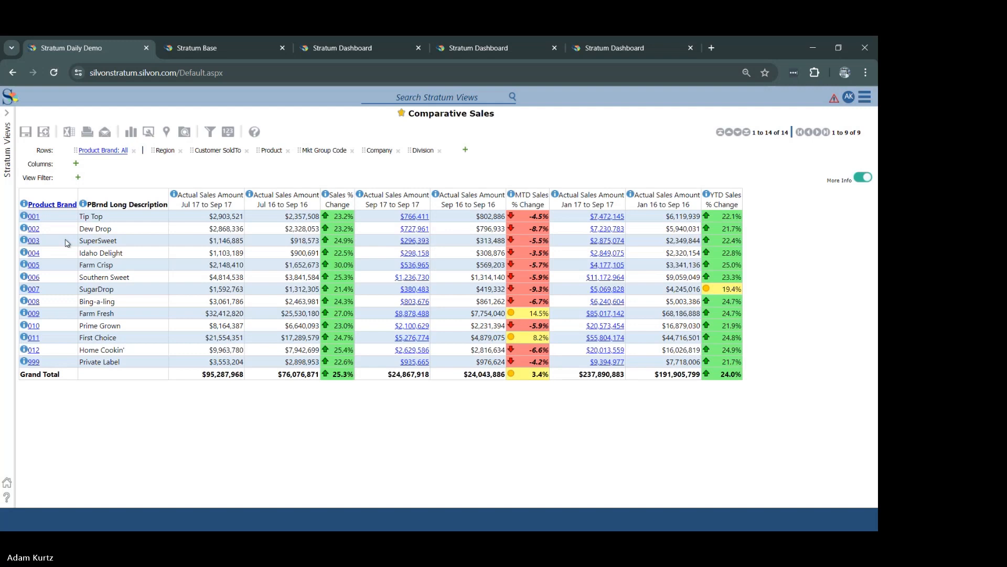
Step: View the additional information for product brand 001 and turn More Info off
{"action": "left_click", "coordinate": [24, 216]}
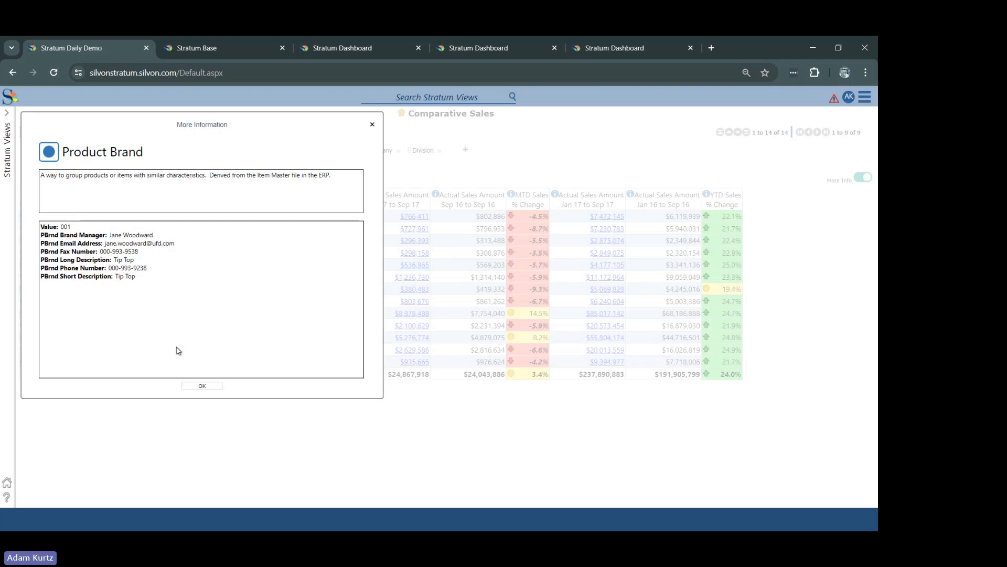
{"action": "left_click", "coordinate": [200, 387]}
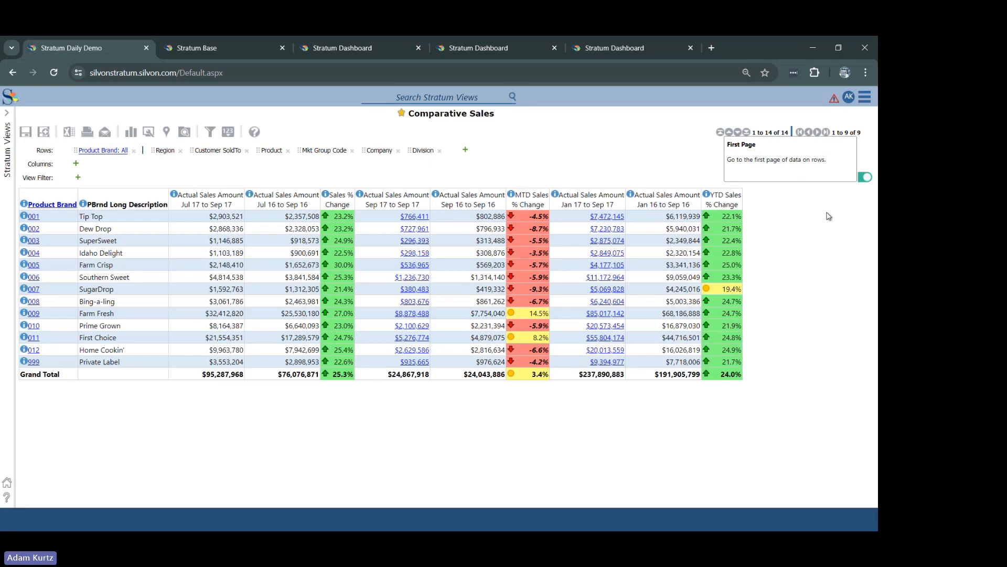
{"action": "left_click", "coordinate": [861, 179]}
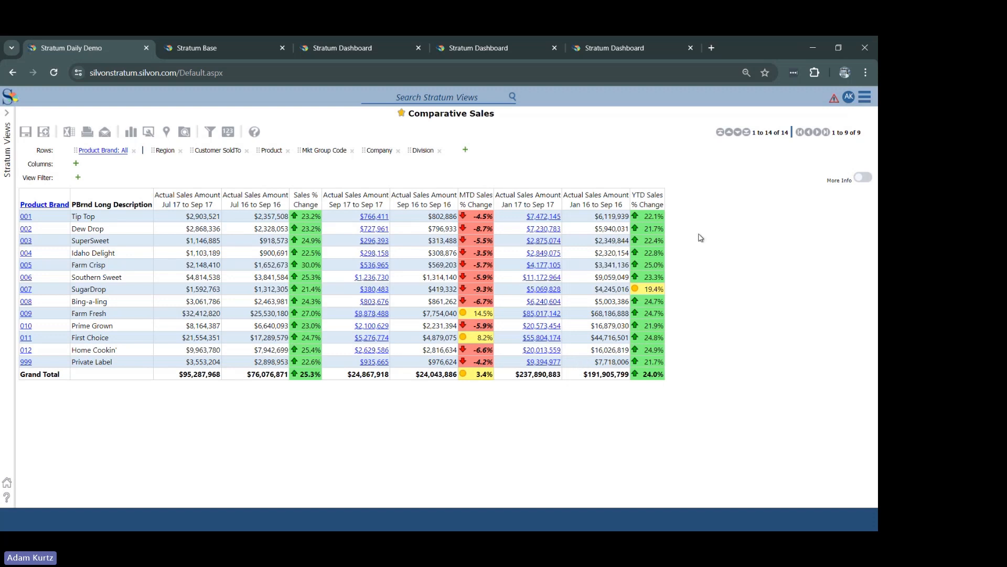
Step: Open the full Stratum Glossary over the middle of the view and expand its Glossary Index
{"action": "left_click", "coordinate": [865, 96]}
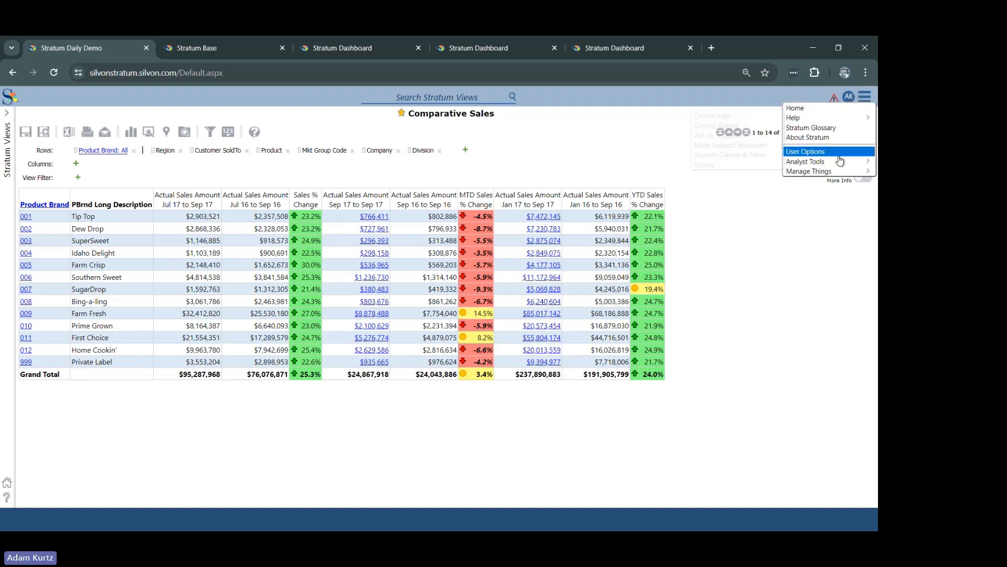
{"action": "mouse_move", "coordinate": [836, 174]}
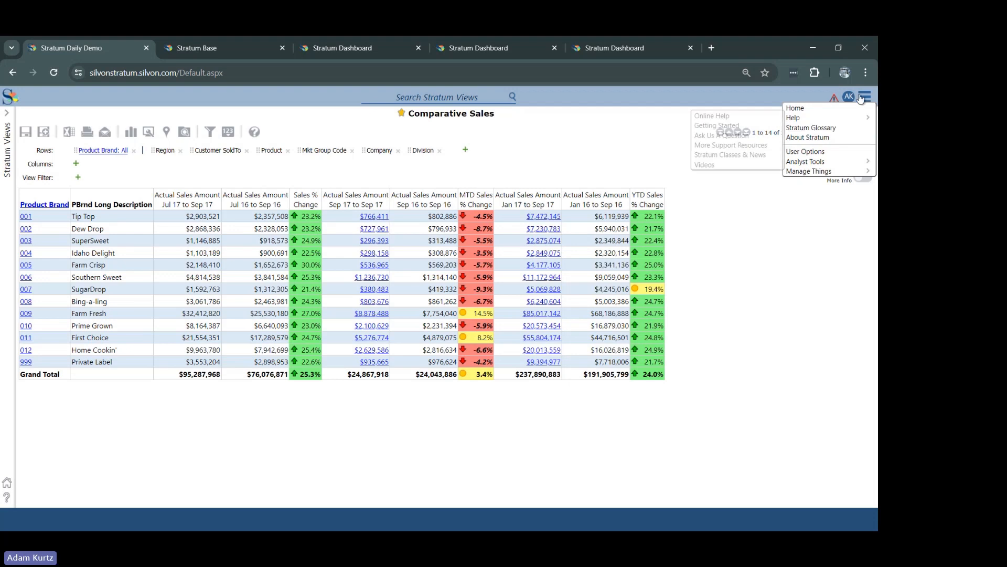
{"action": "mouse_move", "coordinate": [828, 124]}
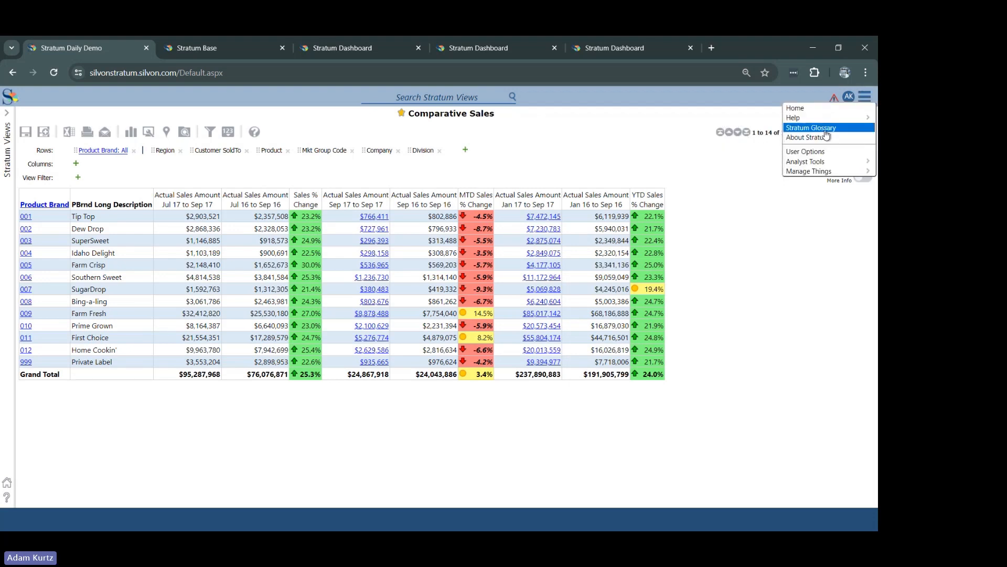
{"action": "left_click", "coordinate": [844, 129]}
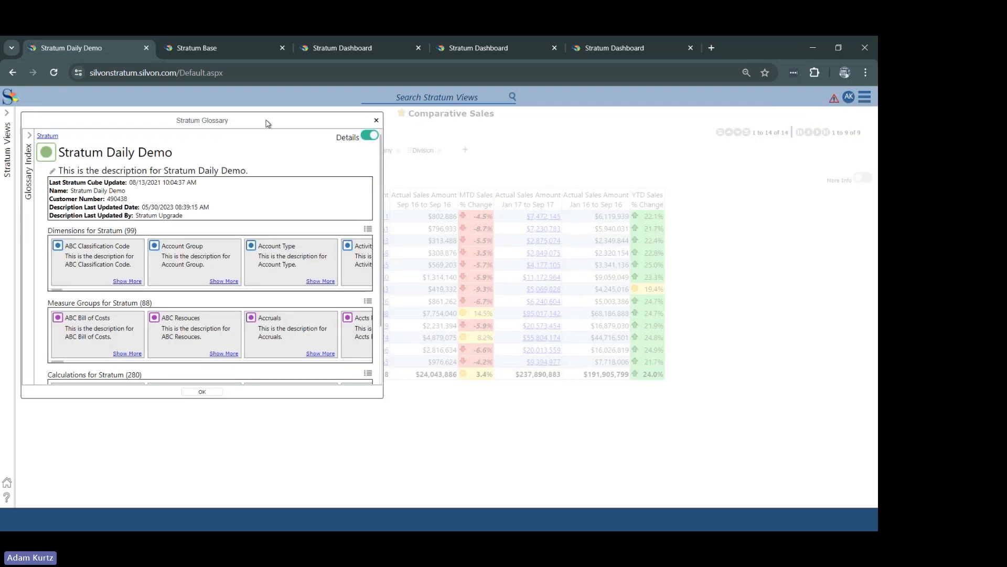
{"action": "left_click_drag", "start_coordinate": [265, 123], "coordinate": [527, 153]}
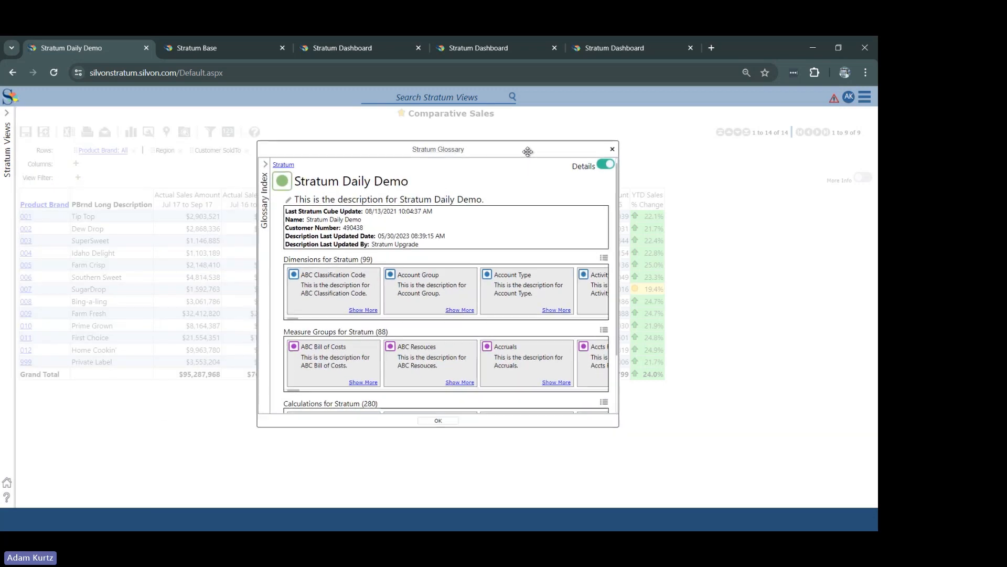
{"action": "left_click", "coordinate": [263, 200]}
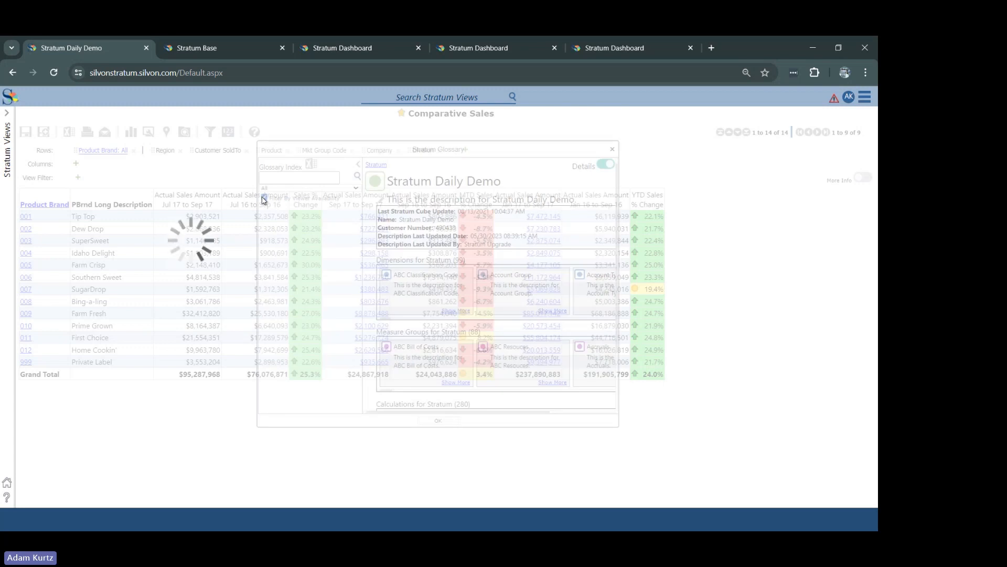
Step: Search the Glossary Index for "customer" and open the Customer Parent State hierarchy entry
{"action": "left_click", "coordinate": [316, 178]}
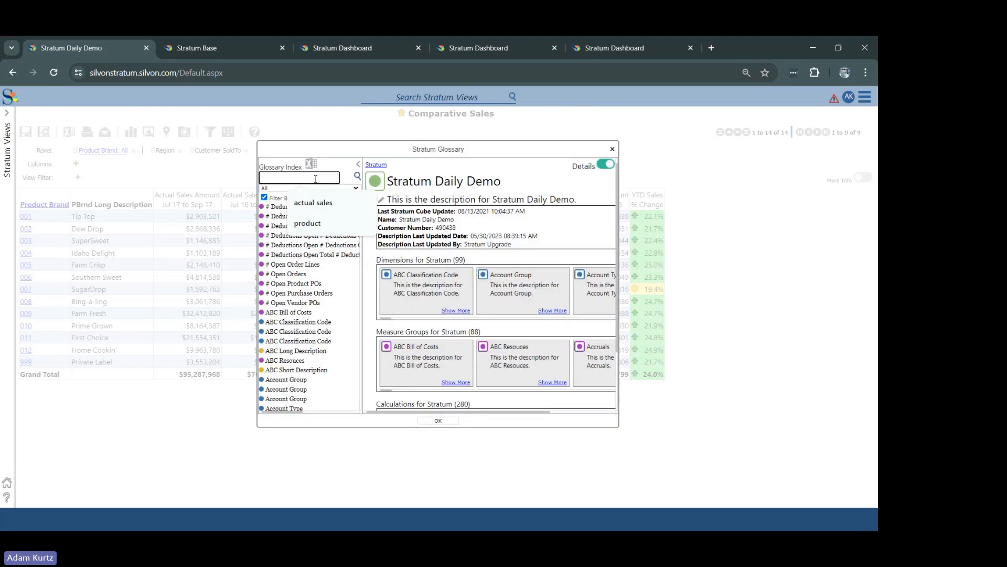
{"action": "type", "text": "customer"}
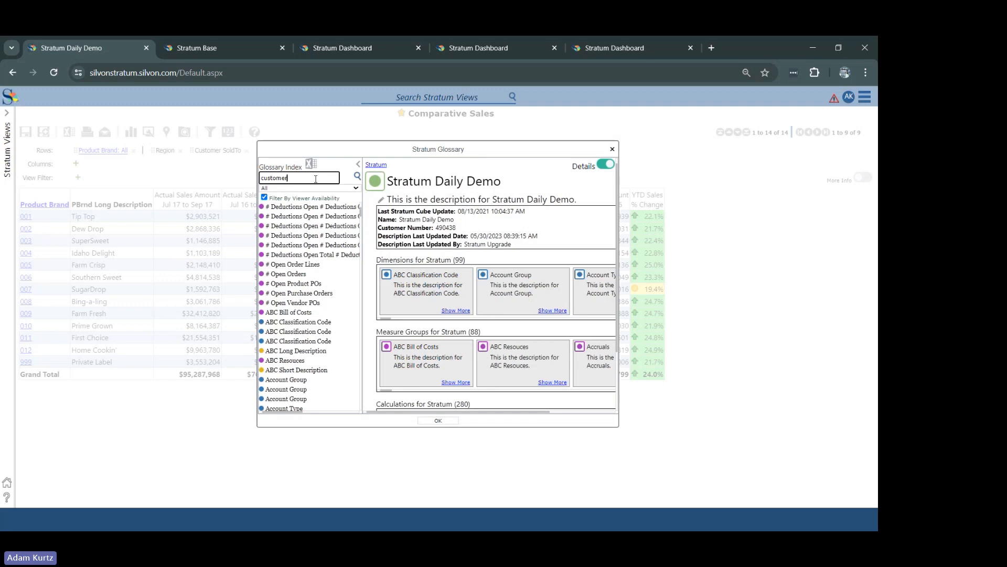
{"action": "key", "text": "Return"}
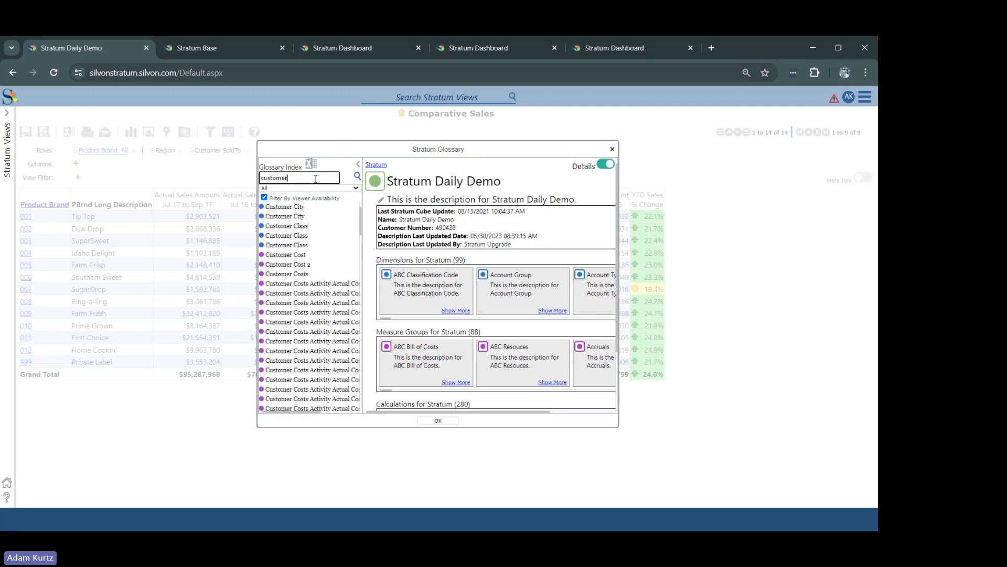
{"action": "left_click", "coordinate": [357, 176]}
{"action": "left_click_drag", "start_coordinate": [360, 222], "coordinate": [373, 379]}
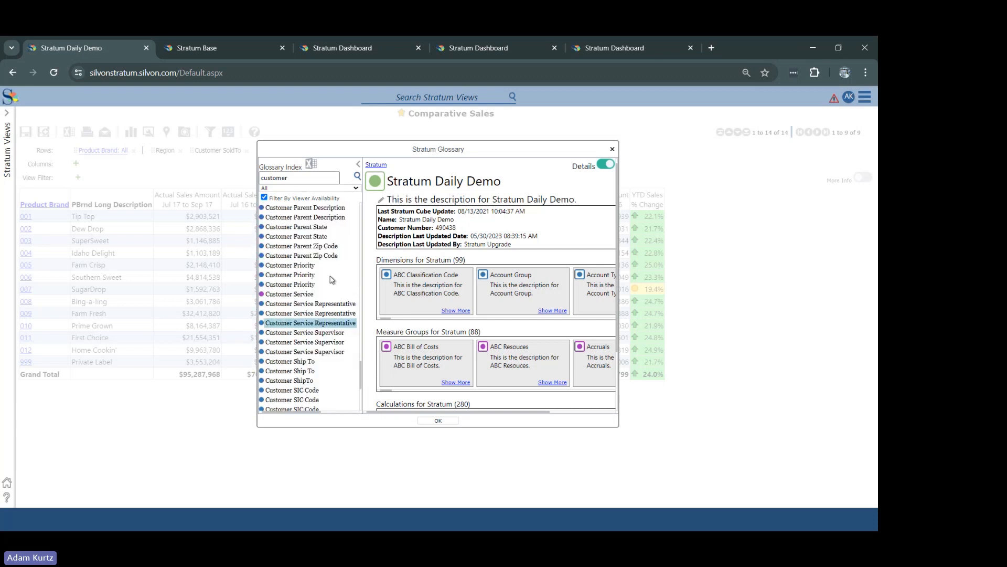
{"action": "left_click", "coordinate": [305, 229]}
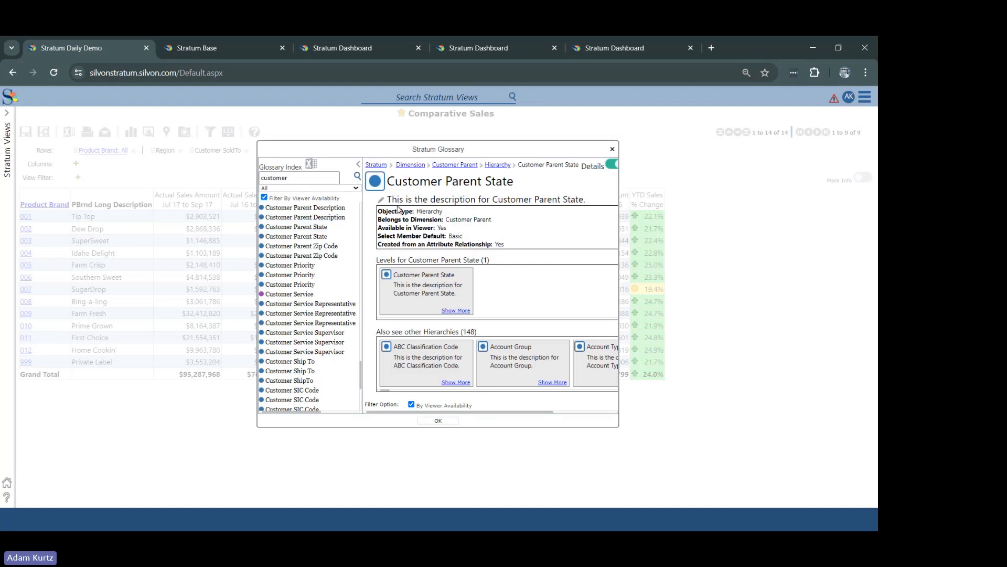
Step: Check the Customer Parent State description in its editor without saving, and close the glossary
{"action": "left_click", "coordinate": [382, 200]}
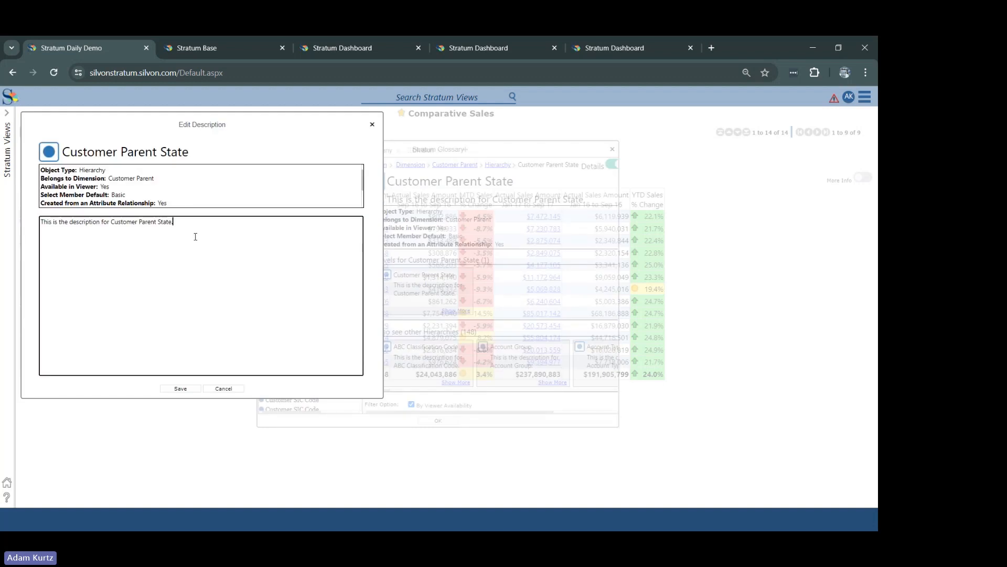
{"action": "left_click_drag", "start_coordinate": [196, 234], "coordinate": [19, 238]}
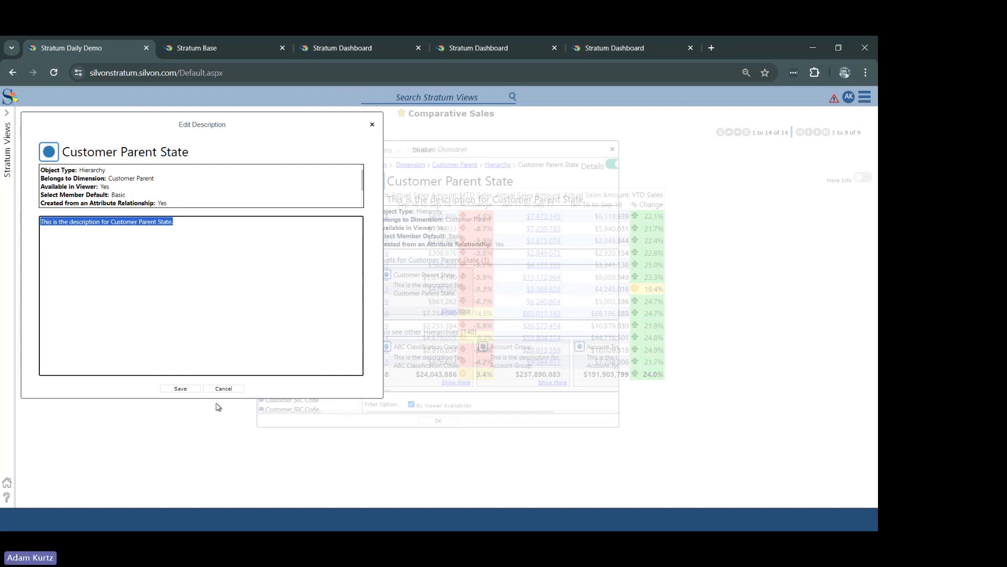
{"action": "left_click", "coordinate": [229, 391]}
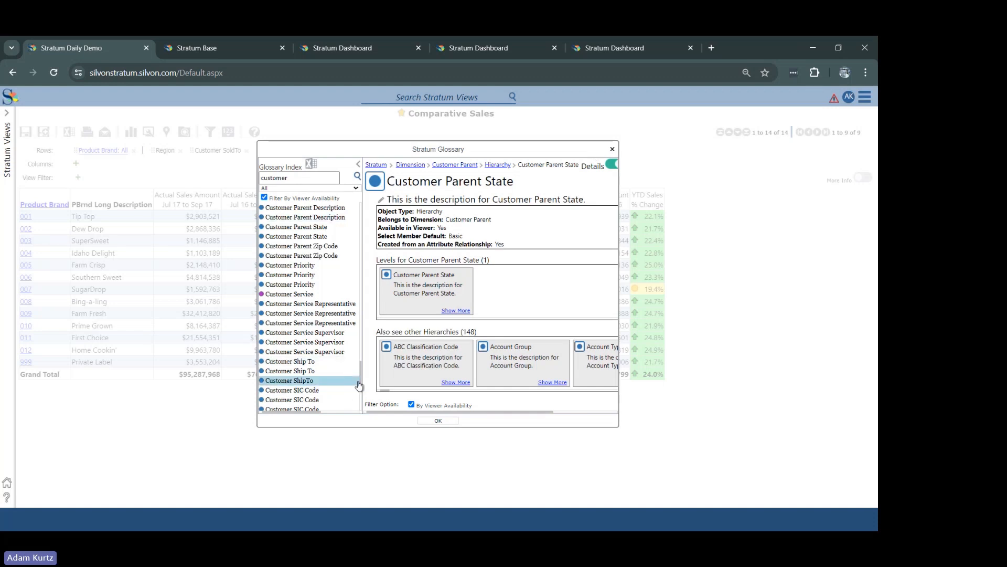
{"action": "left_click_drag", "start_coordinate": [362, 381], "coordinate": [364, 224]}
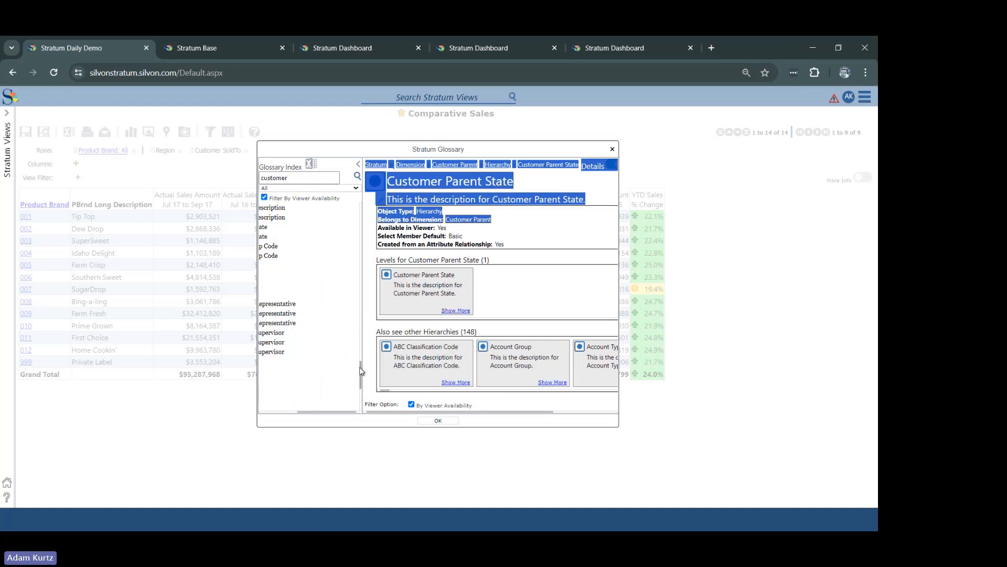
{"action": "left_click", "coordinate": [612, 150]}
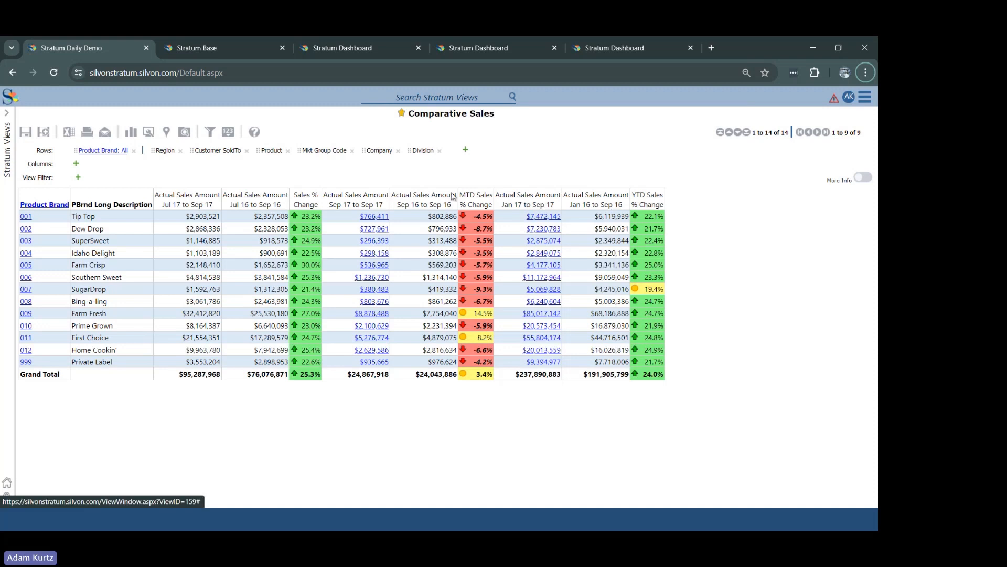
Step: Open the properties of the Actual Sales Amount Jul 17 to Sep 17 column
{"action": "left_click", "coordinate": [204, 193]}
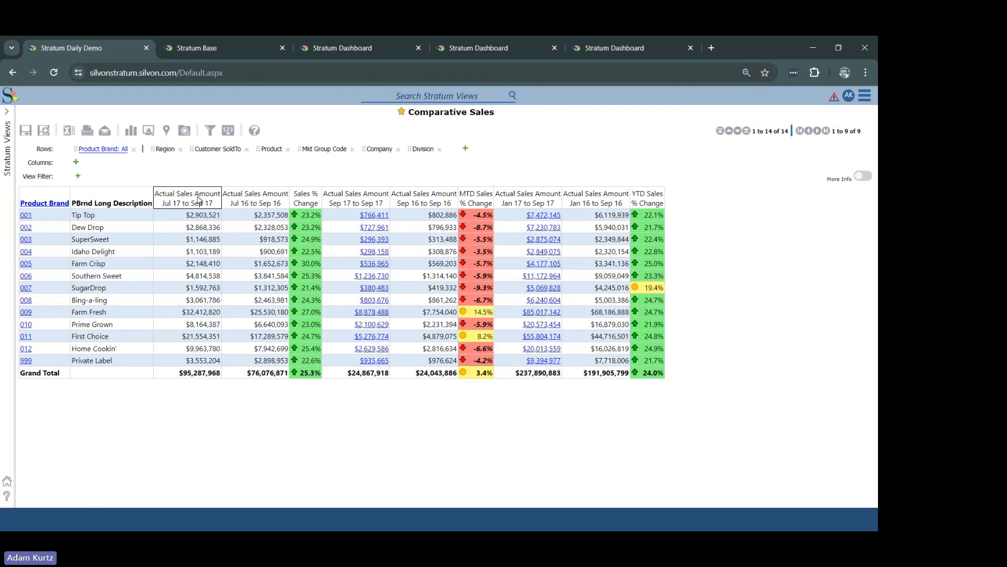
{"action": "right_click", "coordinate": [195, 193]}
{"action": "left_click", "coordinate": [163, 351]}
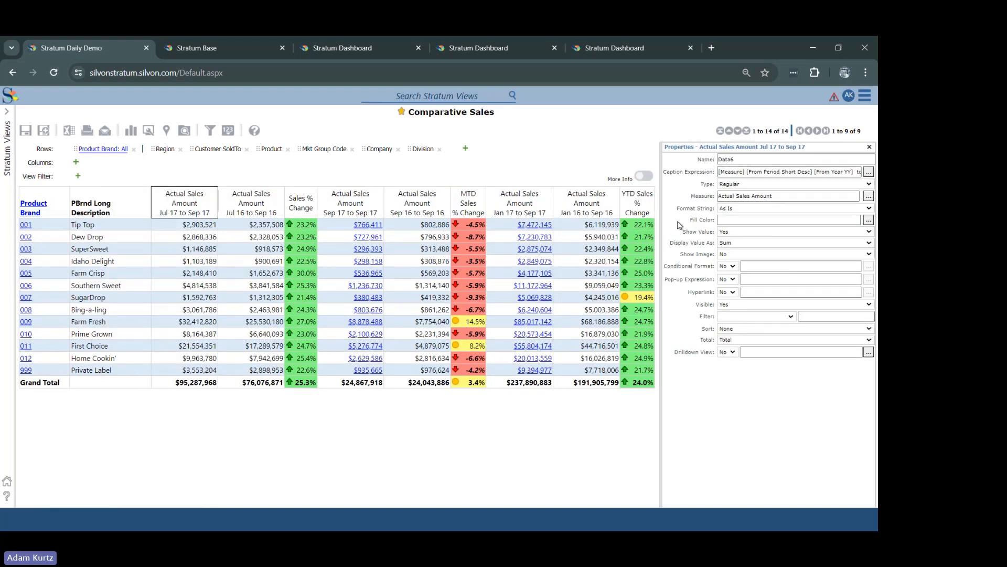
Step: Display the Actual Sales Amount Jul 17 to Sep 17 column's value as Avg and apply the change
{"action": "left_click", "coordinate": [750, 243]}
{"action": "left_click", "coordinate": [750, 245]}
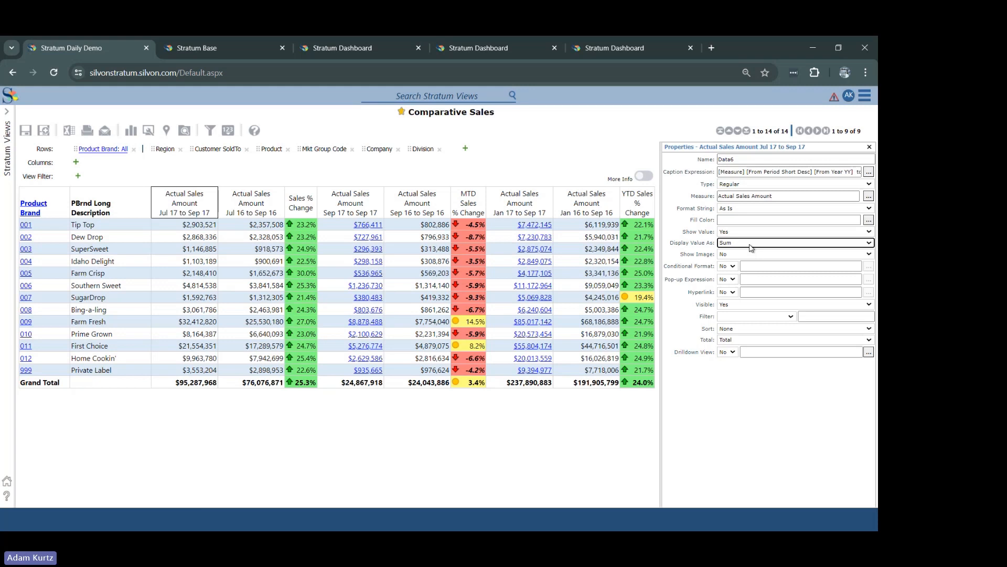
{"action": "left_click", "coordinate": [750, 245]}
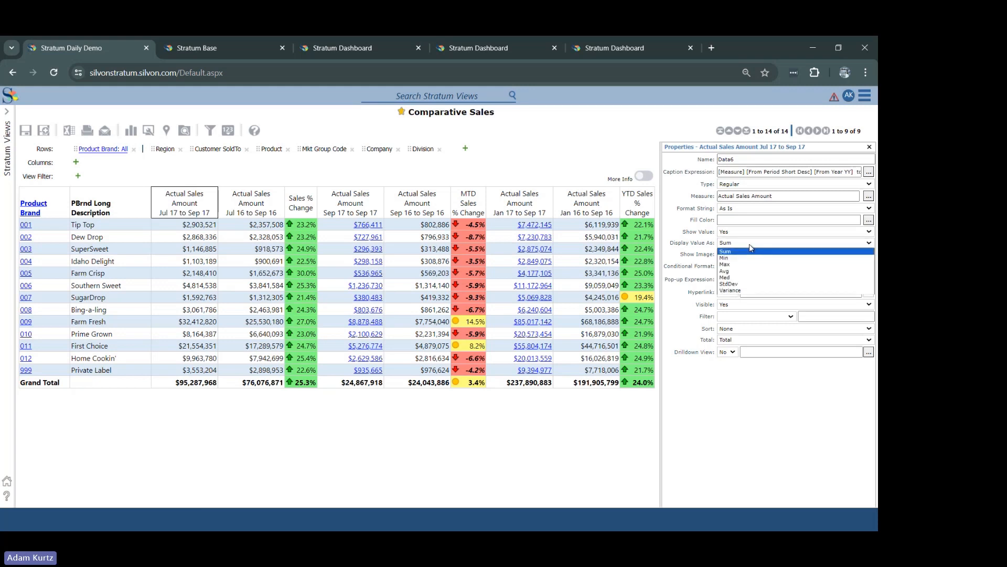
{"action": "left_click", "coordinate": [734, 273]}
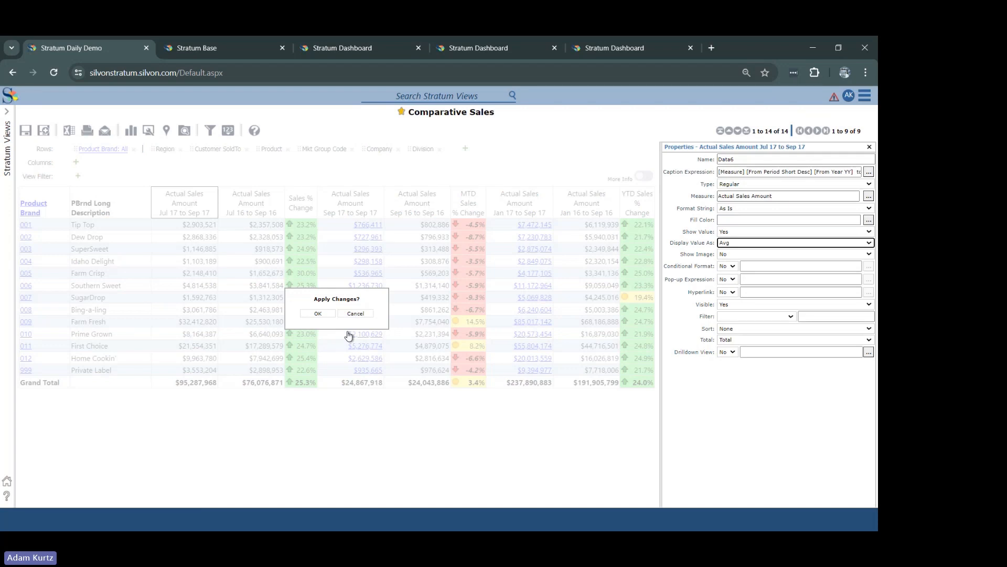
{"action": "left_click", "coordinate": [322, 317]}
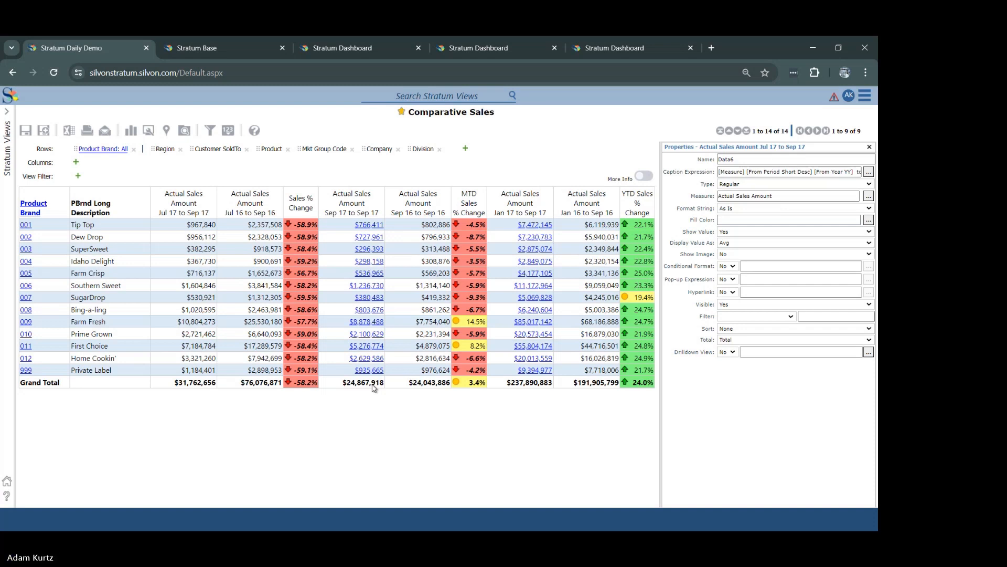
Step: Display the Actual Sales Amount Jul 17 to Sep 17 column's value as Max and apply the change
{"action": "right_click", "coordinate": [197, 206]}
{"action": "left_click", "coordinate": [605, 114]}
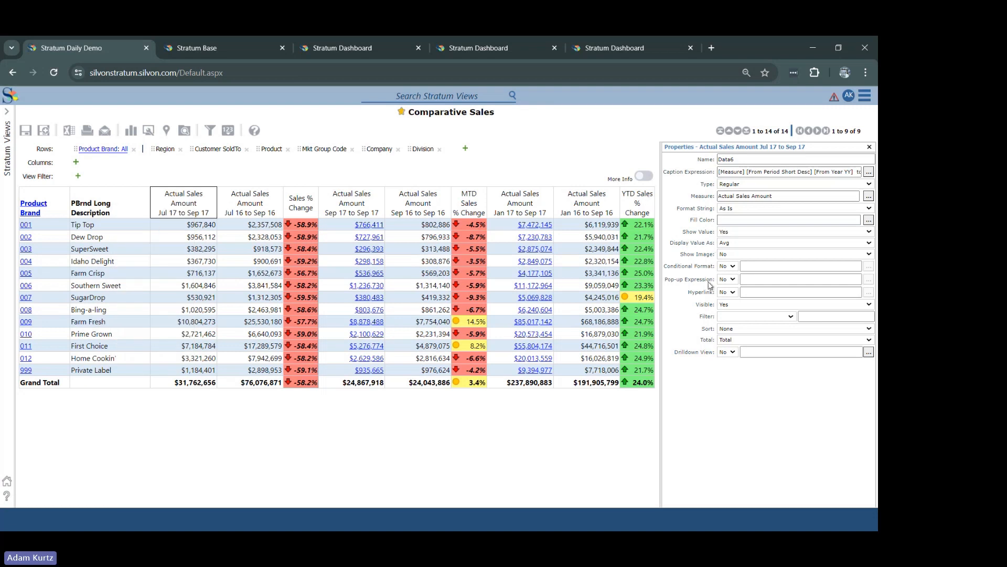
{"action": "left_click", "coordinate": [726, 244]}
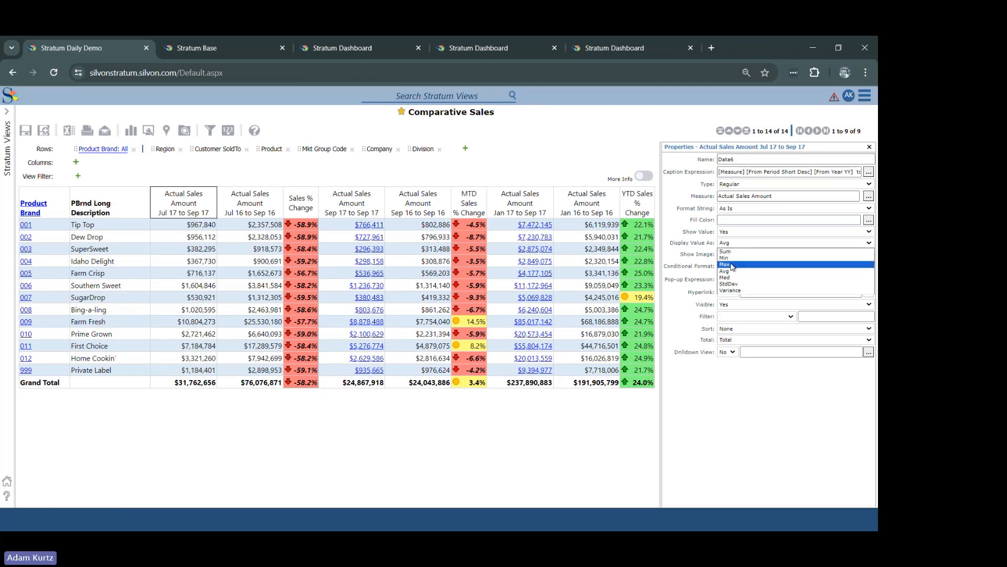
{"action": "left_click", "coordinate": [733, 267]}
{"action": "left_click", "coordinate": [319, 313]}
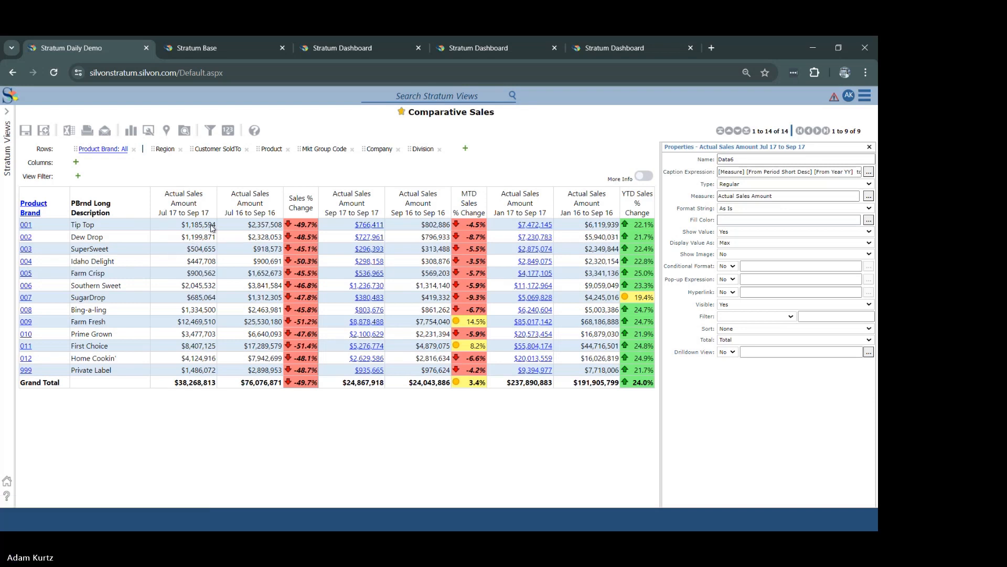
{"action": "left_click", "coordinate": [743, 232]}
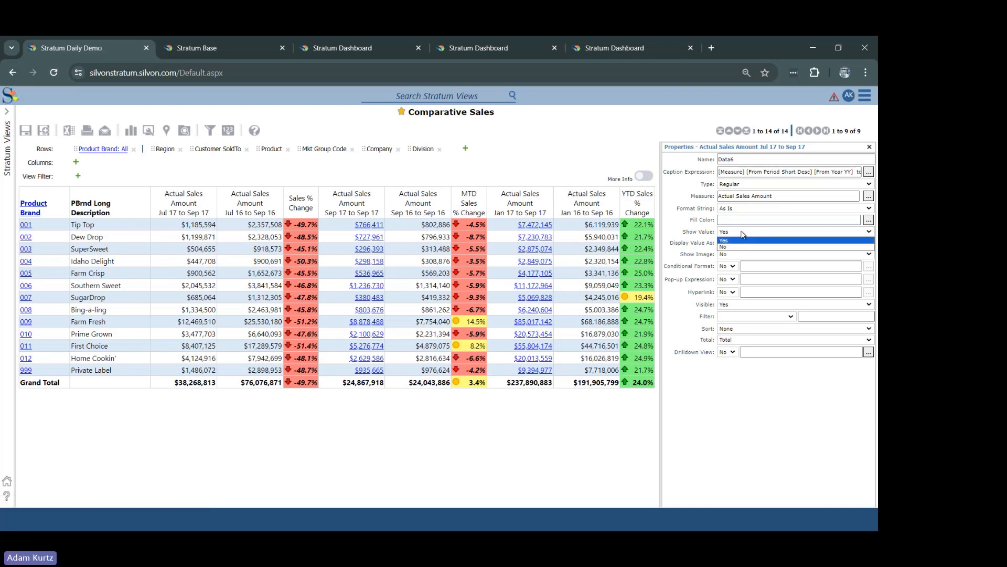
{"action": "left_click", "coordinate": [743, 234]}
{"action": "left_click", "coordinate": [729, 244]}
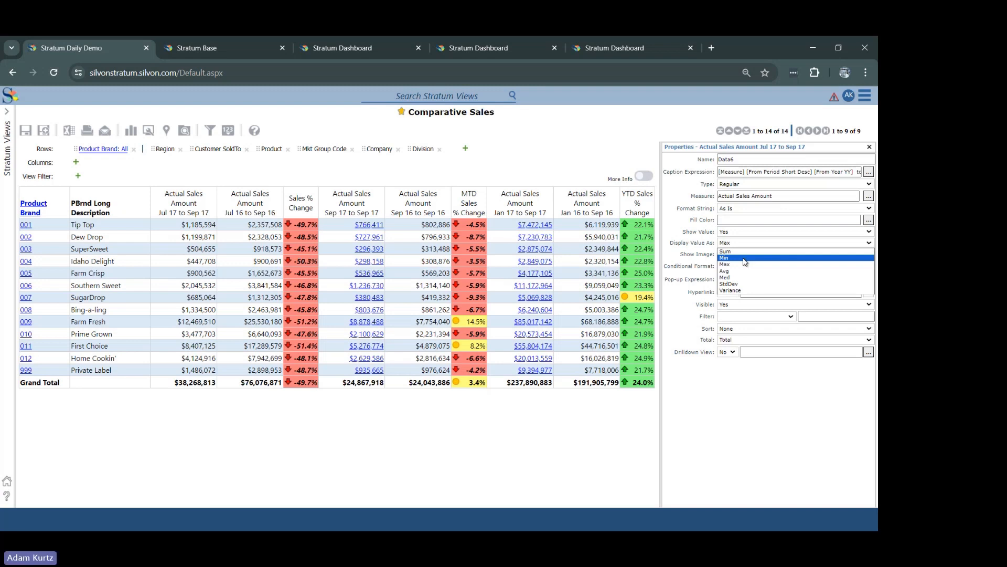
{"action": "left_click", "coordinate": [347, 417]}
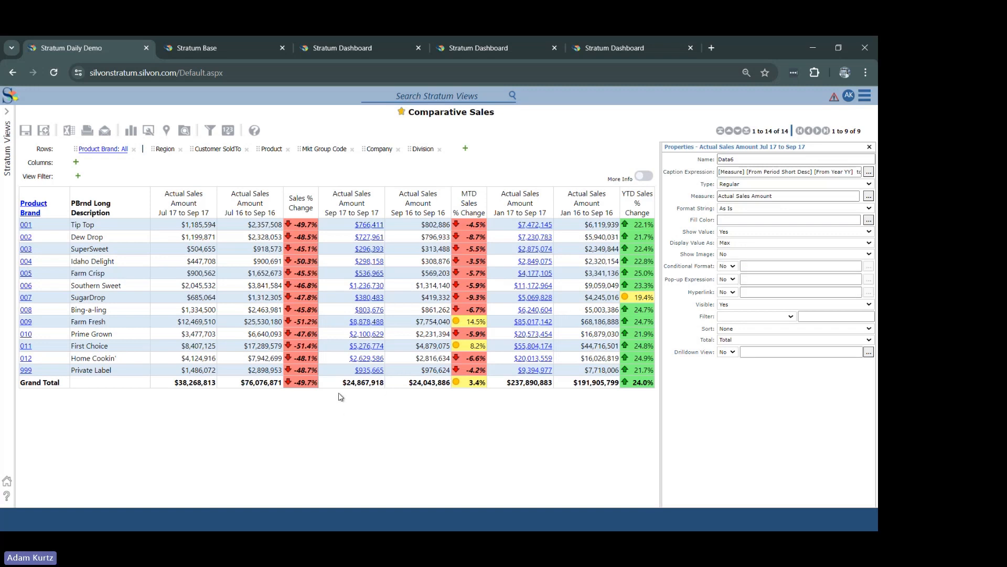
Step: Try adding "Average" after [Measure] in the Jul 17 to Sep 17 column's caption expression, and evaluate it without saving
{"action": "right_click", "coordinate": [185, 207]}
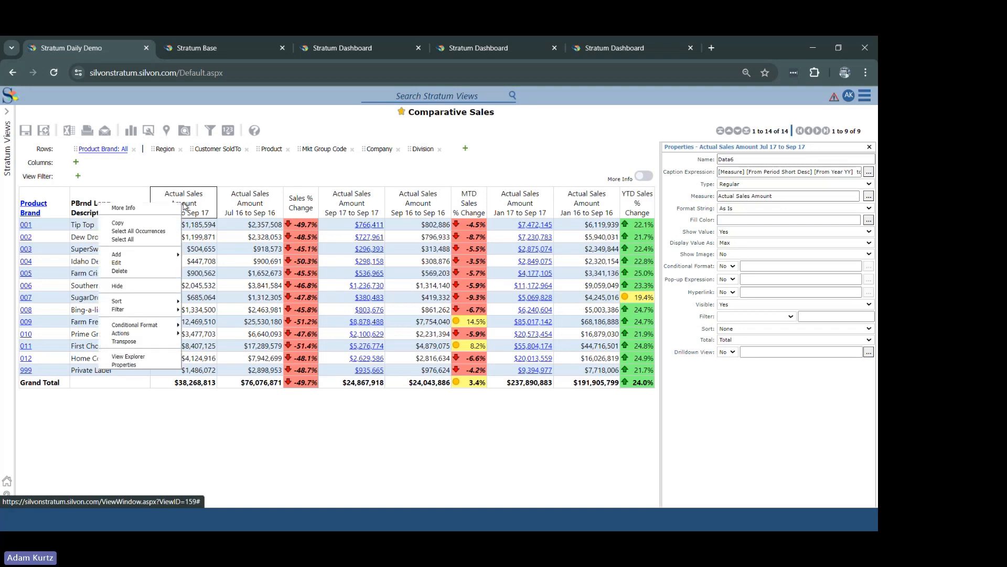
{"action": "left_click", "coordinate": [157, 363]}
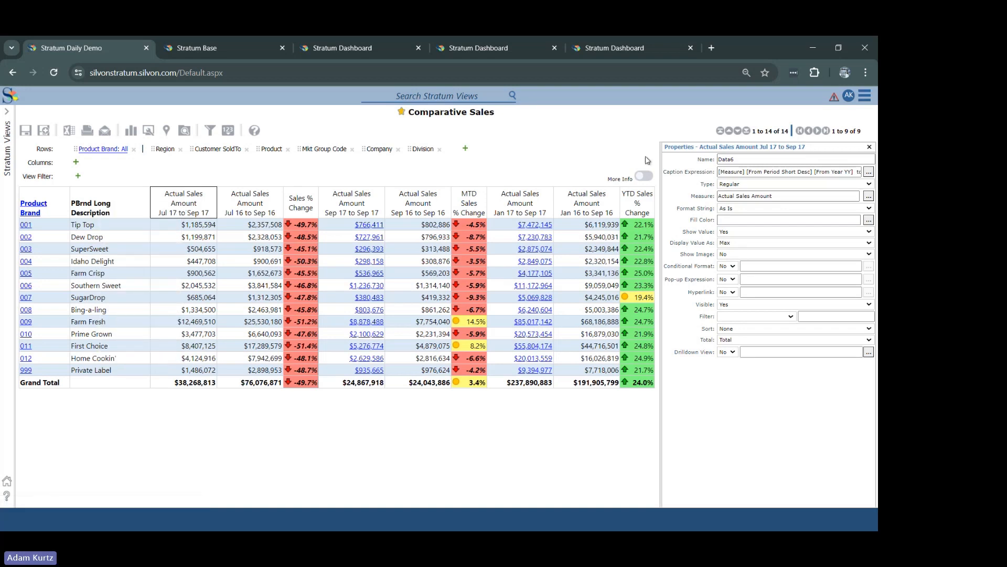
{"action": "left_click", "coordinate": [870, 173]}
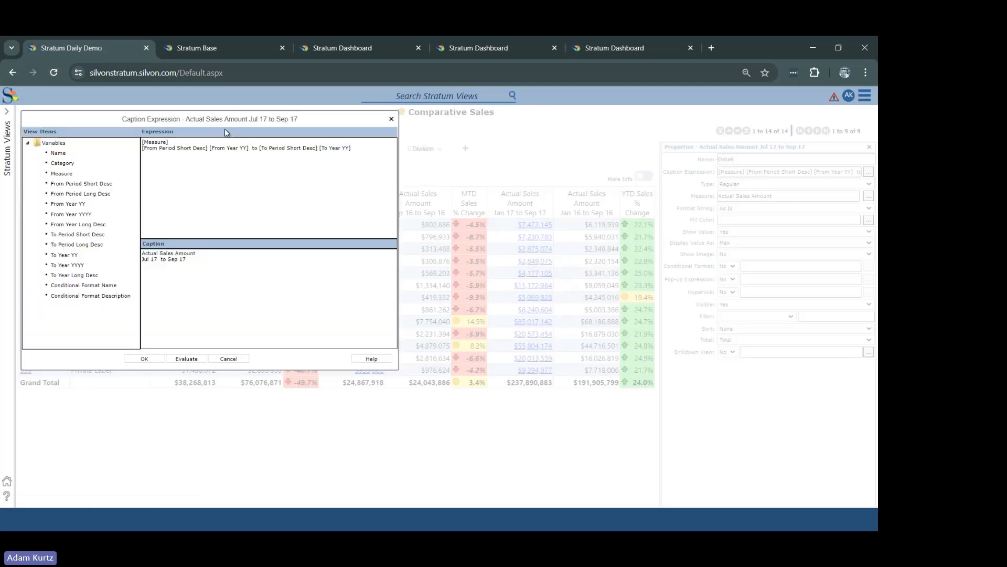
{"action": "left_click", "coordinate": [201, 139]}
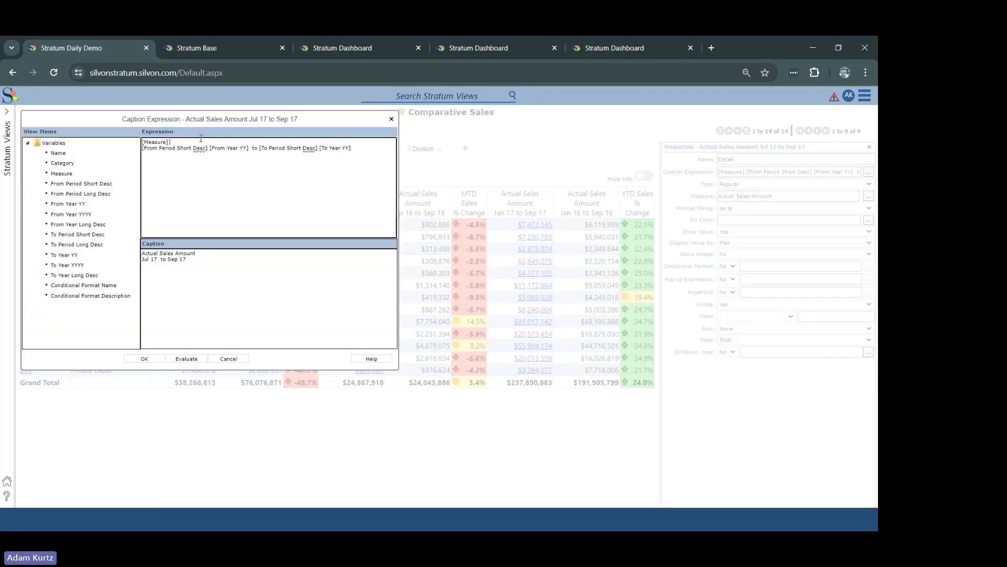
{"action": "type", "text": "A"}
{"action": "type", "text": "erag"}
{"action": "key", "text": "BackSpace"}
{"action": "key", "text": "BackSpace"}
{"action": "key", "text": "BackSpace"}
{"action": "type", "text": "verage"}
{"action": "left_click", "coordinate": [194, 360]}
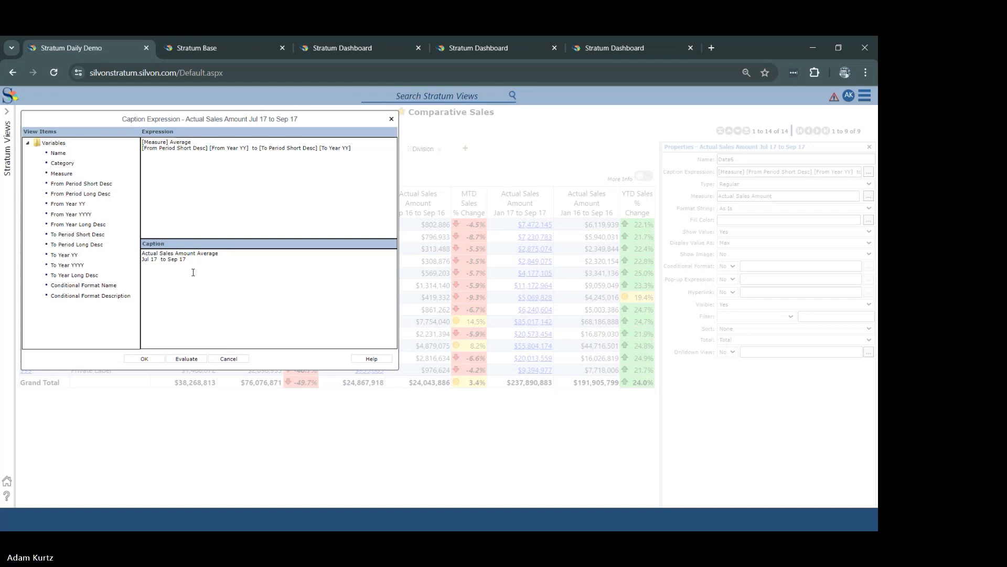
{"action": "left_click", "coordinate": [240, 359]}
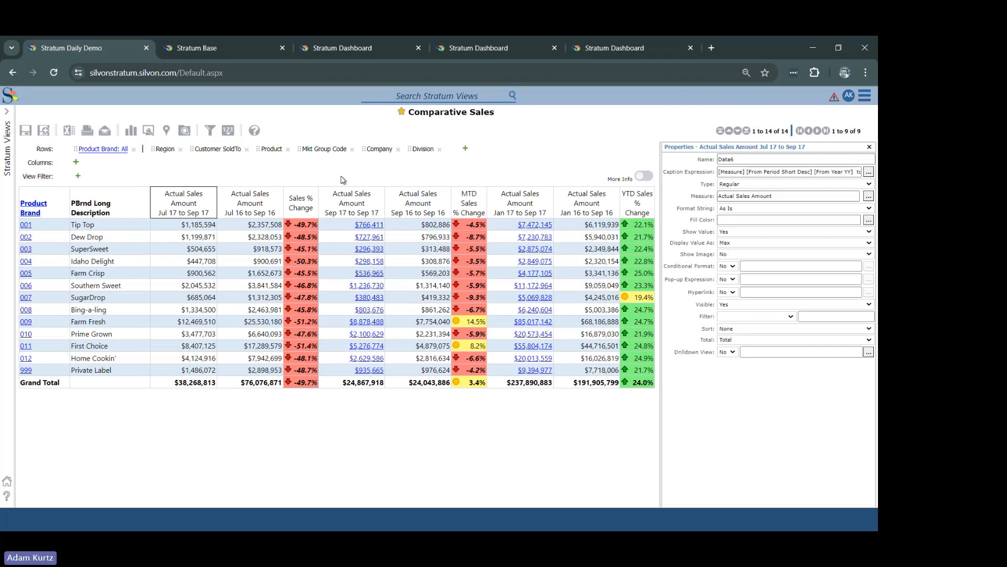
Step: Make Customer SoldTo the leading row level of the view and start adding a calculated measure item
{"action": "right_click", "coordinate": [130, 211]}
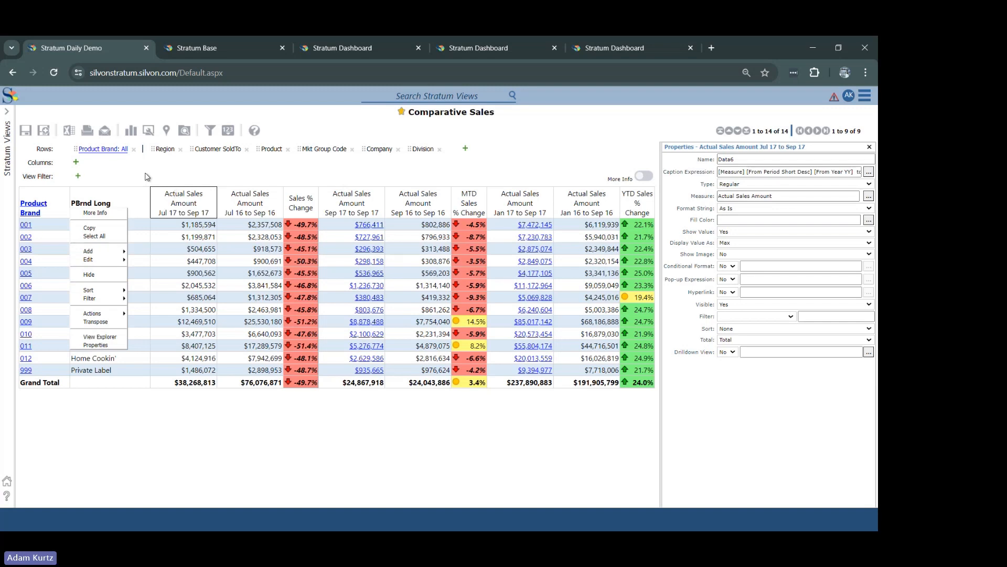
{"action": "left_click_drag", "start_coordinate": [215, 149], "coordinate": [49, 150]}
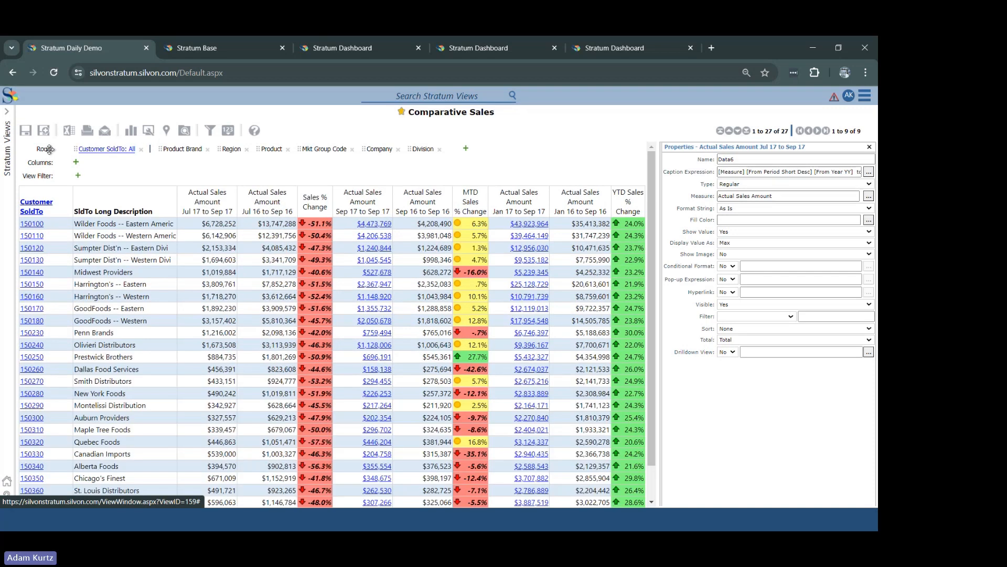
{"action": "right_click", "coordinate": [174, 200]}
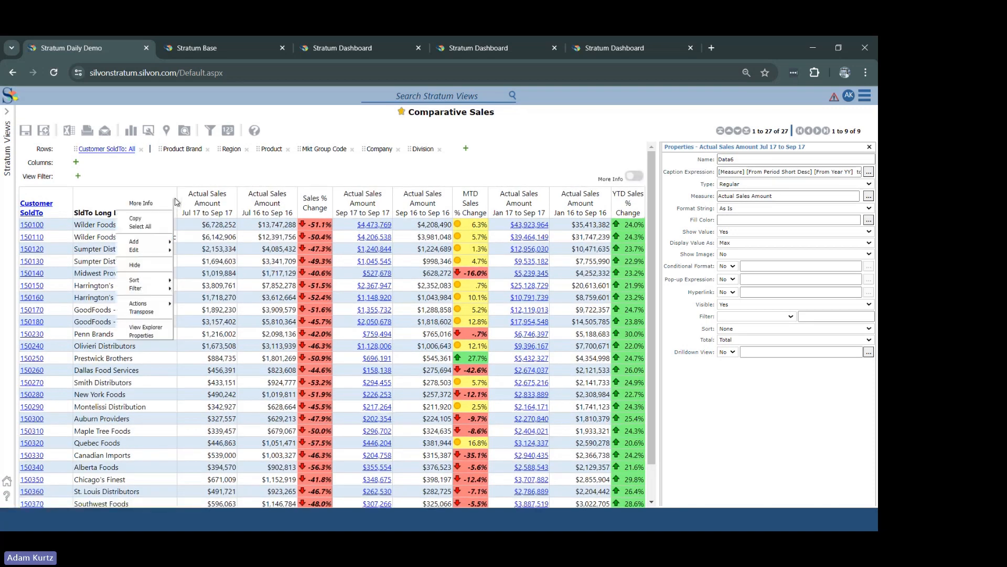
{"action": "mouse_move", "coordinate": [169, 241]}
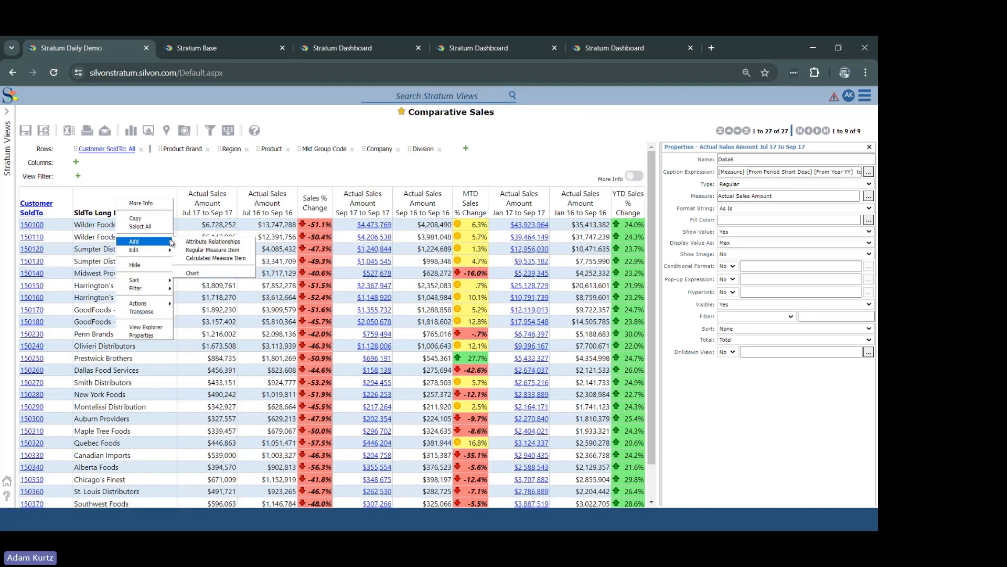
{"action": "left_click", "coordinate": [215, 258]}
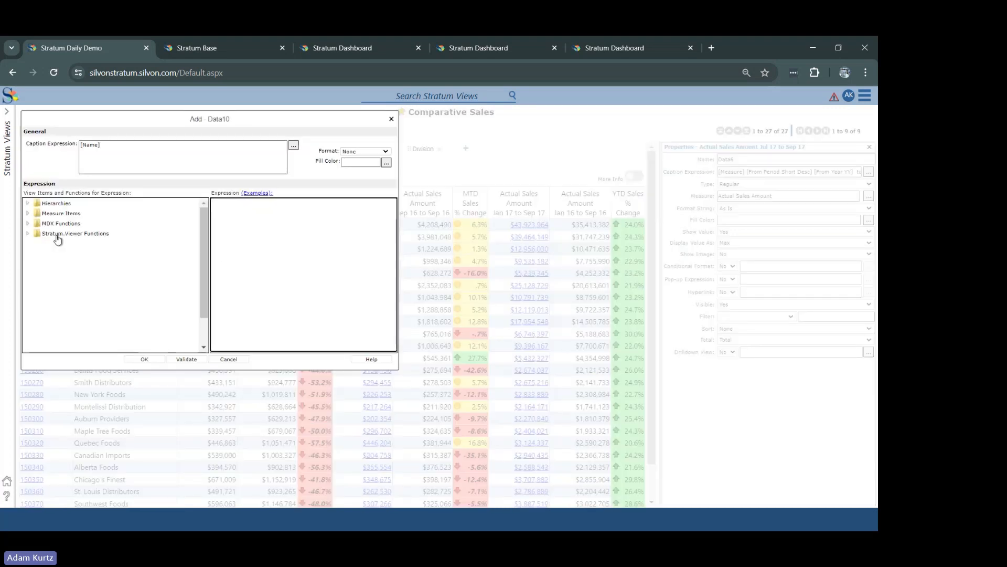
Step: Insert the Count Member function from the Stratum.Viewer Functions into the expression, with the Product level as its level expression
{"action": "left_click", "coordinate": [28, 233]}
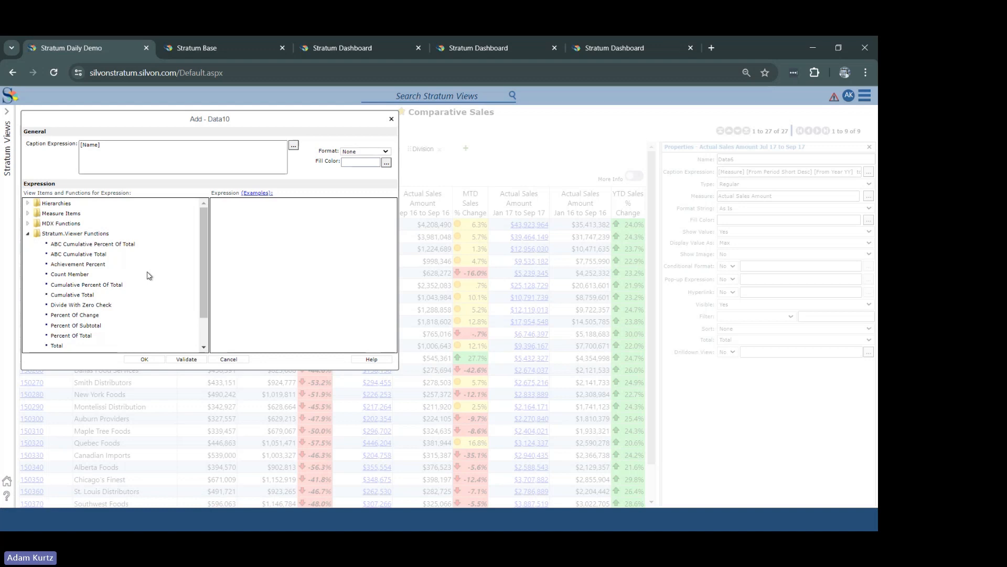
{"action": "left_click_drag", "start_coordinate": [207, 321], "coordinate": [204, 338]}
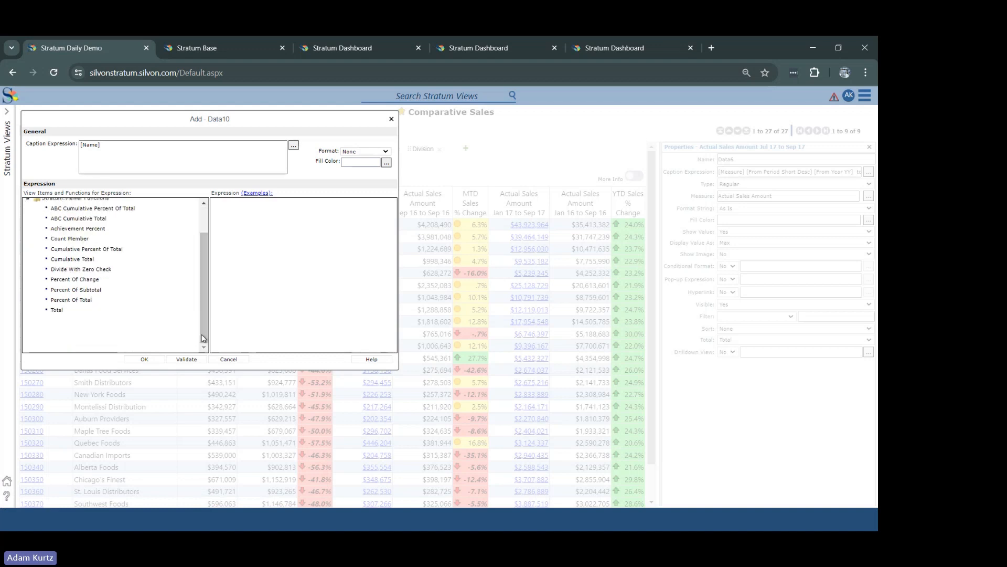
{"action": "left_click", "coordinate": [77, 239]}
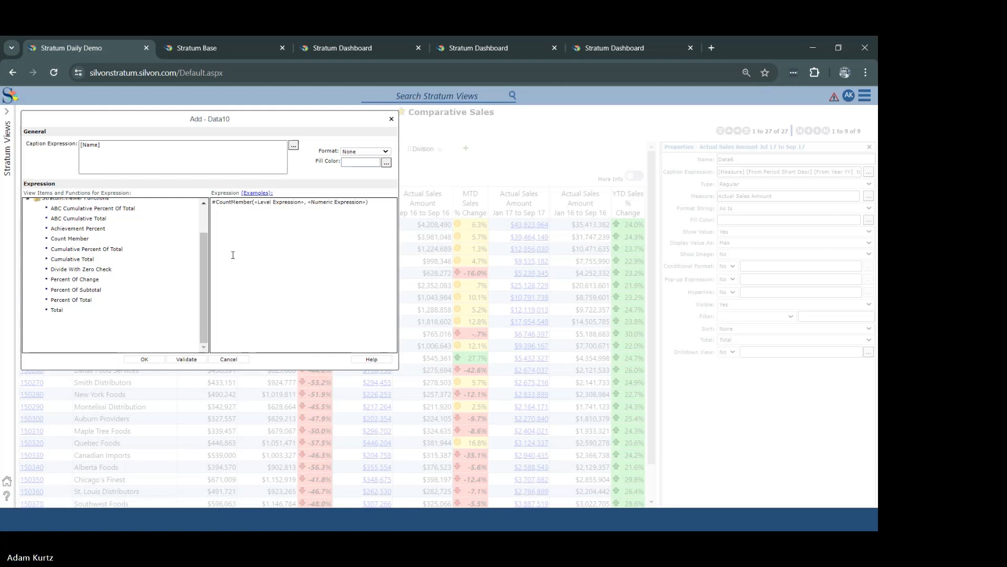
{"action": "scroll", "coordinate": [206, 229], "scroll_direction": "up", "scroll_amount": 2}
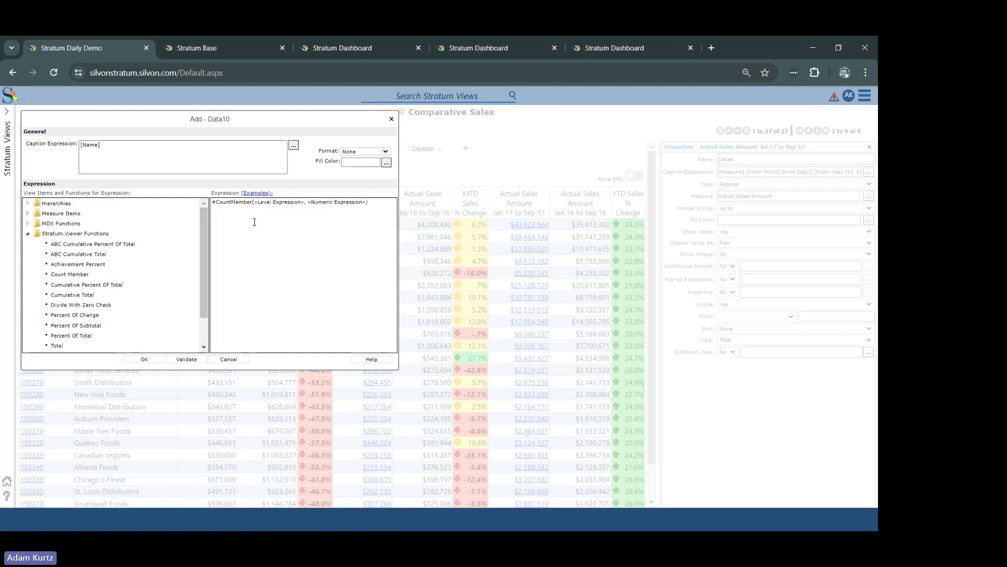
{"action": "left_click", "coordinate": [28, 204]}
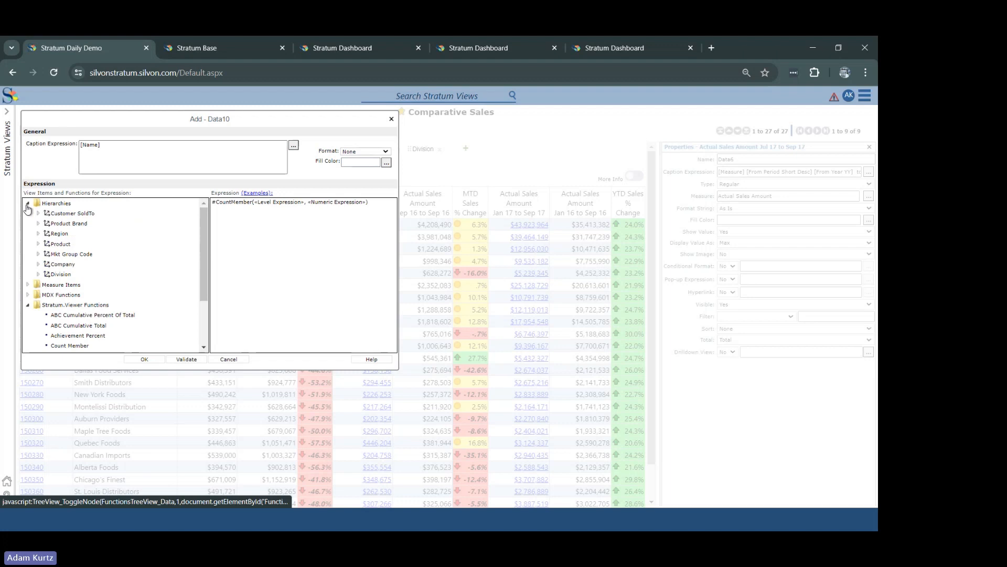
{"action": "left_click", "coordinate": [38, 245]}
{"action": "left_click", "coordinate": [68, 254]}
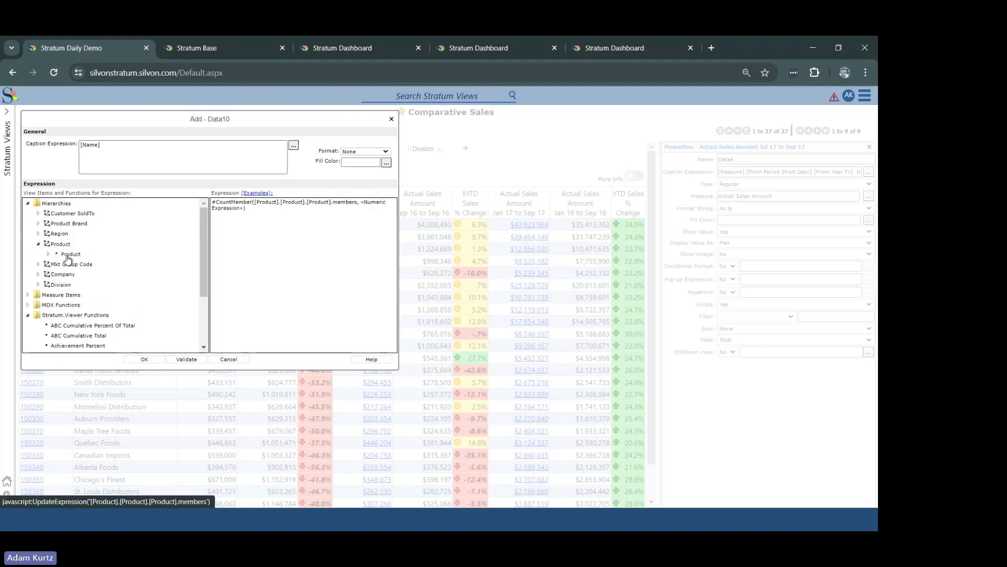
Step: Use the measure item Data1 (Actual Sales Amount Jan 17 to Sep 17) as the Count Member function's numeric expression
{"action": "left_click", "coordinate": [202, 317]}
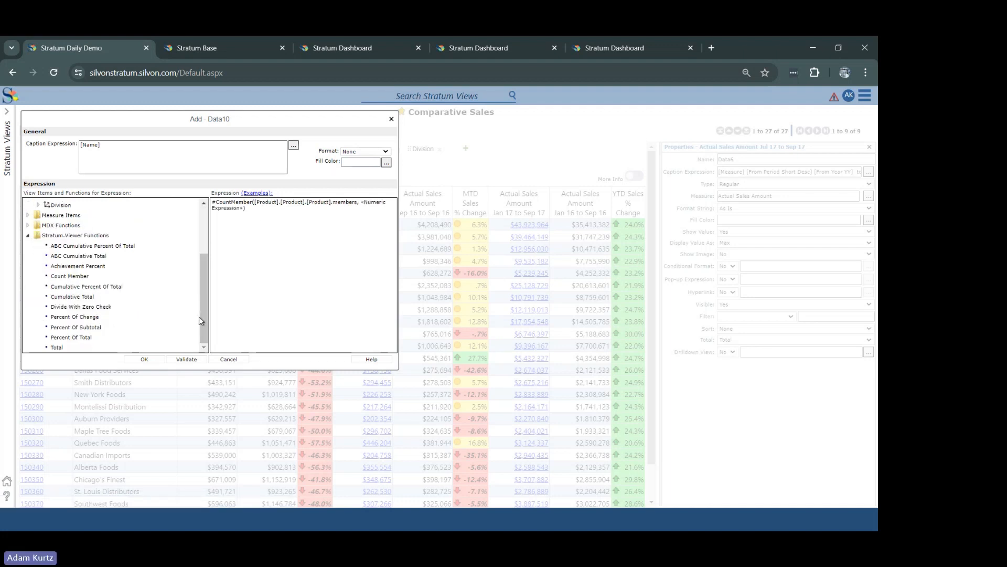
{"action": "left_click_drag", "start_coordinate": [202, 316], "coordinate": [205, 237]}
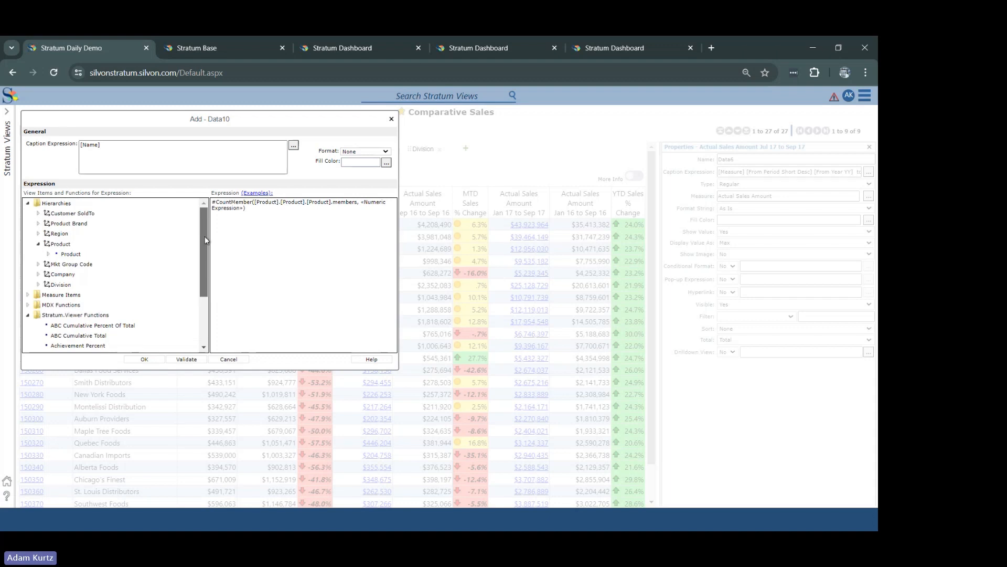
{"action": "left_click", "coordinate": [29, 295]}
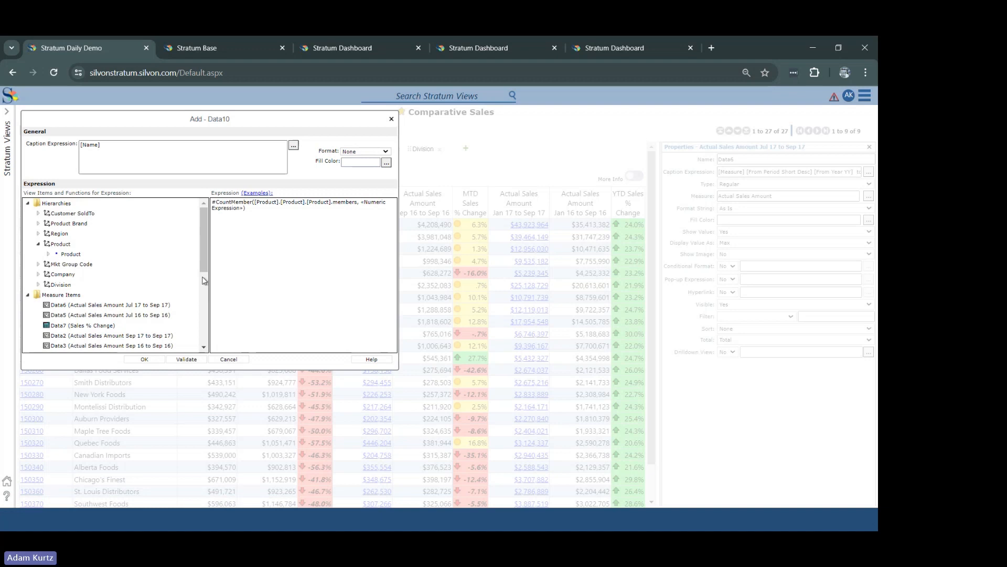
{"action": "left_click_drag", "start_coordinate": [203, 259], "coordinate": [204, 304]}
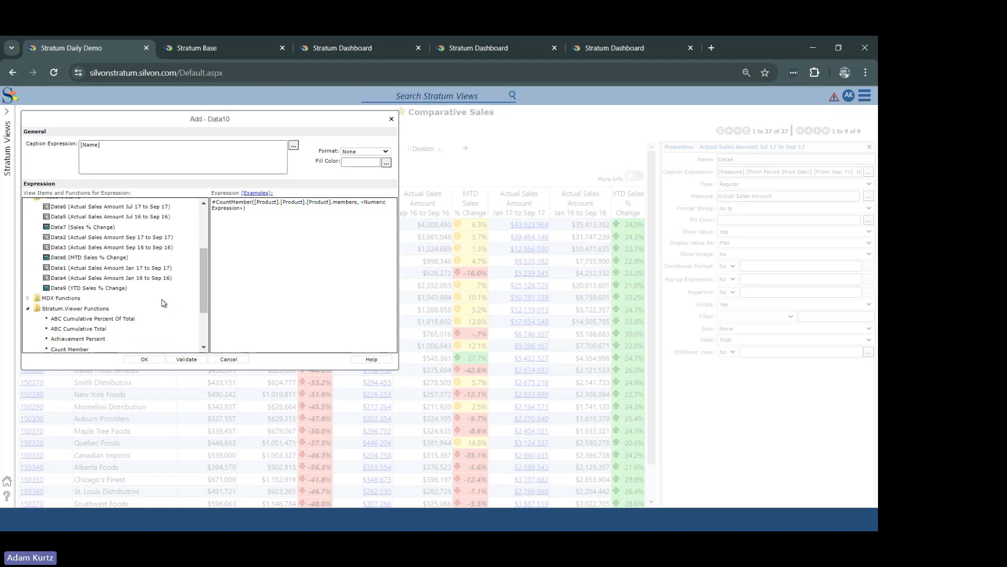
{"action": "double_click", "coordinate": [120, 268]}
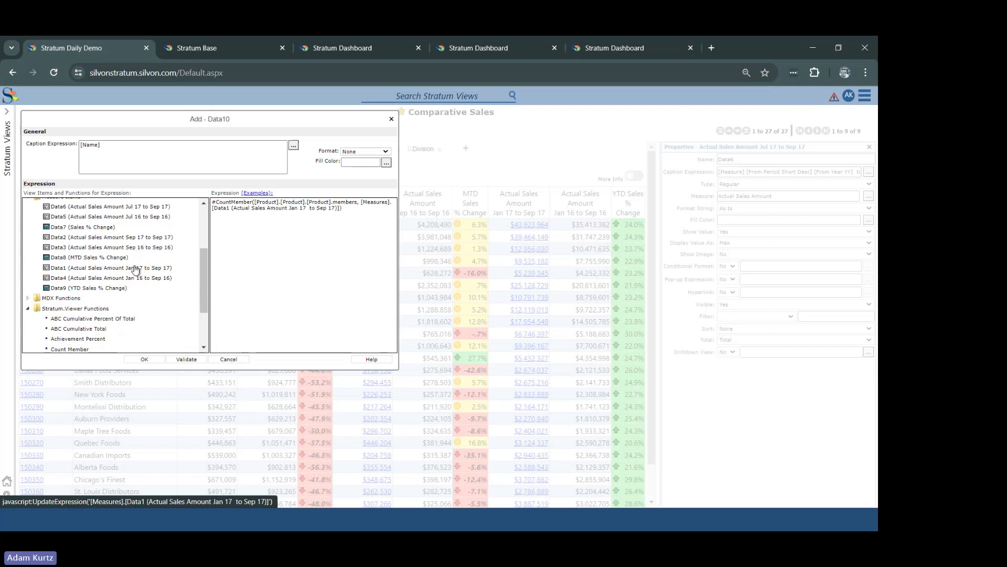
Step: Set the new calculated item's number format to #,###,##0 and its fill color to pale lavender
{"action": "left_click", "coordinate": [387, 152]}
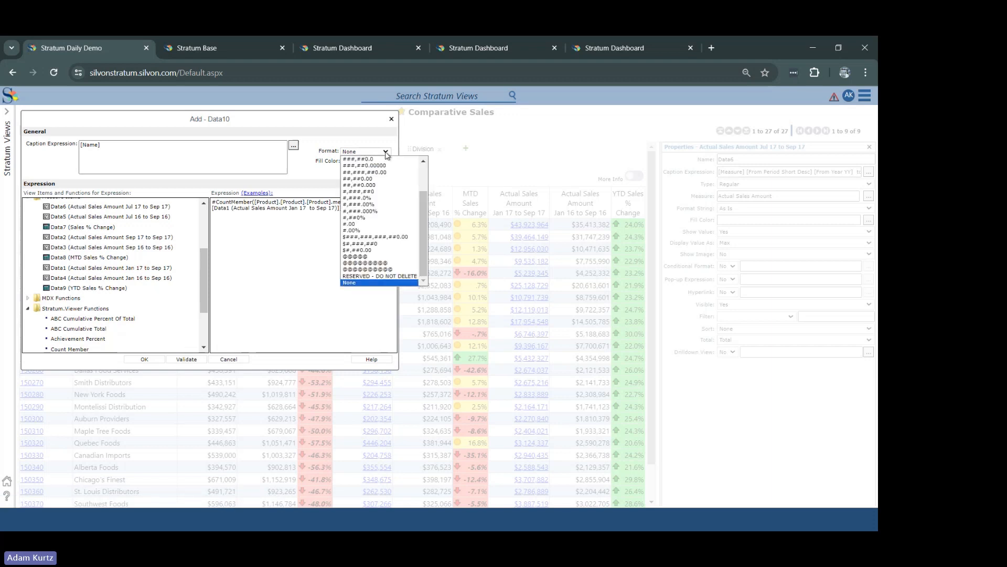
{"action": "left_click", "coordinate": [367, 191]}
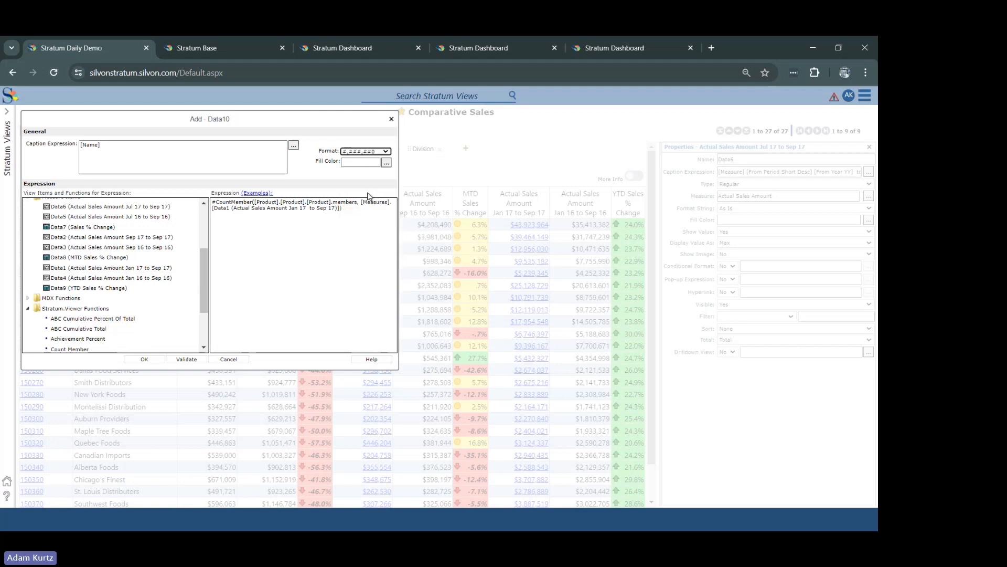
{"action": "left_click", "coordinate": [386, 163]}
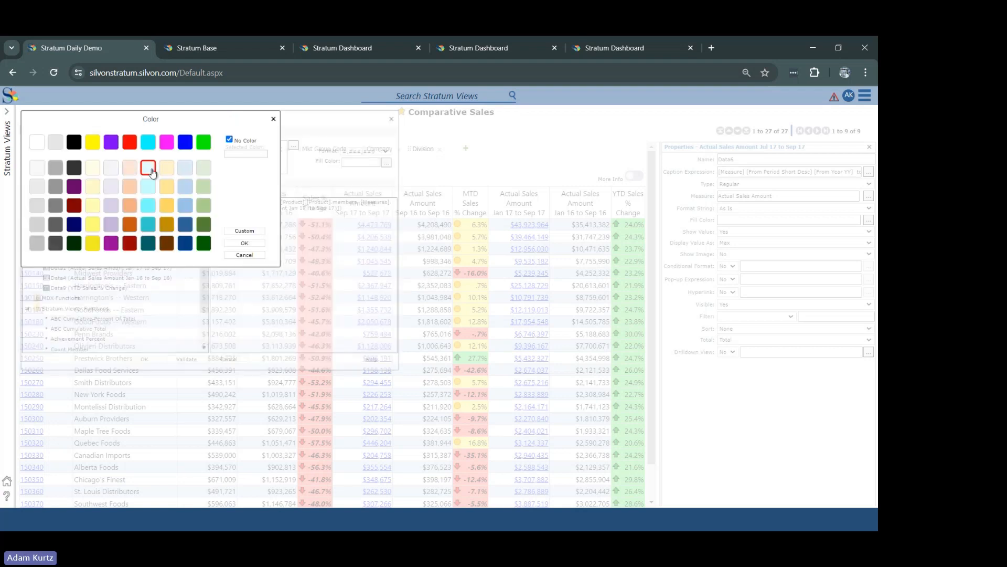
{"action": "left_click", "coordinate": [110, 172]}
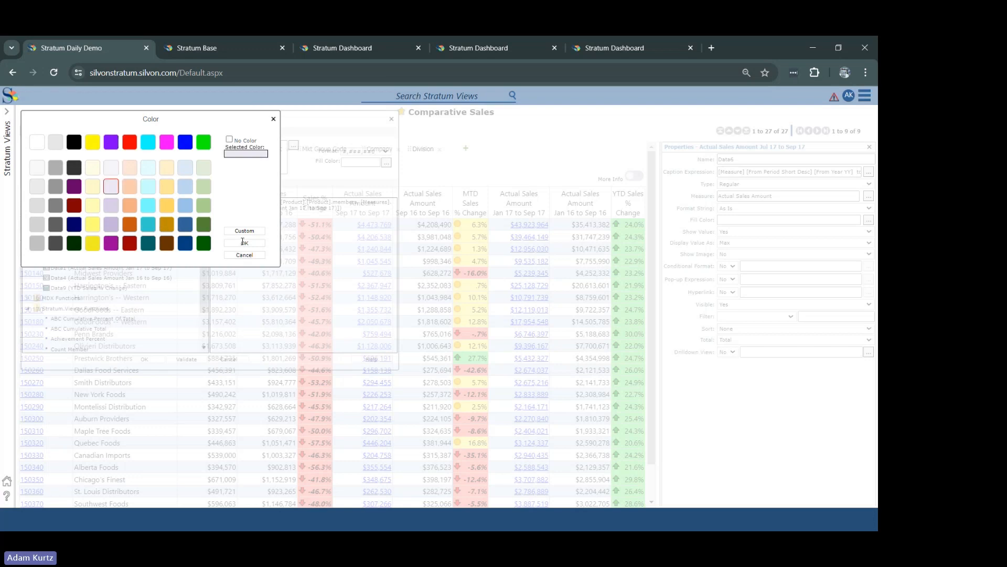
{"action": "left_click", "coordinate": [245, 243]}
Step: Replace the calculated item's caption expression with "SKU Count" and add the item to the view
{"action": "left_click", "coordinate": [129, 149]}
{"action": "left_click_drag", "start_coordinate": [129, 149], "coordinate": [51, 142]}
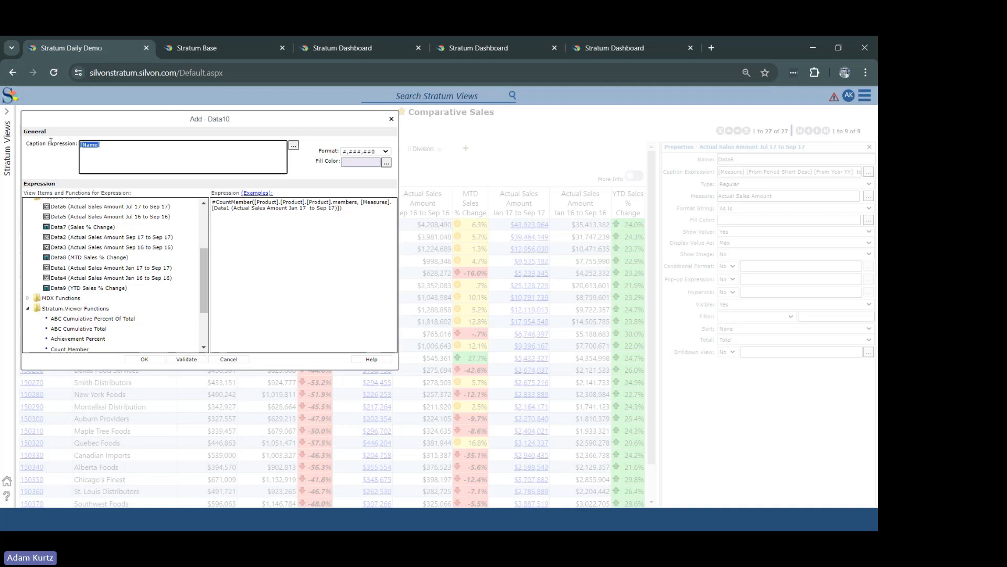
{"action": "type", "text": "SKU "}
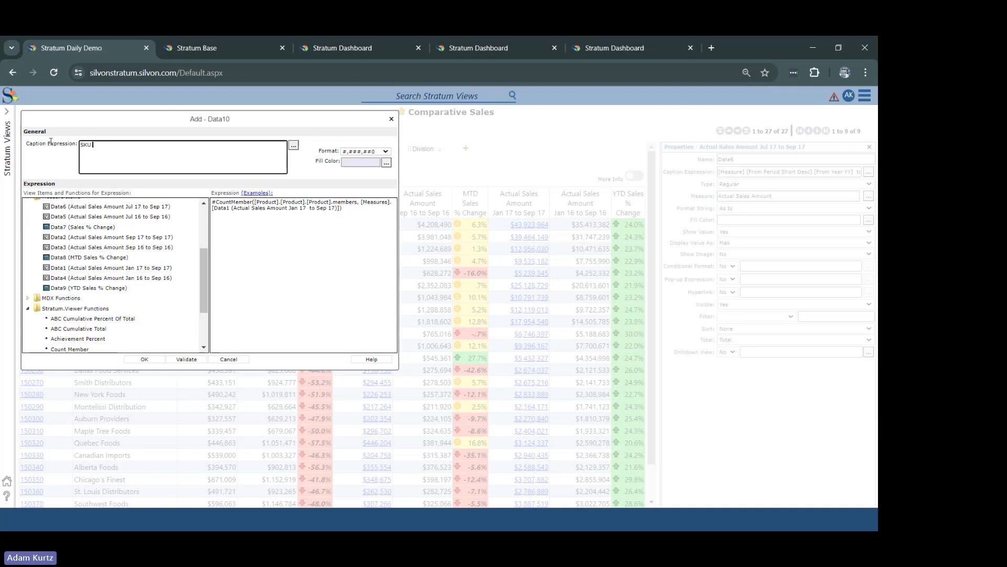
{"action": "type", "text": "Count"}
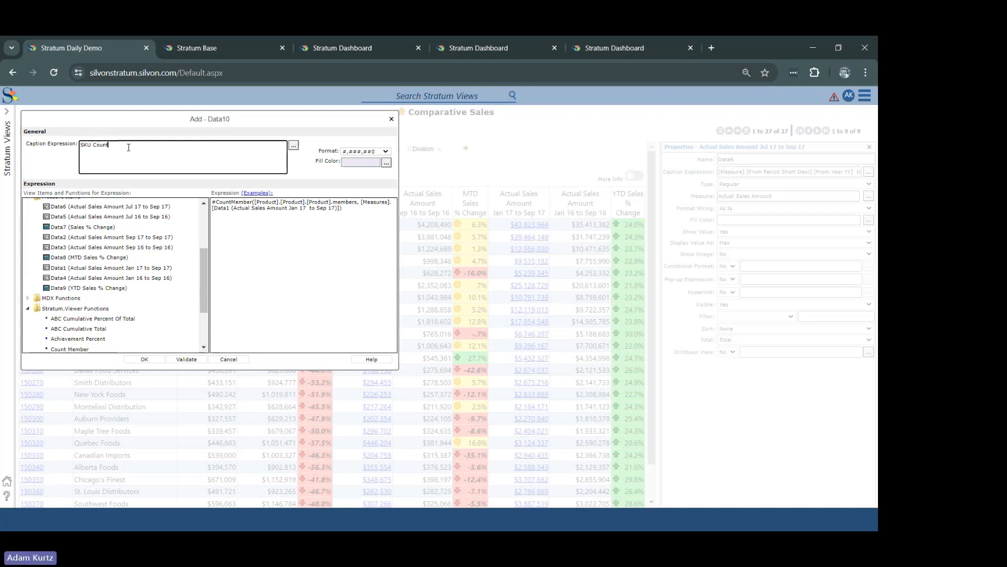
{"action": "left_click_drag", "start_coordinate": [112, 146], "coordinate": [82, 152]}
{"action": "left_click", "coordinate": [135, 144]}
{"action": "left_click", "coordinate": [142, 360]}
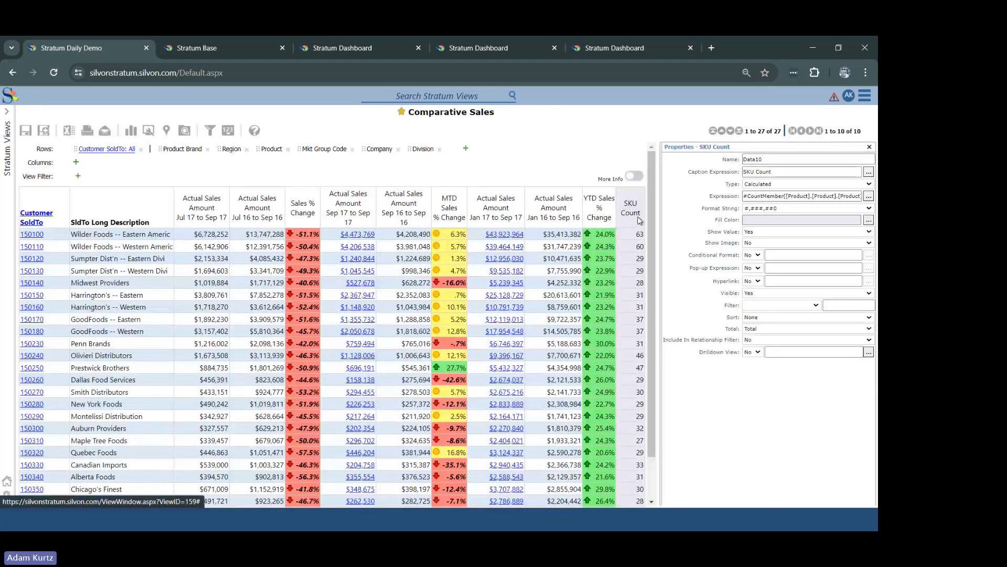
Step: Move the SKU Count column in front of the other measures and sort it in descending order
{"action": "left_click_drag", "start_coordinate": [632, 209], "coordinate": [168, 202]}
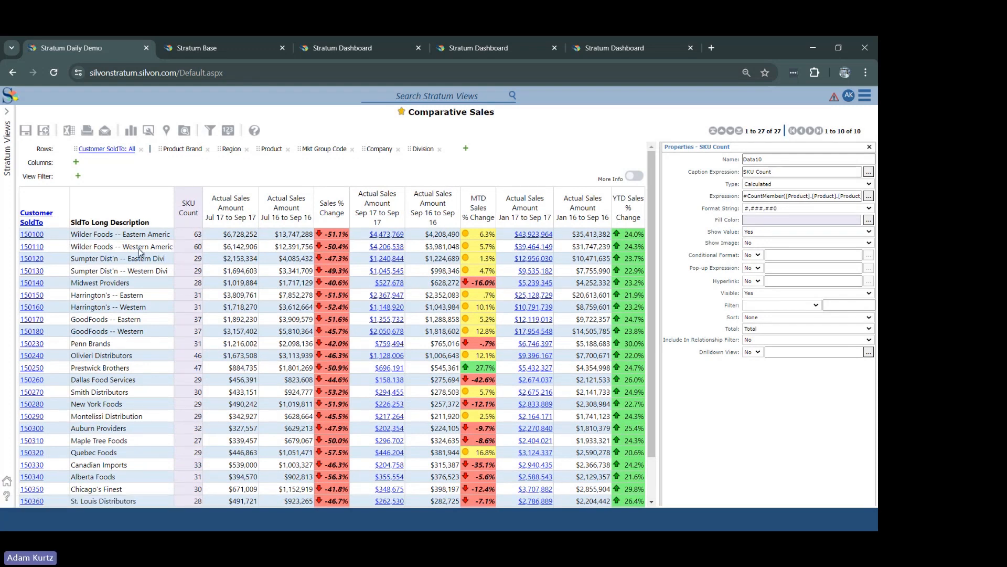
{"action": "right_click", "coordinate": [182, 219]}
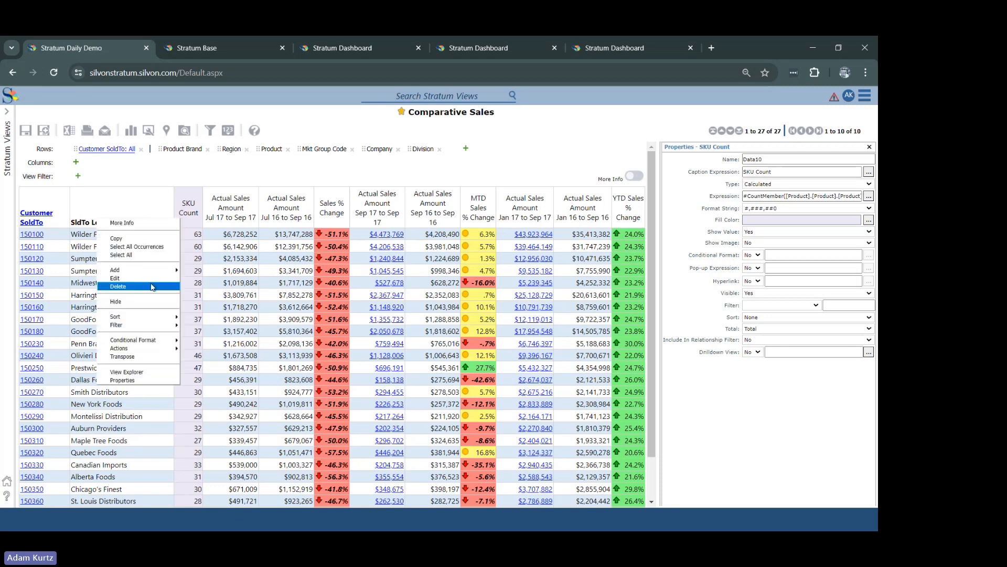
{"action": "left_click", "coordinate": [189, 324]}
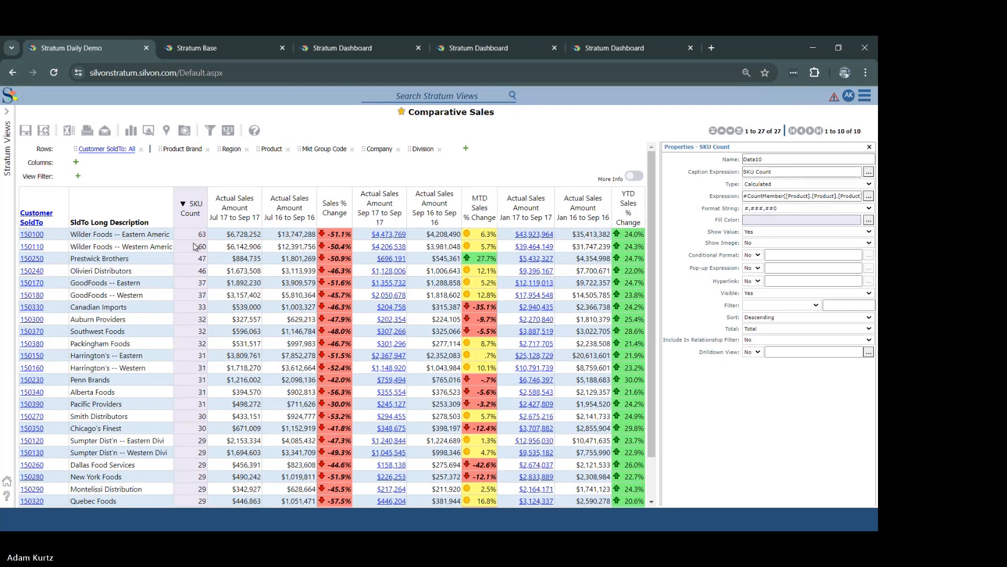
Step: Drill Wilder Foods -- Eastern down to the Product level, review its product rows through the Grand Total, and return to all customers
{"action": "left_click_drag", "start_coordinate": [272, 149], "coordinate": [26, 237]}
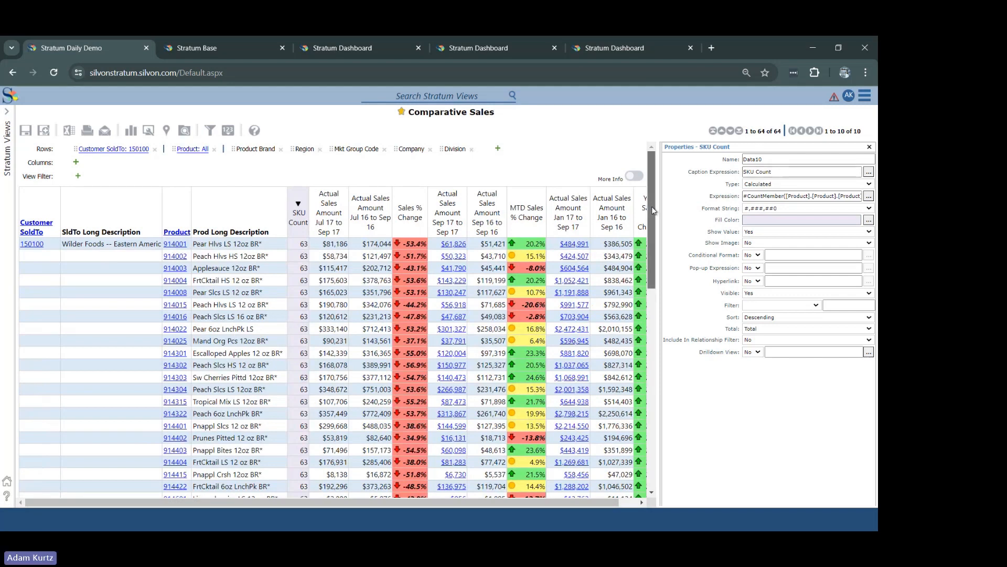
{"action": "left_click_drag", "start_coordinate": [652, 206], "coordinate": [673, 205]}
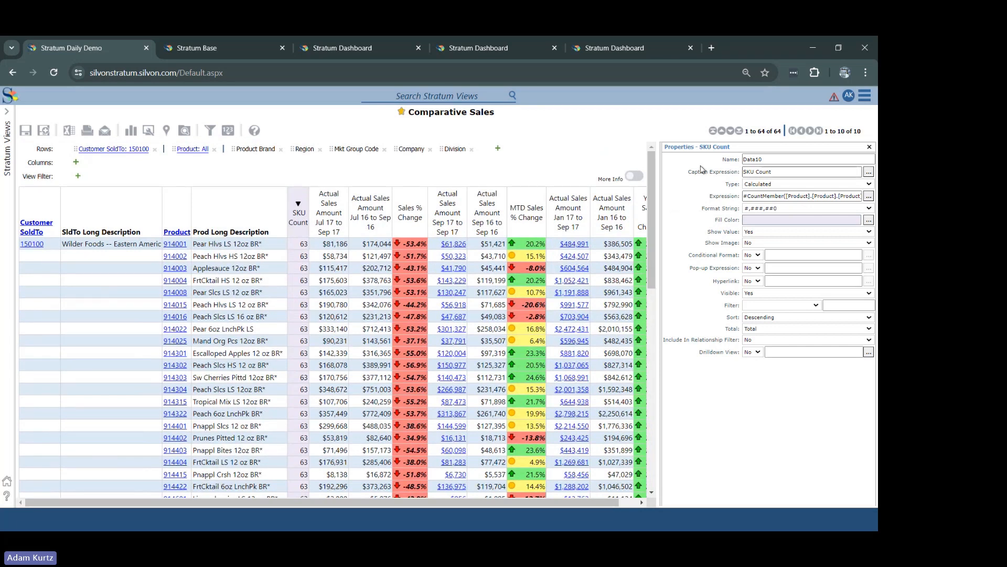
{"action": "left_click_drag", "start_coordinate": [657, 194], "coordinate": [655, 455]}
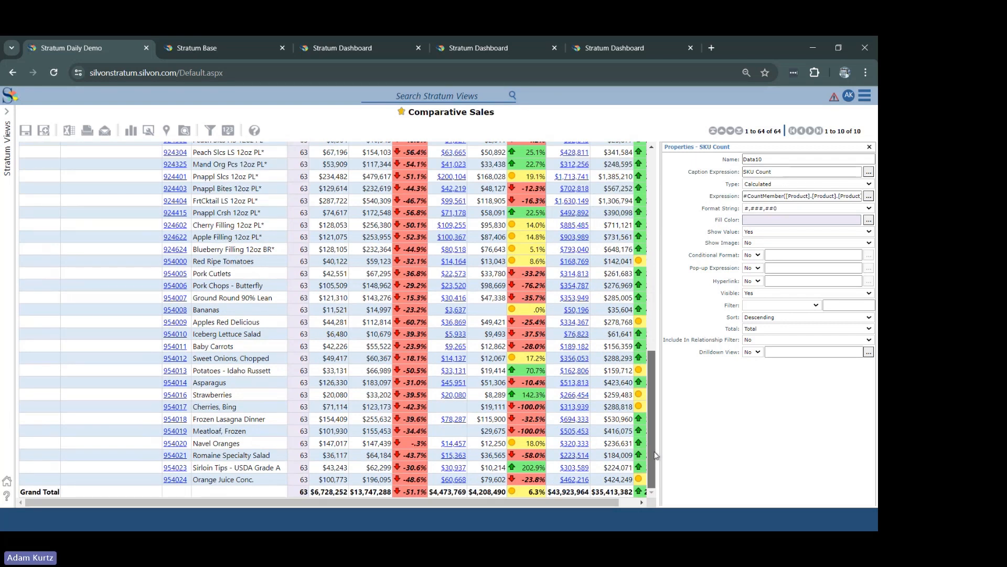
{"action": "left_click_drag", "start_coordinate": [653, 453], "coordinate": [648, 159]}
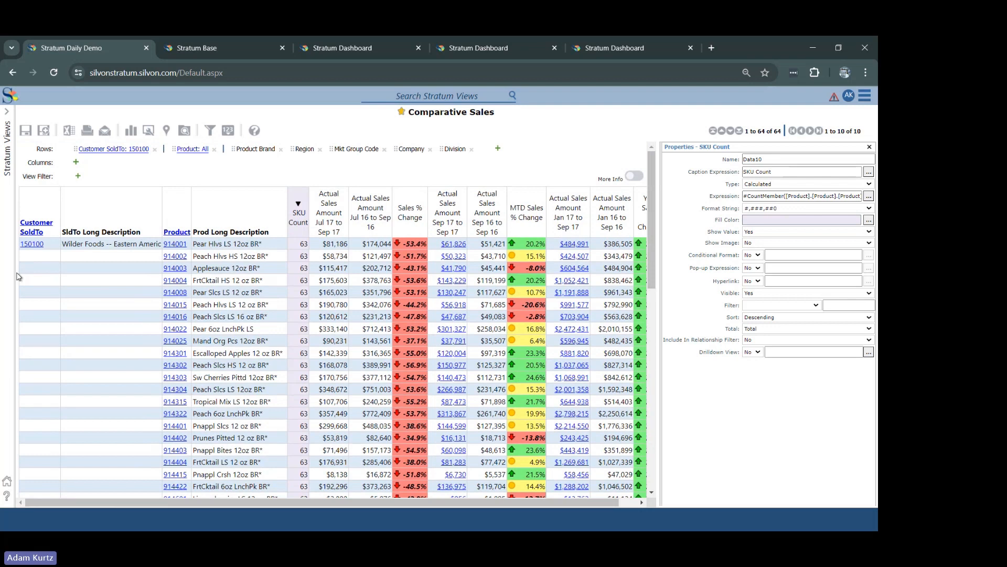
{"action": "left_click", "coordinate": [32, 245]}
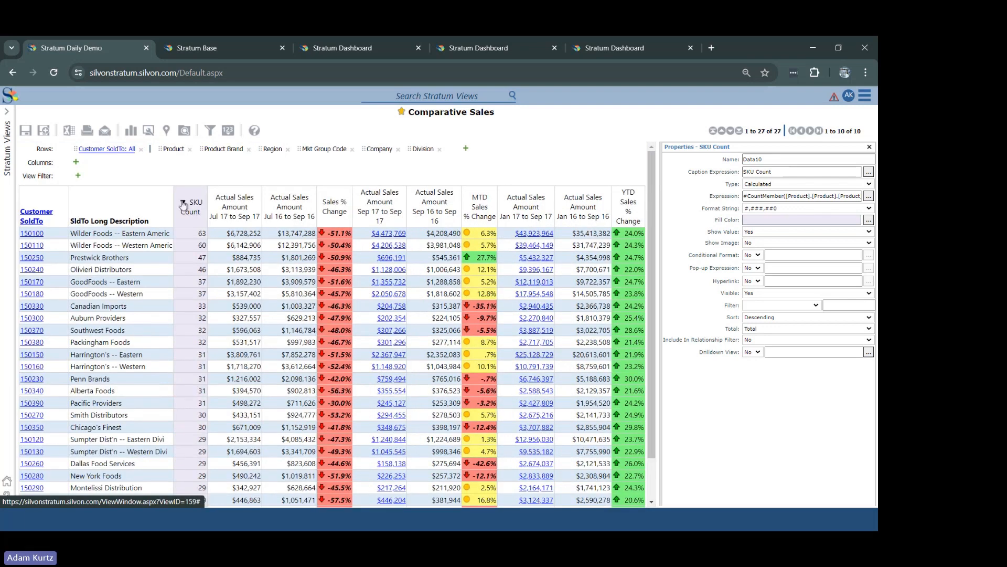
Step: Sort SKU Count in ascending order and inspect Maple Tree Foods' products before returning to all customers
{"action": "left_click", "coordinate": [183, 203]}
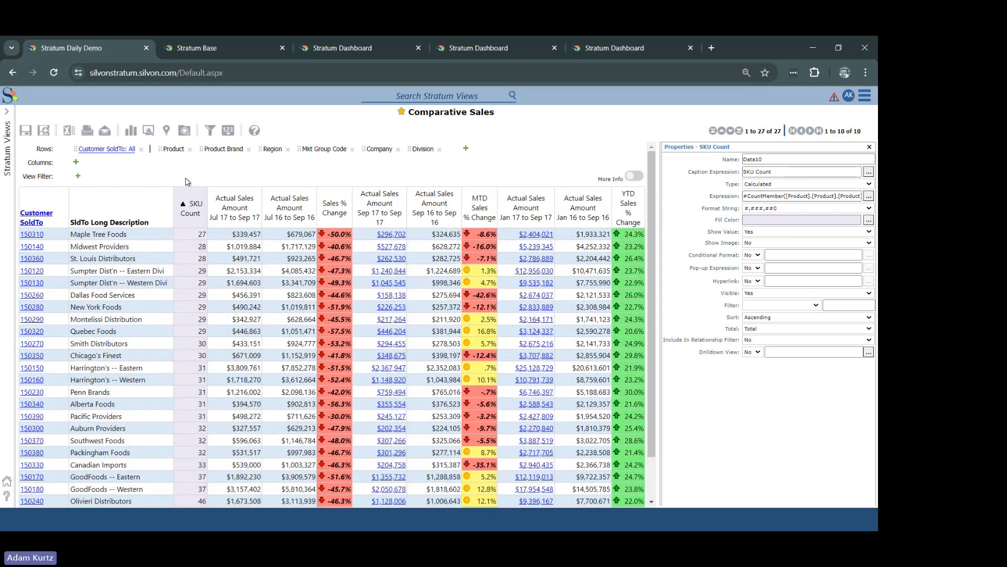
{"action": "left_click", "coordinate": [29, 235]}
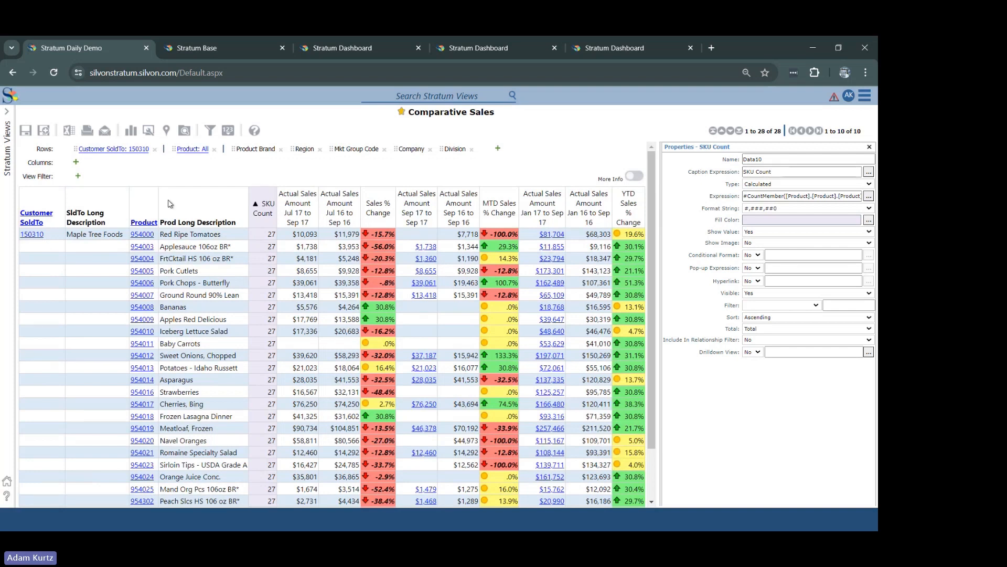
{"action": "left_click", "coordinate": [31, 236]}
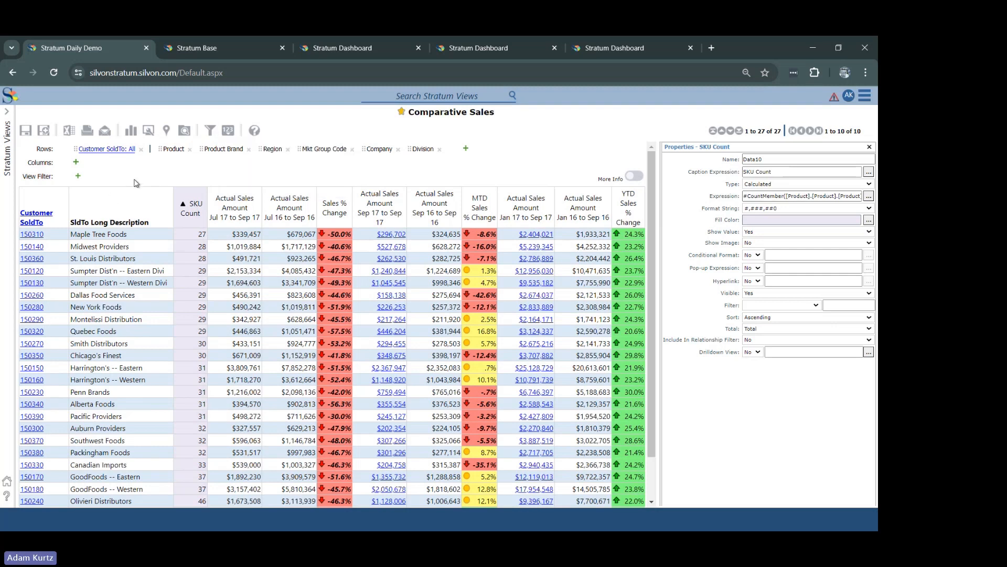
Step: Search the Customer SoldTo filter members for "maple" and choose Maple Tree Foods as the filter member
{"action": "left_click", "coordinate": [210, 131]}
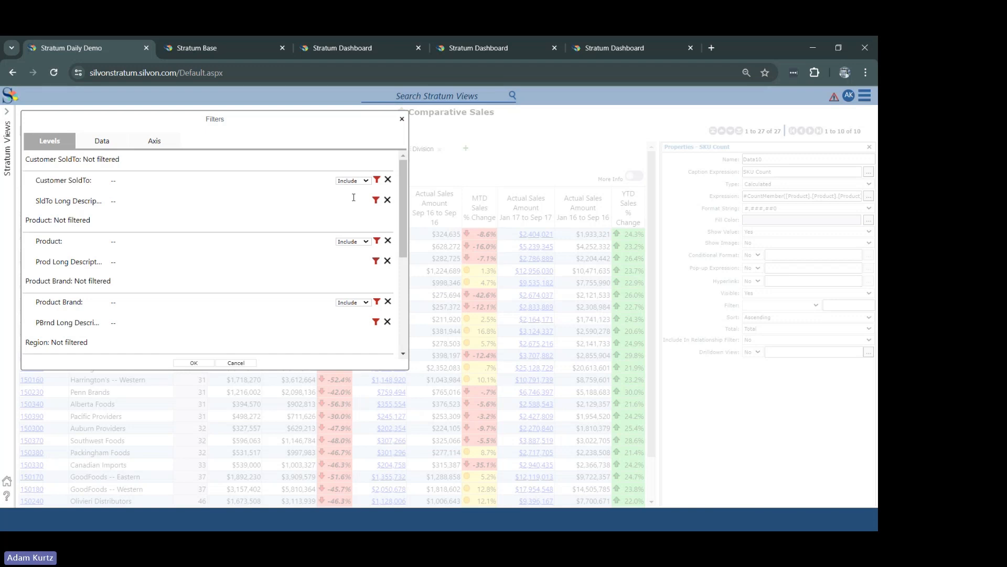
{"action": "left_click", "coordinate": [377, 180]}
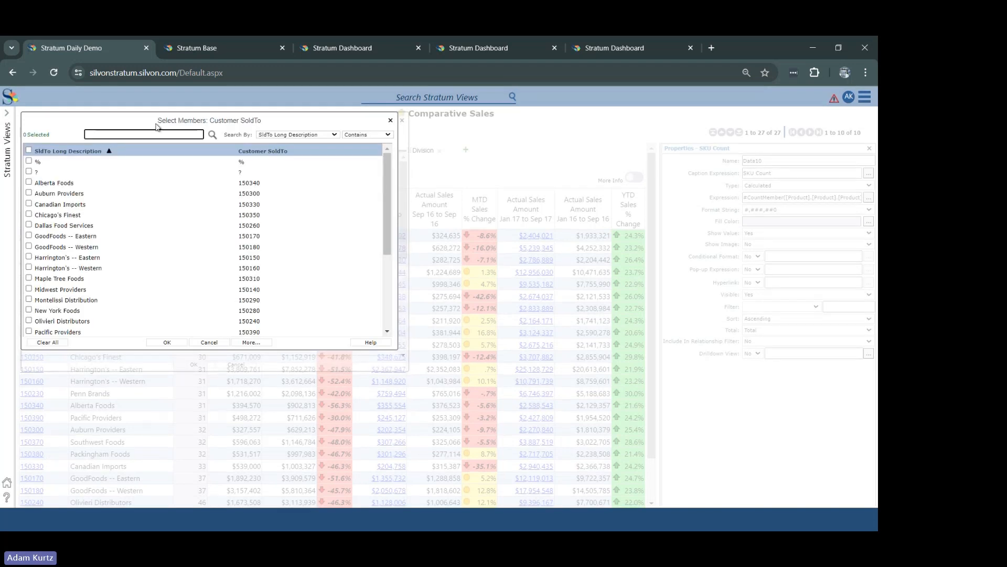
{"action": "left_click_drag", "start_coordinate": [163, 116], "coordinate": [382, 188]}
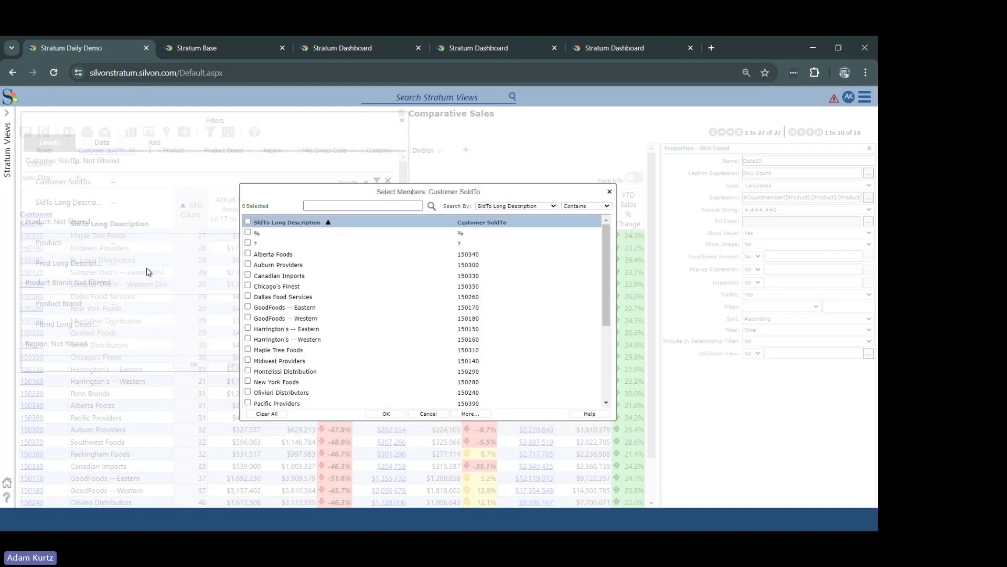
{"action": "left_click", "coordinate": [373, 208]}
{"action": "type", "text": "mpl"}
{"action": "type", "text": "aple"}
{"action": "left_click", "coordinate": [432, 206]}
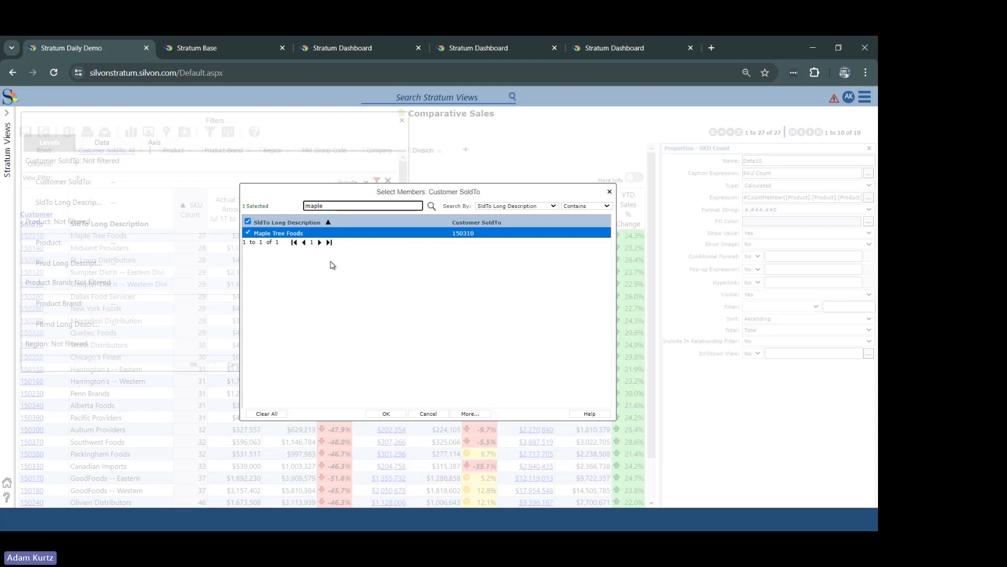
{"action": "left_click", "coordinate": [388, 415]}
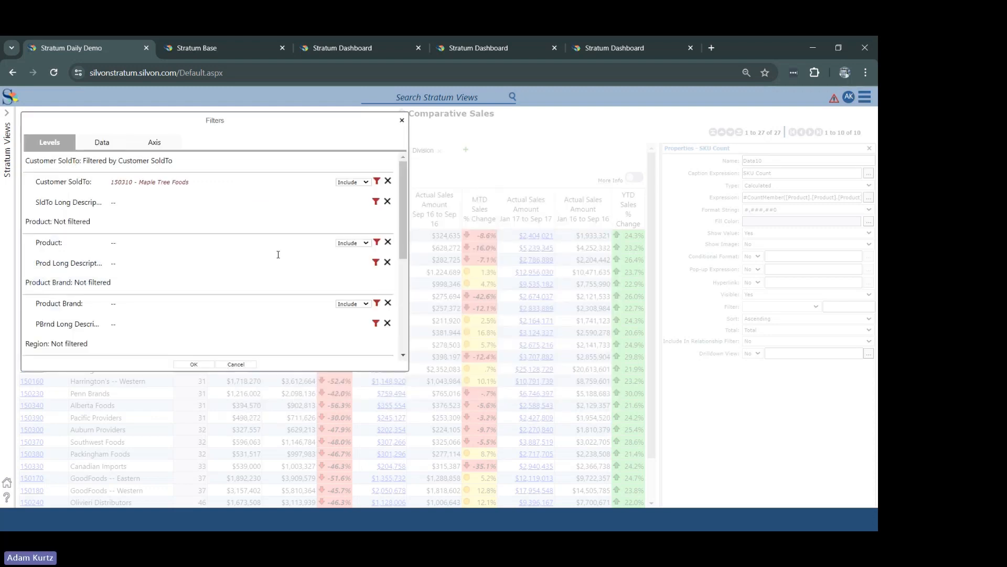
Step: Set the Customer SoldTo filter to Exclude and apply it to the view
{"action": "left_click", "coordinate": [365, 182]}
{"action": "left_click", "coordinate": [365, 197]}
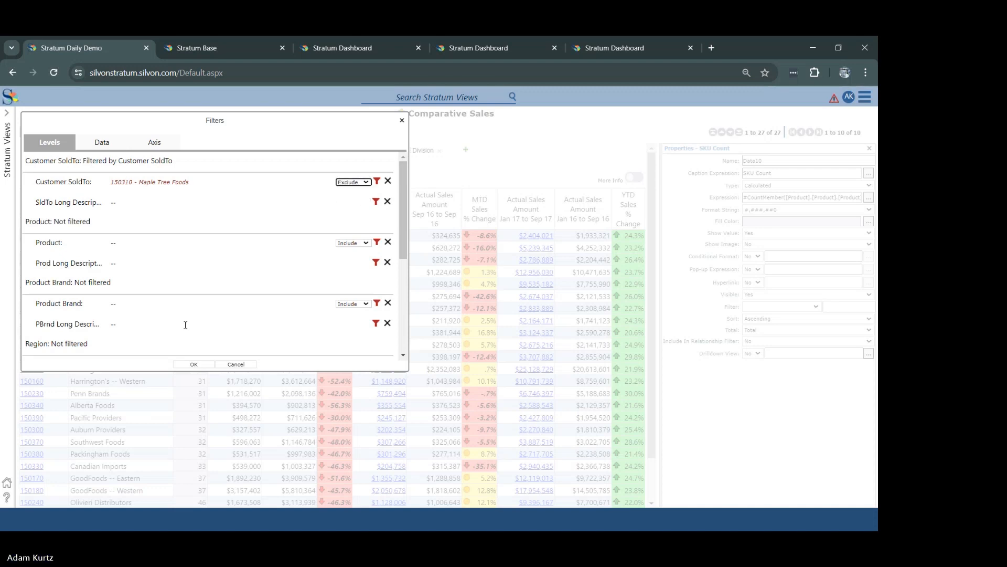
{"action": "left_click", "coordinate": [193, 364]}
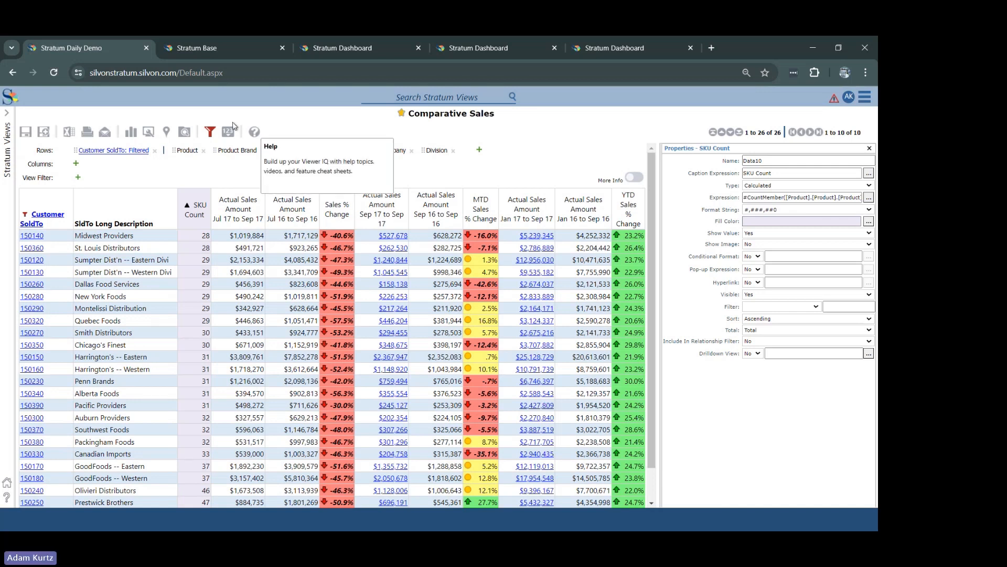
Step: Add GoodFoods -- Eastern, GoodFoods -- Western and New York Foods to the excluded Customer SoldTo members and apply the filter
{"action": "left_click", "coordinate": [210, 132]}
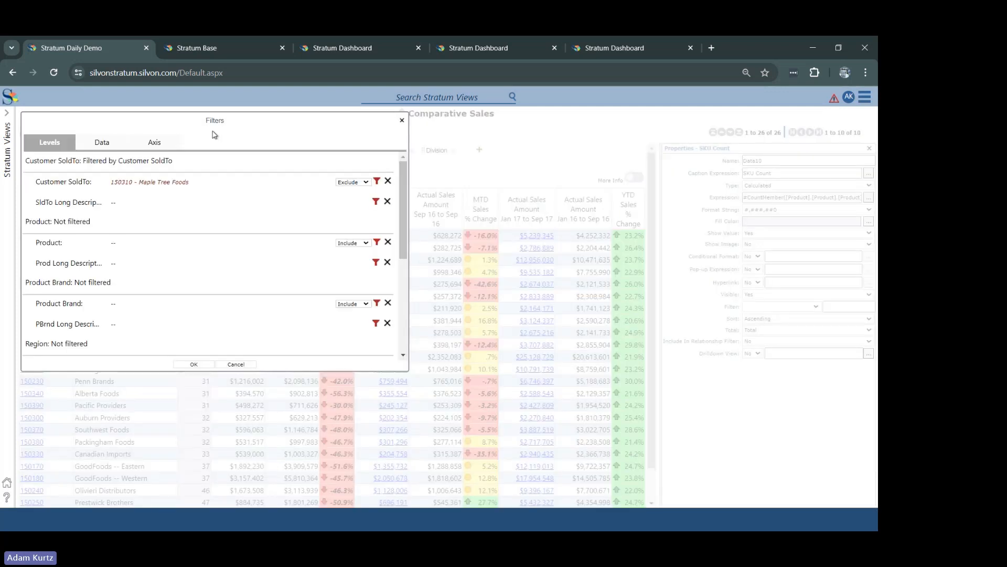
{"action": "left_click", "coordinate": [377, 181]}
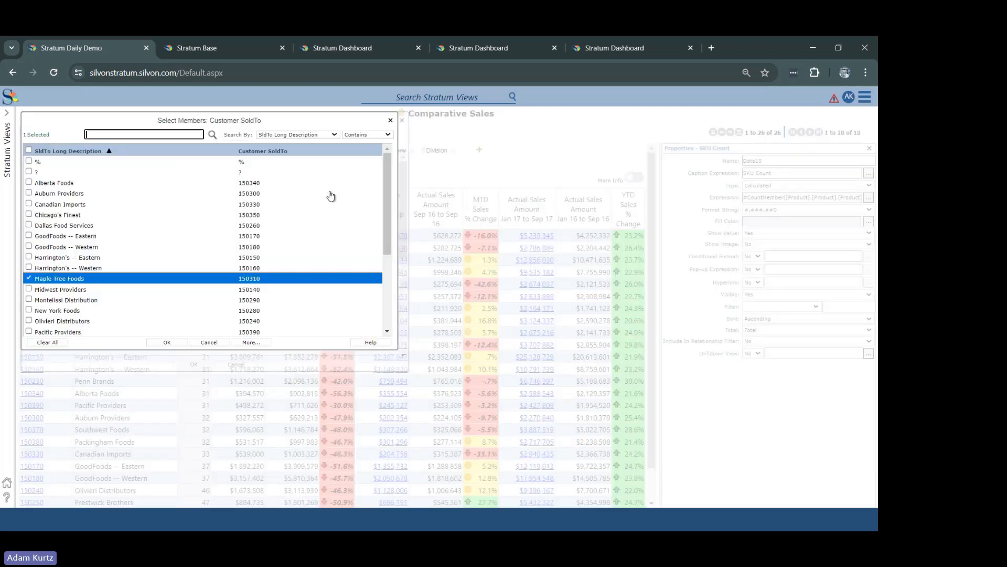
{"action": "left_click", "coordinate": [30, 246]}
{"action": "left_click", "coordinate": [29, 236]}
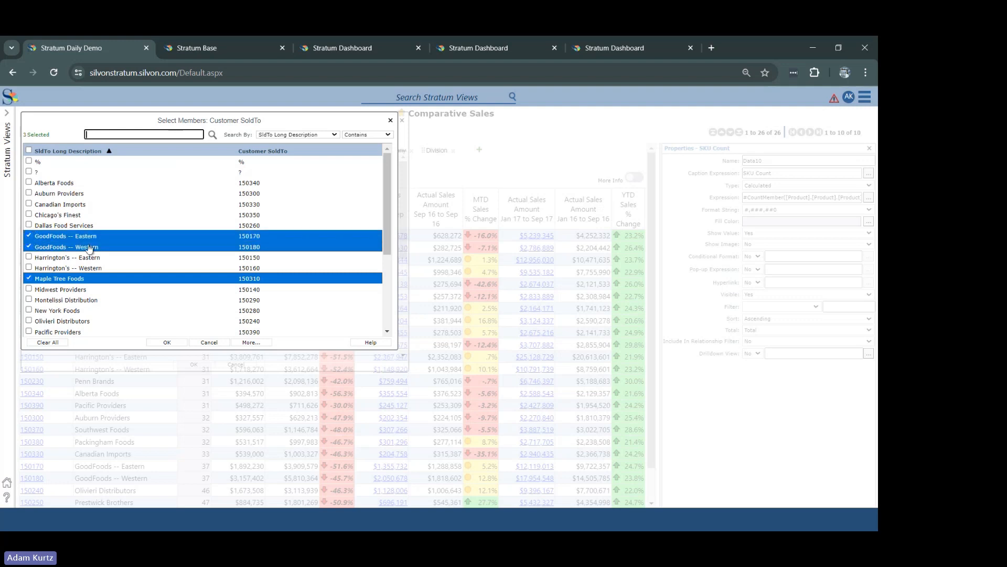
{"action": "left_click", "coordinate": [31, 310]}
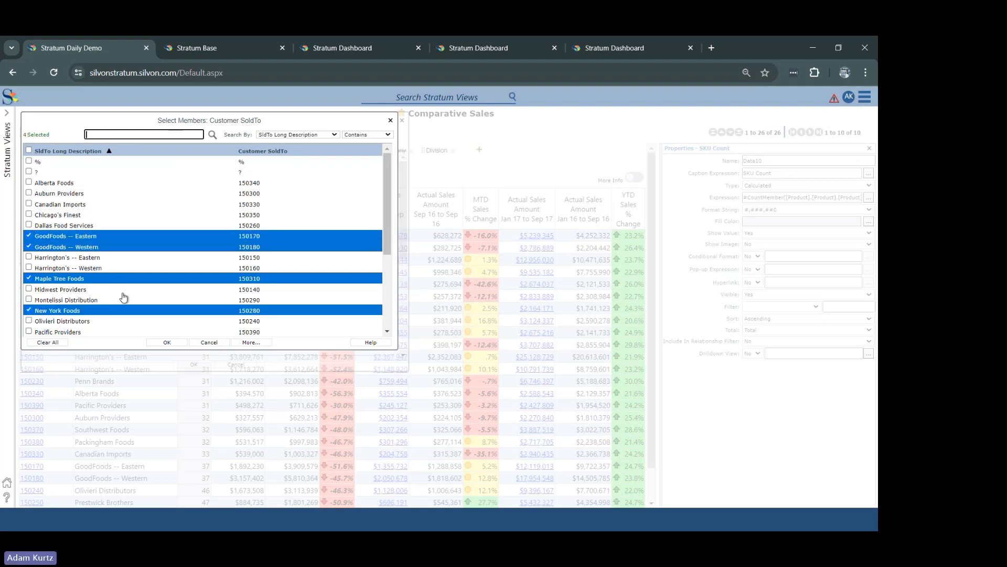
{"action": "left_click", "coordinate": [167, 342]}
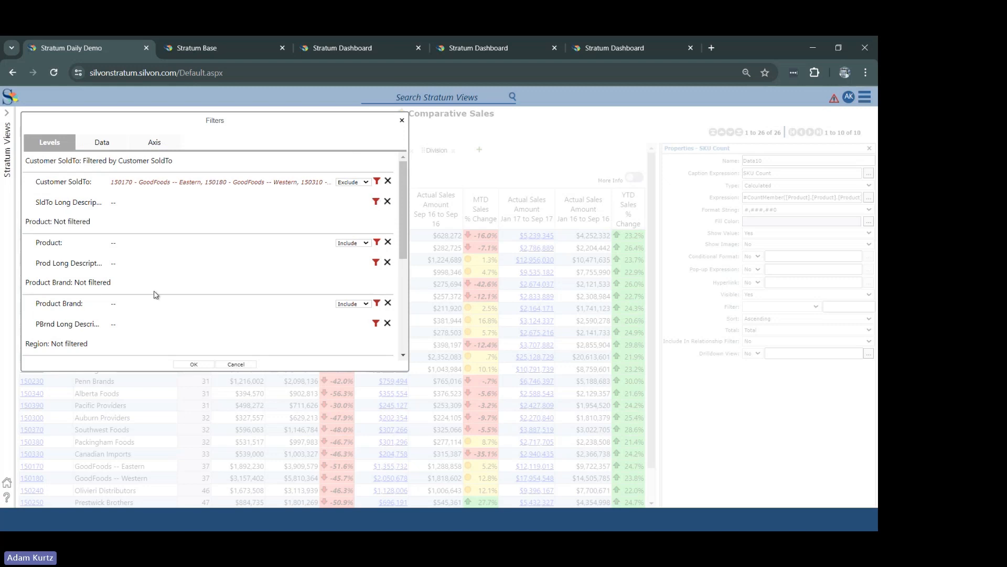
{"action": "left_click", "coordinate": [195, 365]}
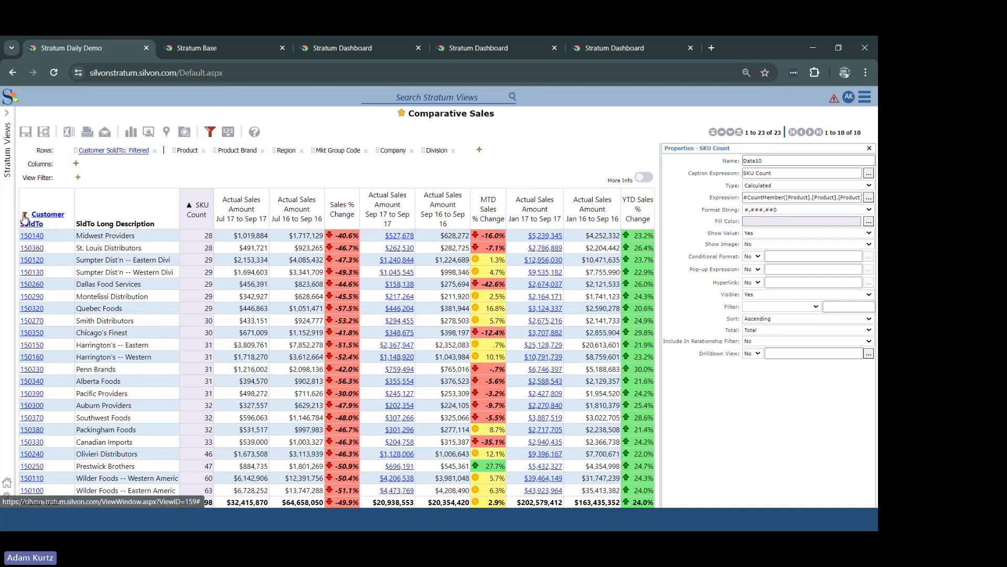
Step: Switch to the slide presentation and advance to the Stratum overview diagram
{"action": "mouse_move", "coordinate": [24, 218]}
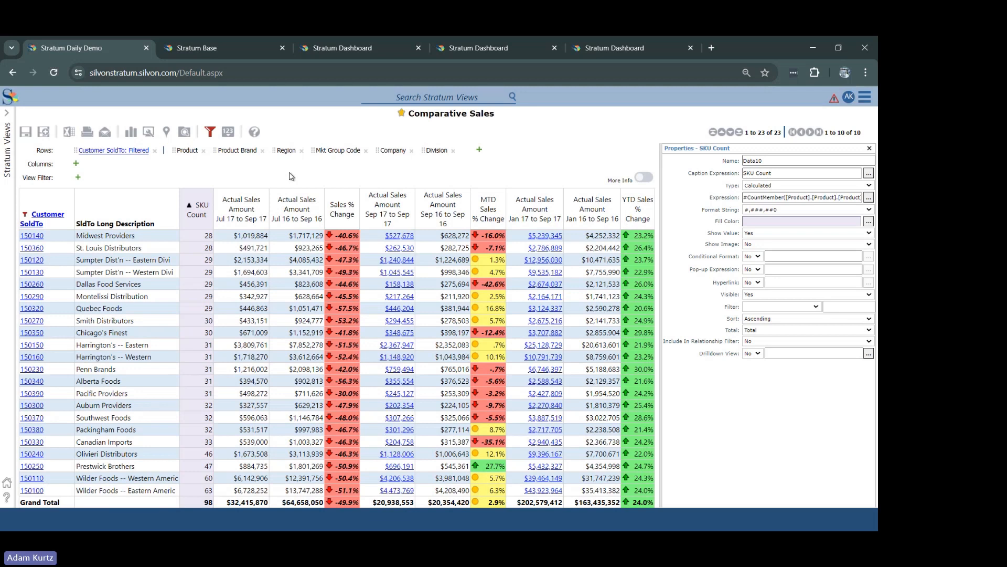
{"action": "key", "text": "alt+Tab"}
{"action": "key", "text": "Right"}
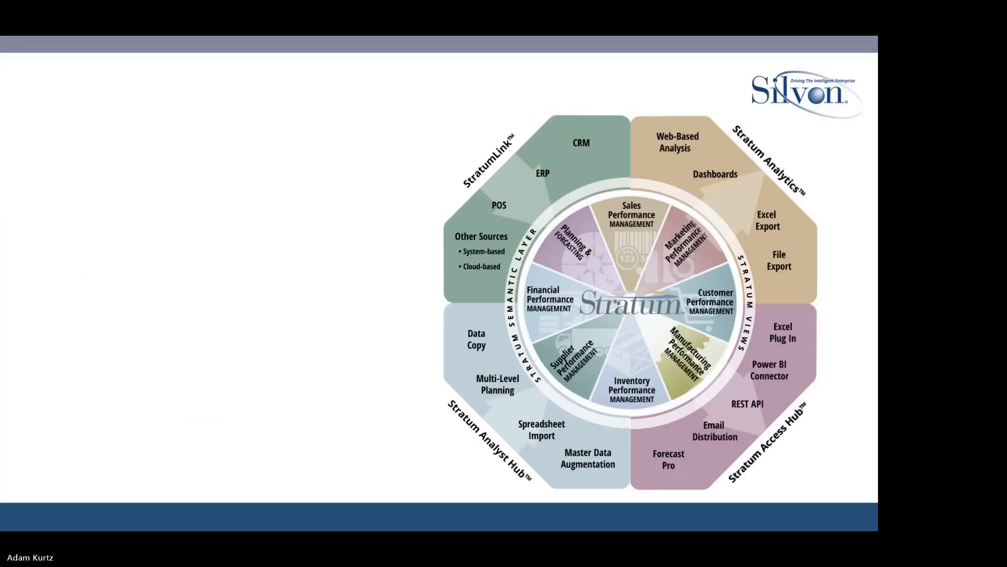
Step: Advance the presentation to the agenda slide and switch back to the Comparative Sales view in Chrome
{"action": "key", "text": "Right"}
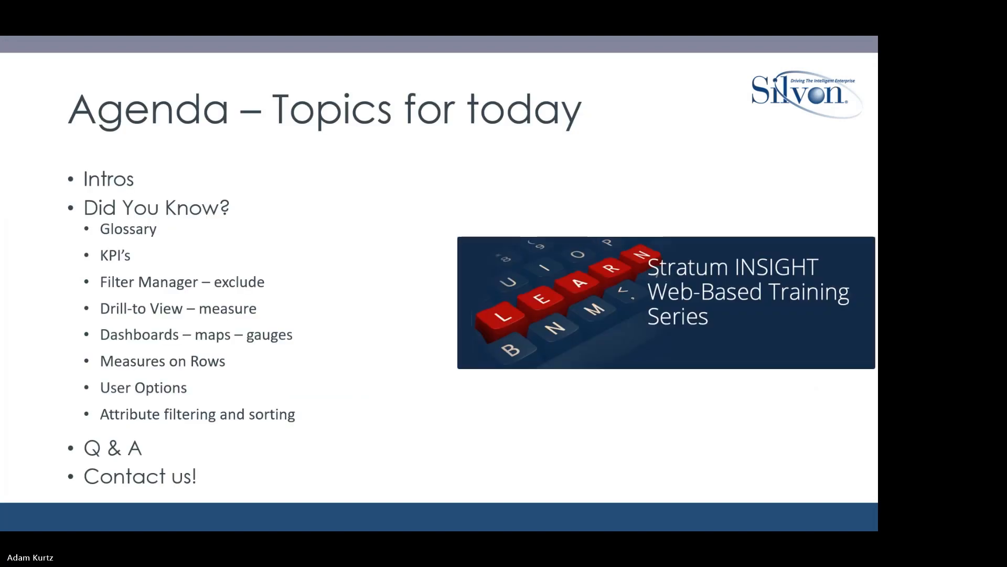
{"action": "key", "text": "alt+Tab"}
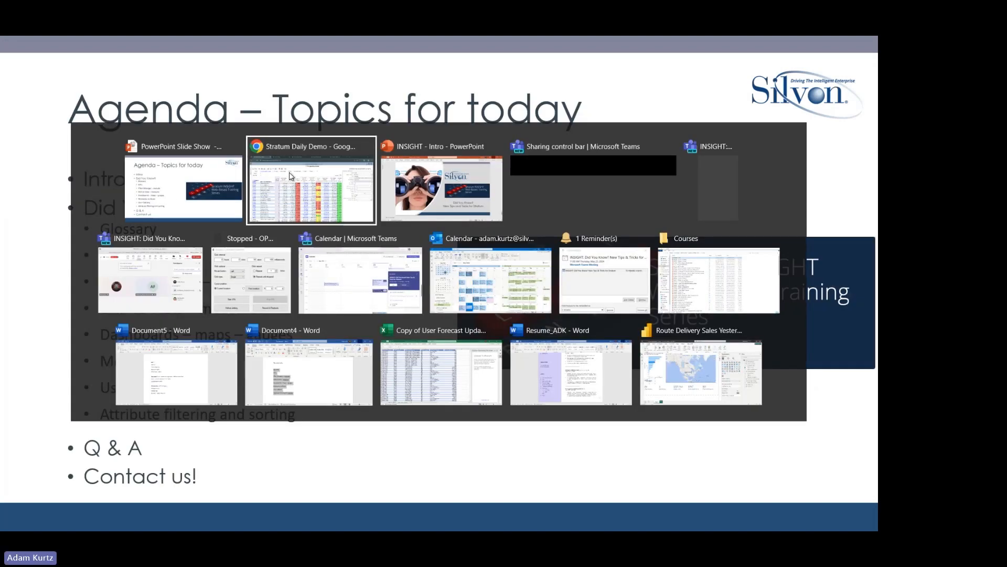
{"action": "left_click", "coordinate": [291, 176]}
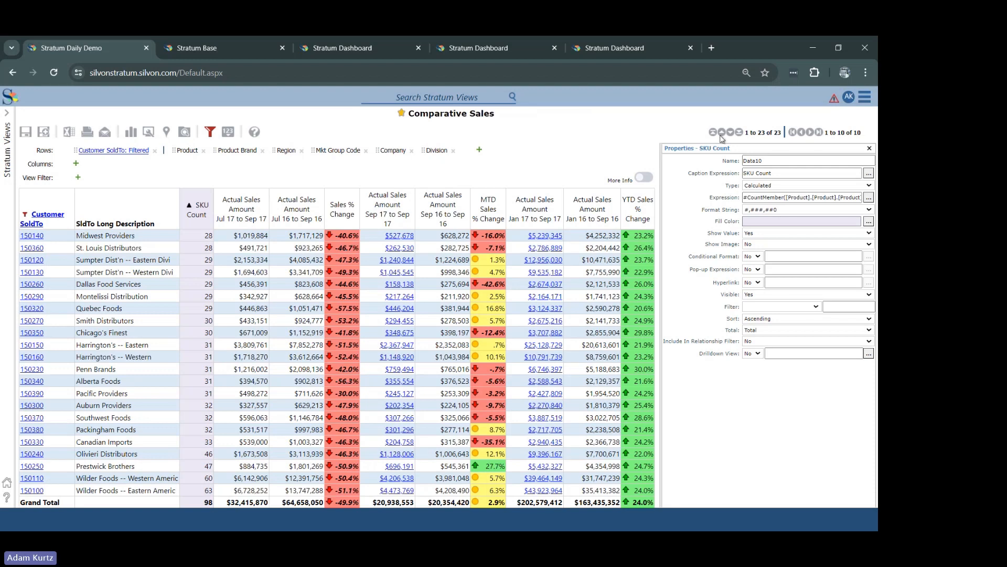
Step: Close the SKU Count properties and open the properties of the Actual Sales Amount Sep 17 to Sep 17 column
{"action": "left_click", "coordinate": [869, 150]}
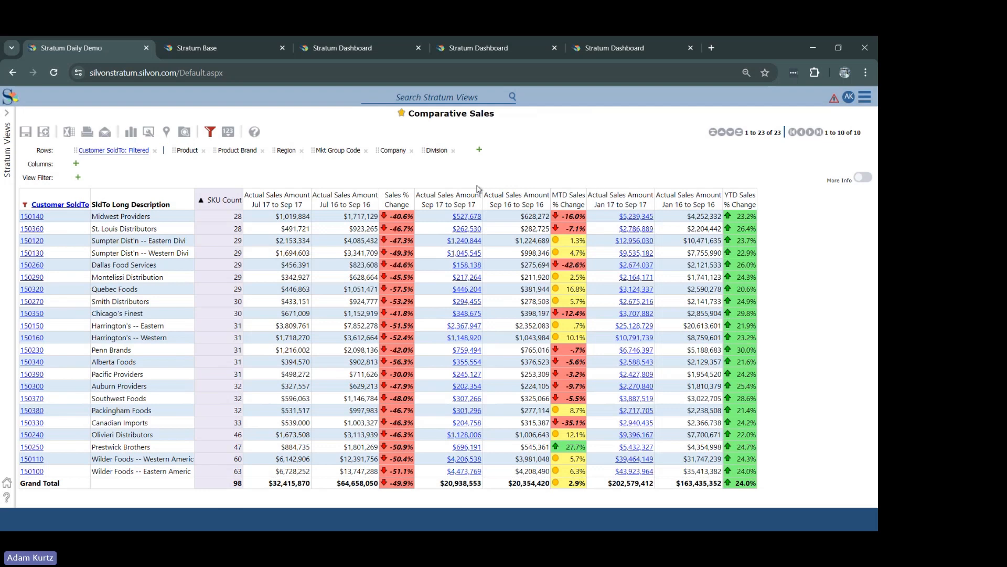
{"action": "left_click", "coordinate": [449, 204]}
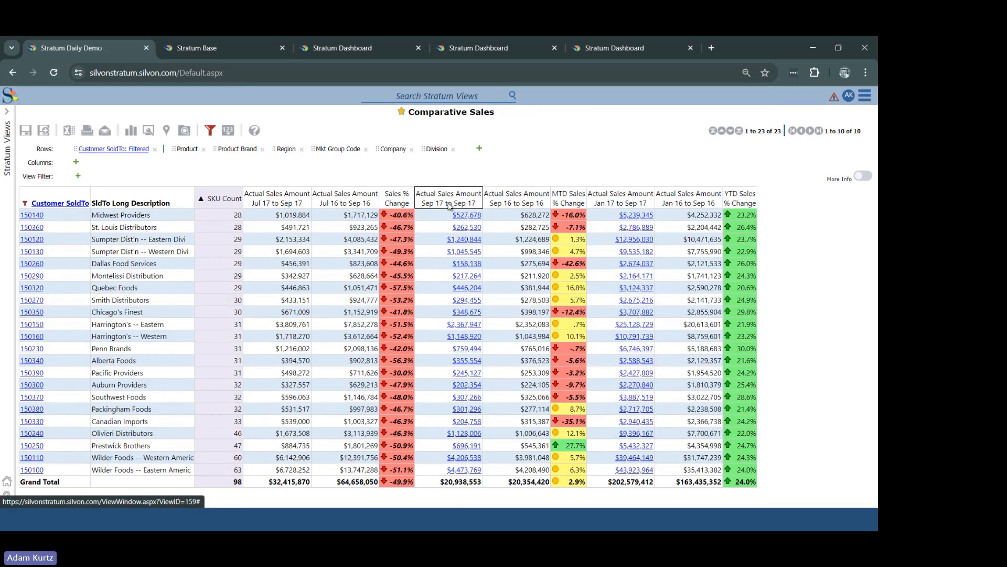
{"action": "right_click", "coordinate": [449, 205]}
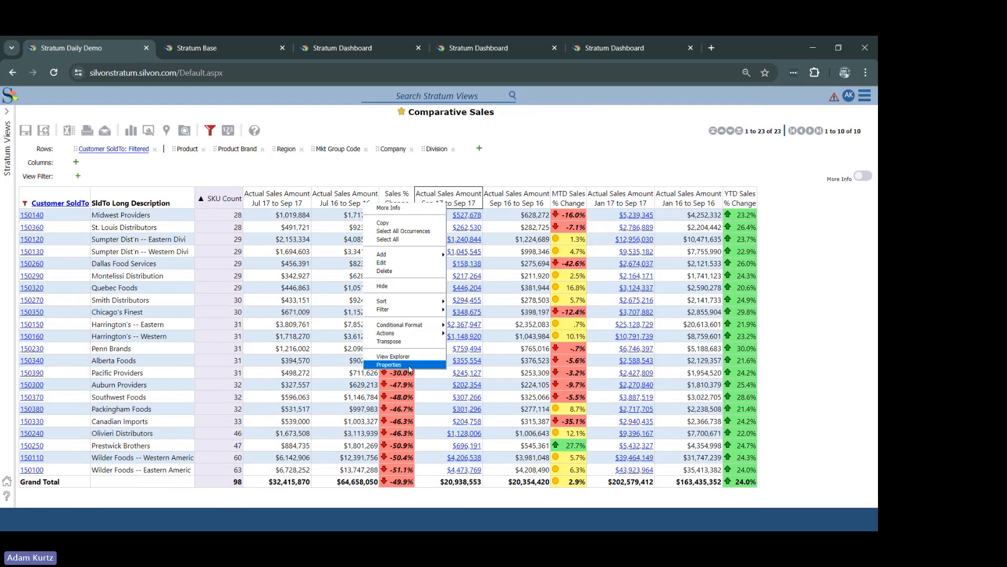
{"action": "left_click", "coordinate": [409, 366]}
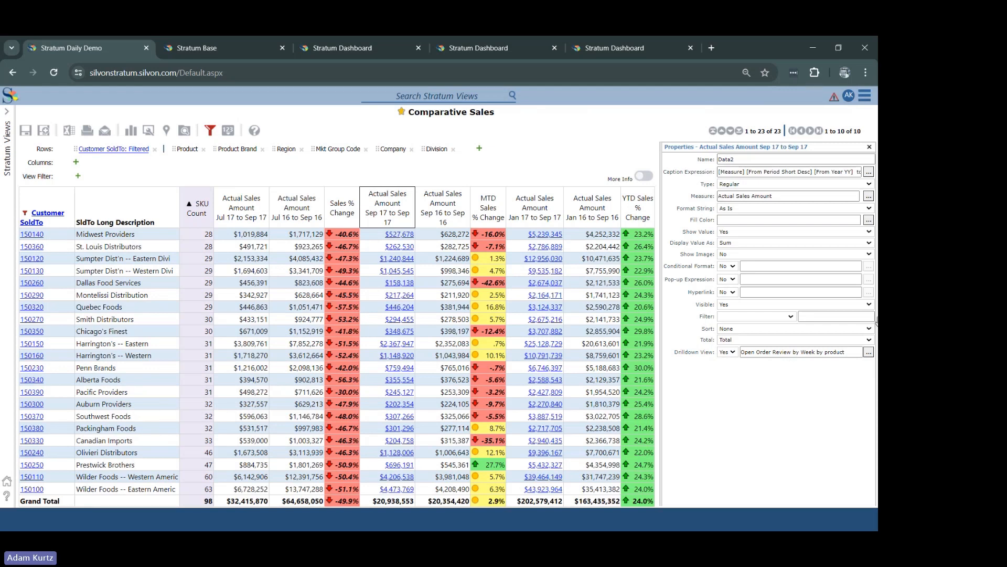
Step: Show the properties of the Actual Sales Amount Jan 17 to Sep 17 column
{"action": "left_click", "coordinate": [533, 212]}
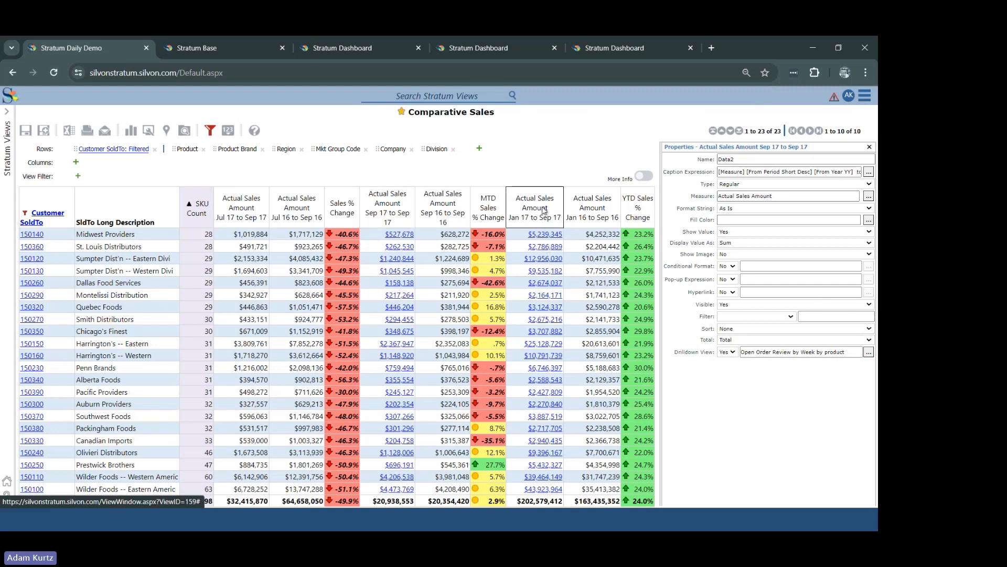
{"action": "right_click", "coordinate": [543, 208]}
{"action": "left_click", "coordinate": [488, 366]}
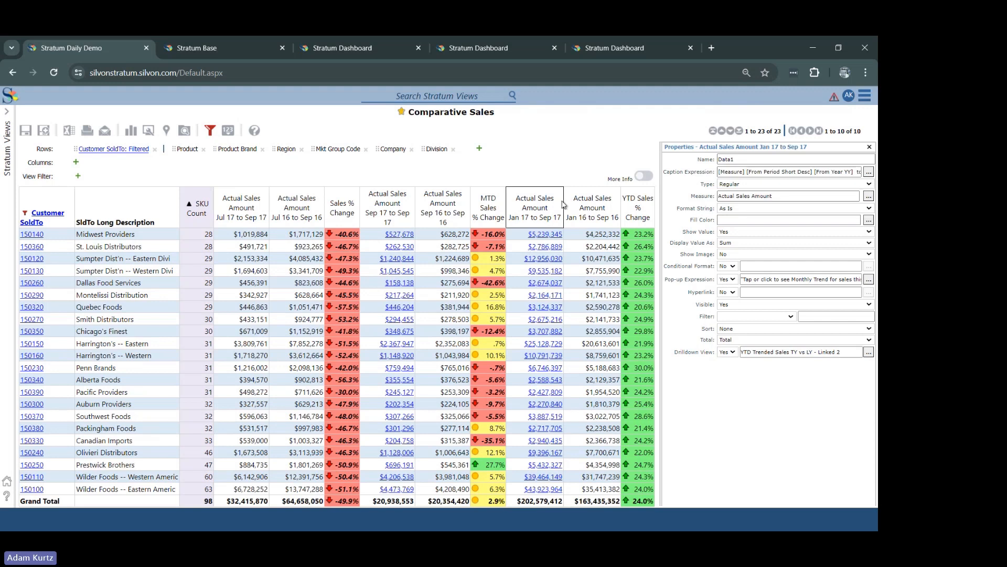
Step: View the drilldown from the Jan 17 to Sep 17 sales of Midwest Providers and both Sumpter Dist'n divisions, closing each linked view
{"action": "left_click", "coordinate": [540, 234]}
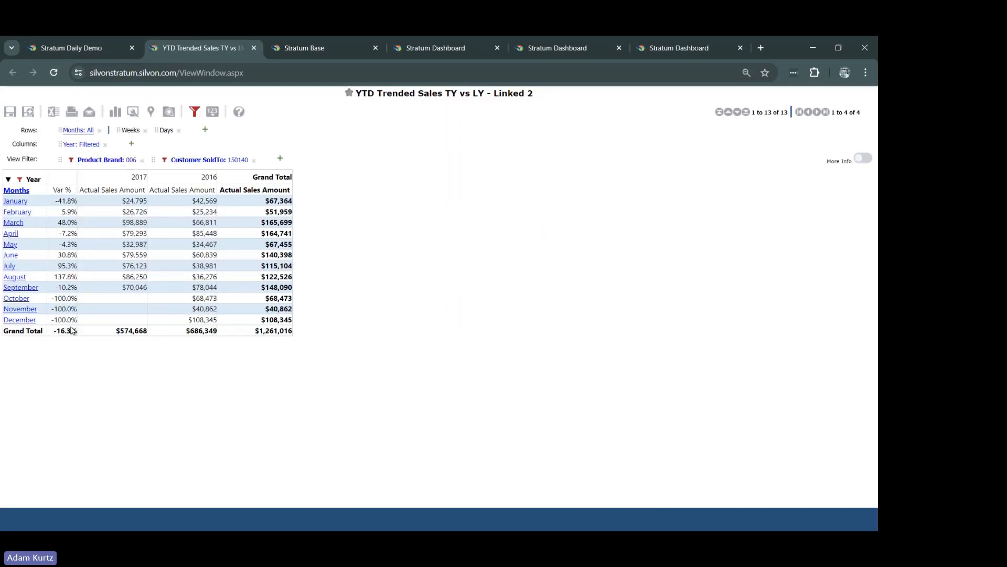
{"action": "left_click", "coordinate": [254, 48]}
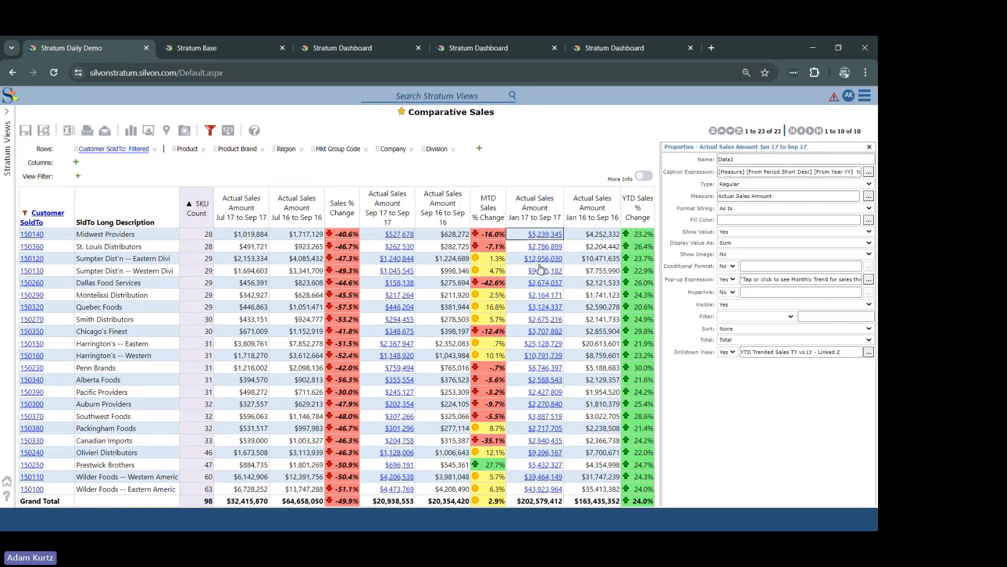
{"action": "mouse_move", "coordinate": [542, 268]}
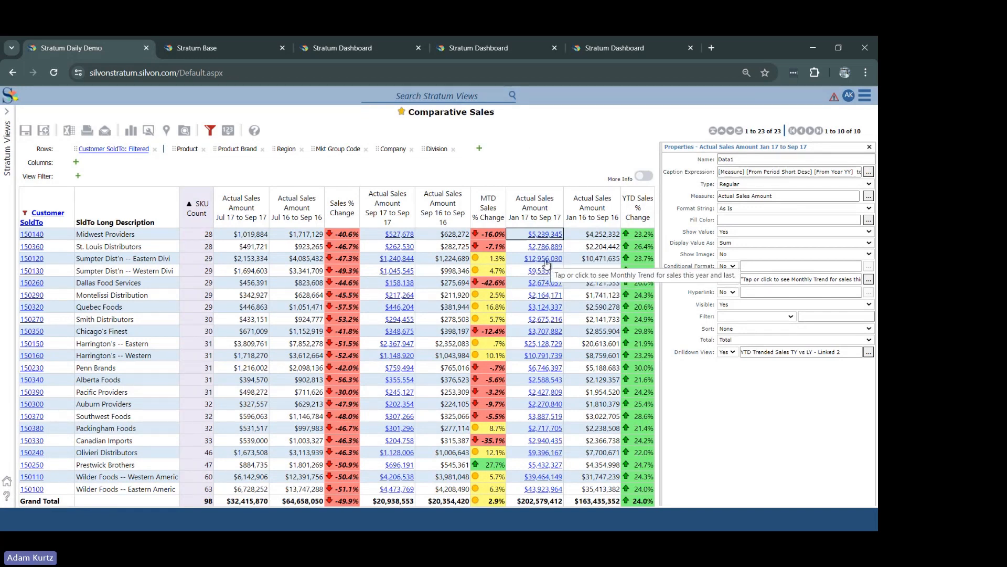
{"action": "left_click", "coordinate": [545, 259]}
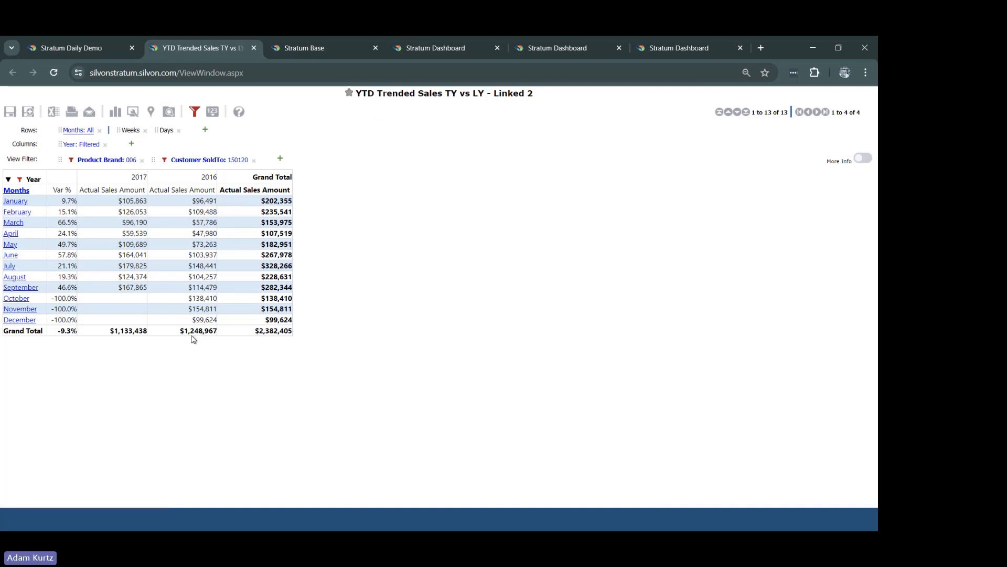
{"action": "left_click", "coordinate": [256, 50]}
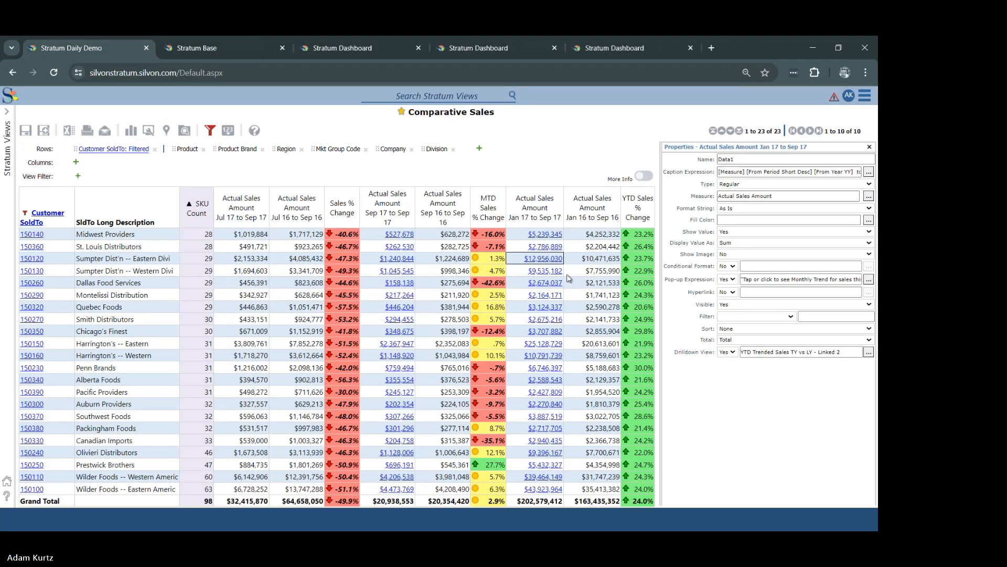
{"action": "left_click", "coordinate": [539, 271]}
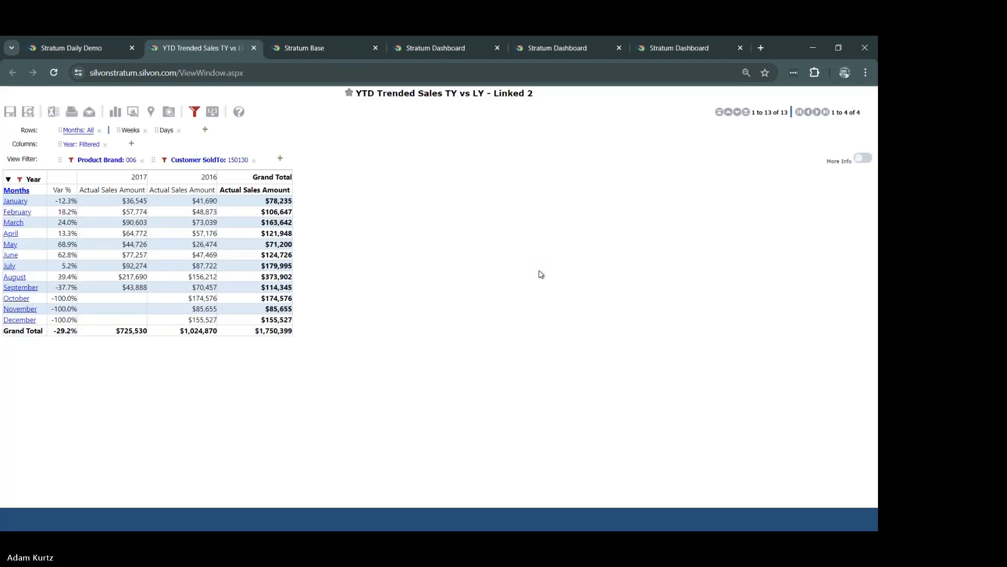
{"action": "left_click", "coordinate": [253, 52]}
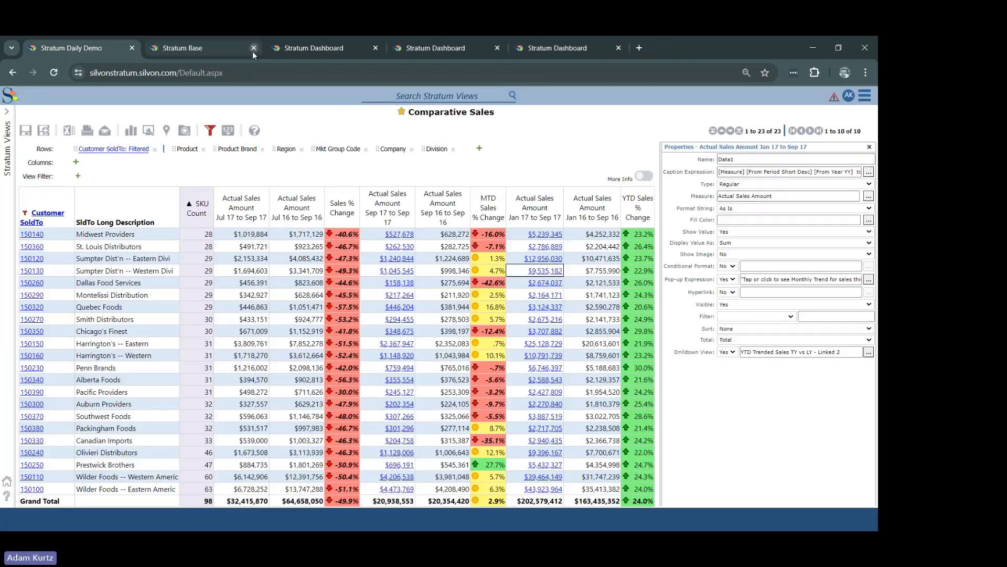
Step: View the drilldown from the Sep 17 to Sep 17 sales of Midwest Providers, Sumpter Dist'n -- Eastern and Dallas Food Services, closing each linked view
{"action": "left_click", "coordinate": [403, 245]}
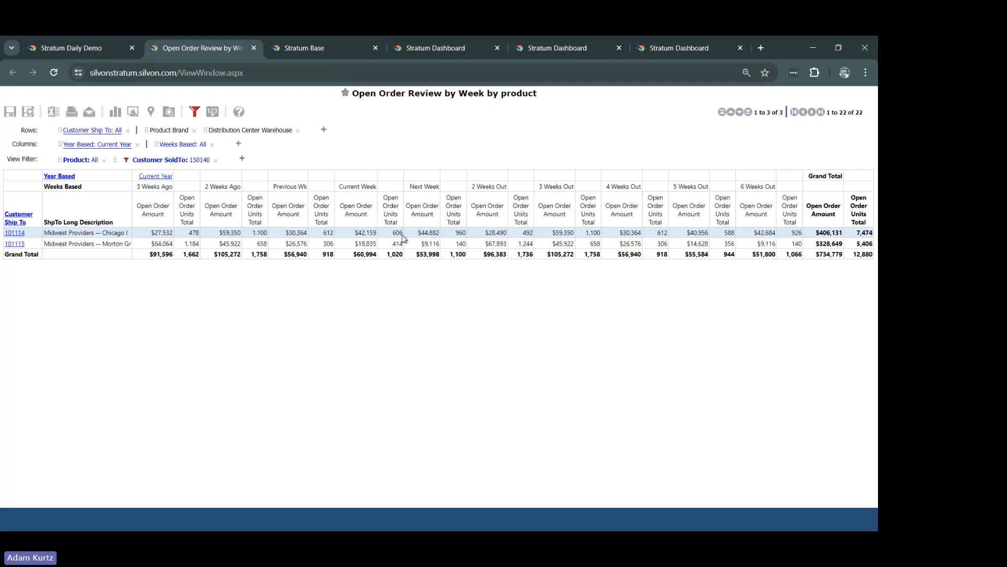
{"action": "left_click", "coordinate": [256, 49]}
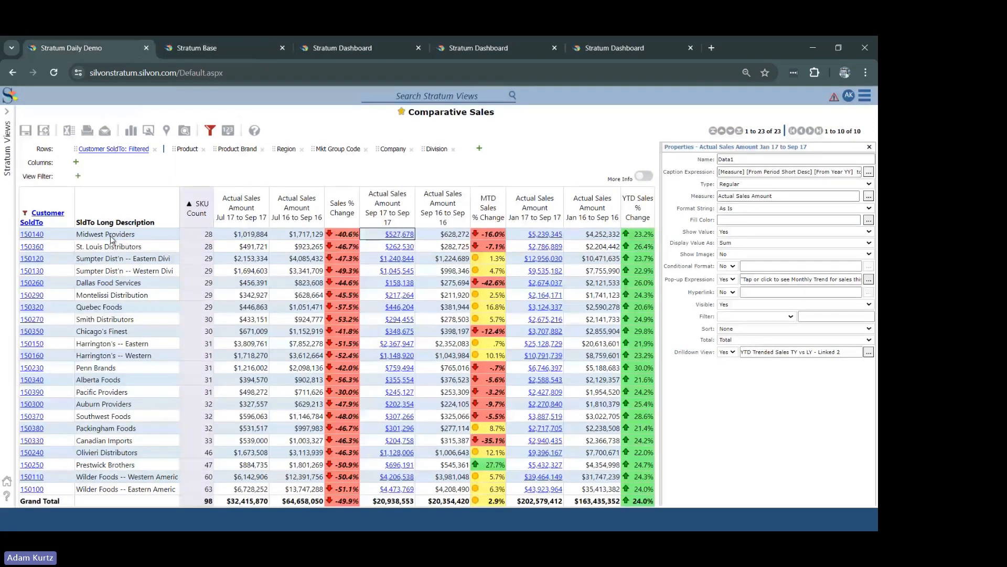
{"action": "left_click", "coordinate": [397, 258]}
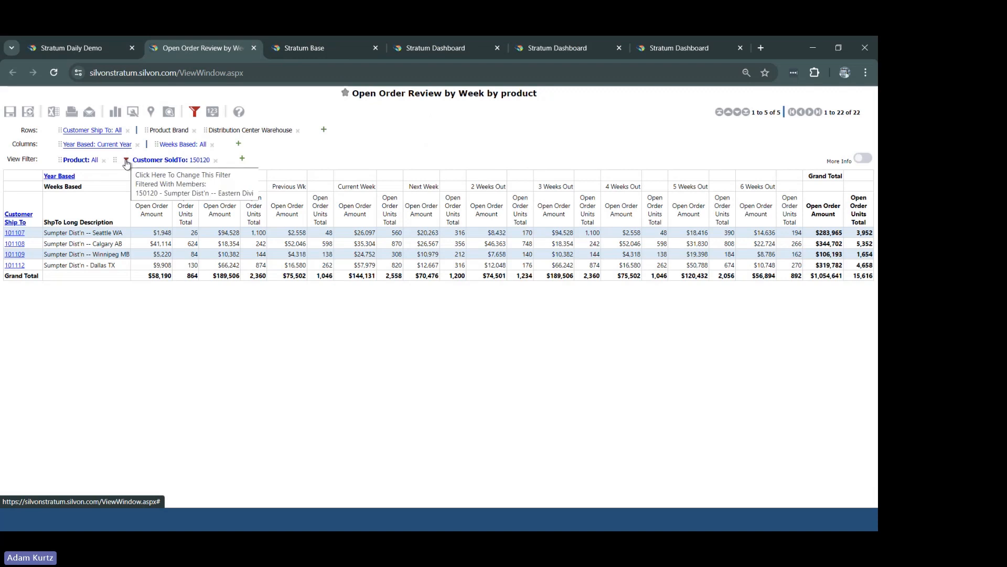
{"action": "left_click", "coordinate": [254, 48]}
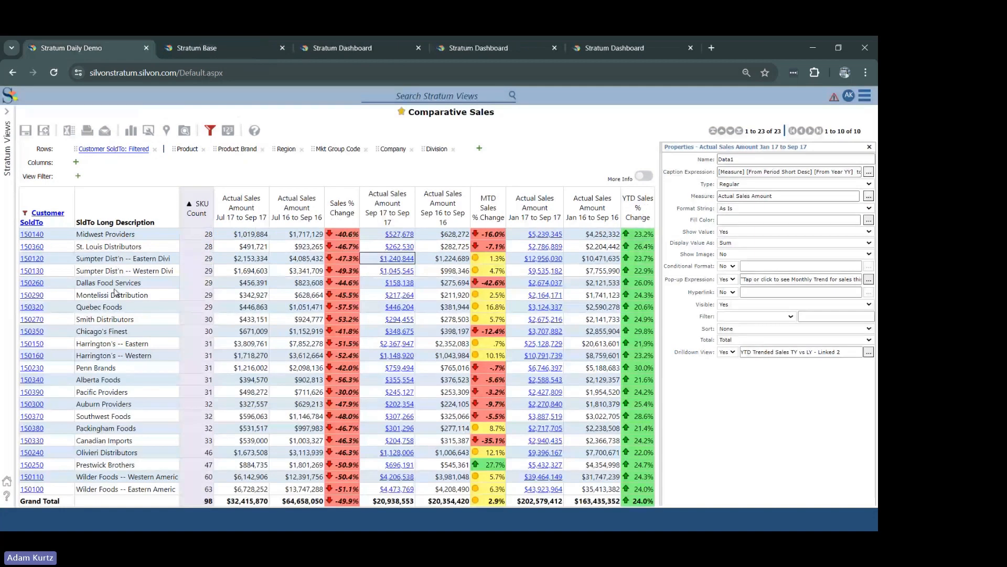
{"action": "left_click", "coordinate": [405, 283]}
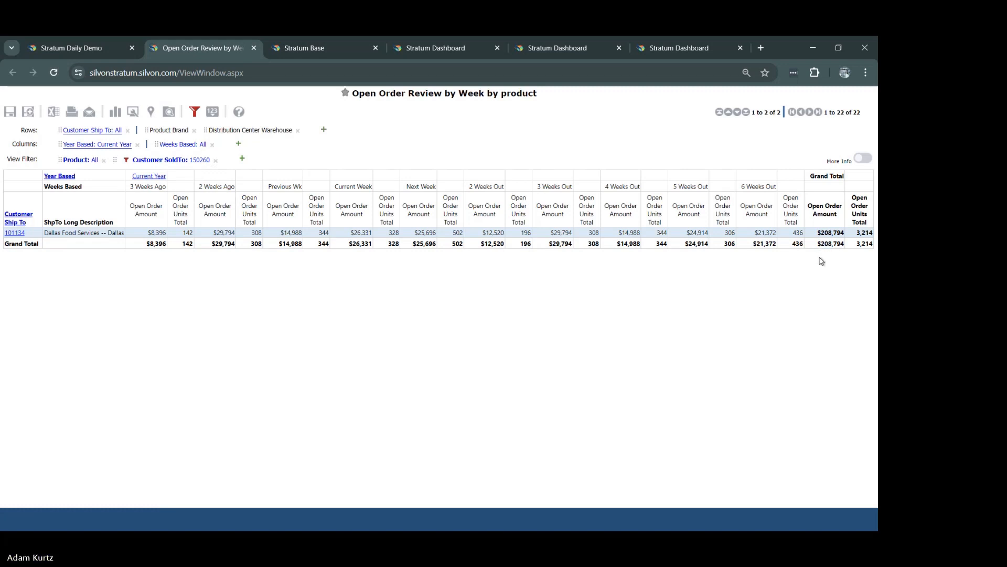
{"action": "left_click", "coordinate": [253, 48]}
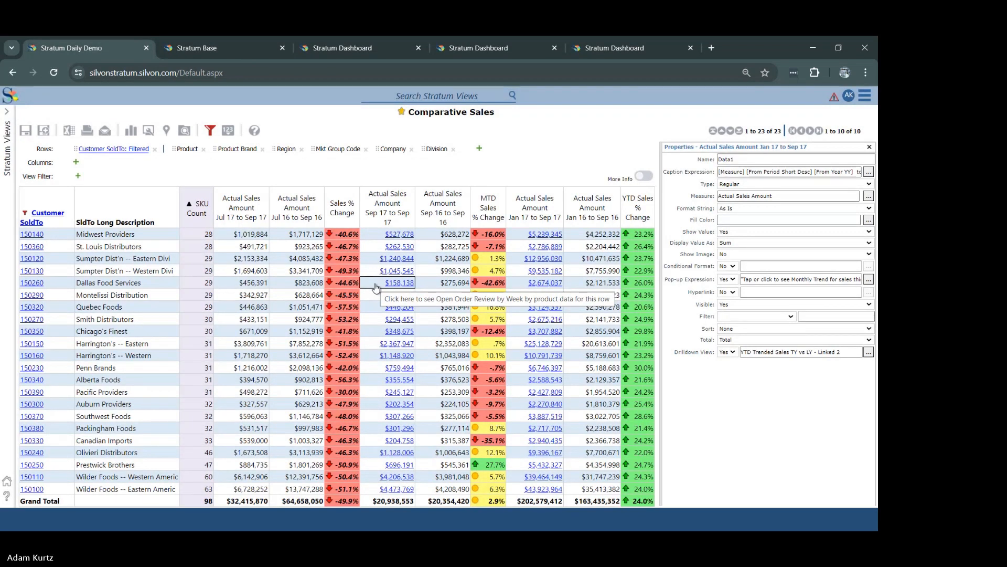
Step: Review the Jan 17 to Sep 17 drilldowns for Midwest Providers and St. Louis Distributors, removing the Product Brand filter from the latter
{"action": "left_click", "coordinate": [541, 238]}
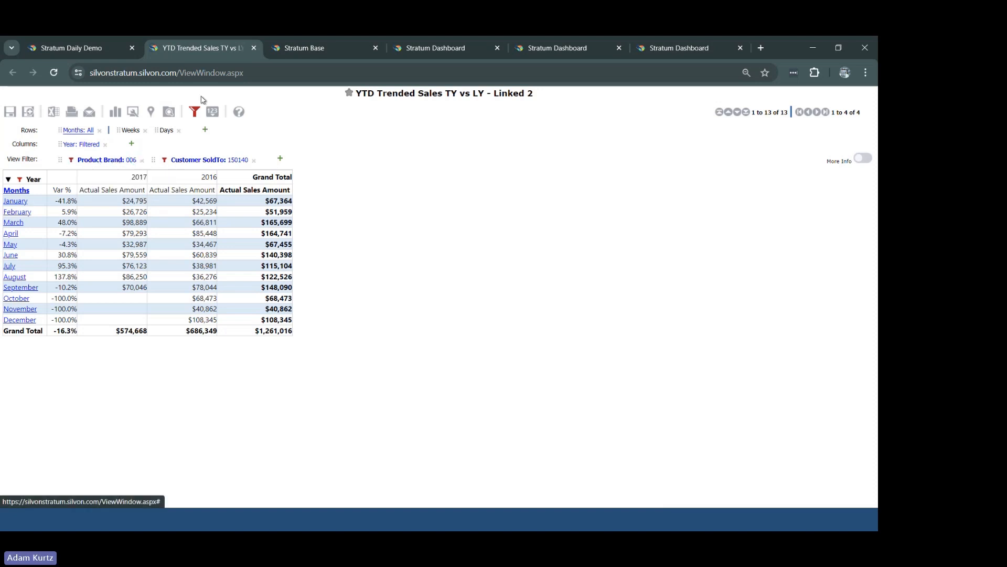
{"action": "left_click", "coordinate": [254, 48]}
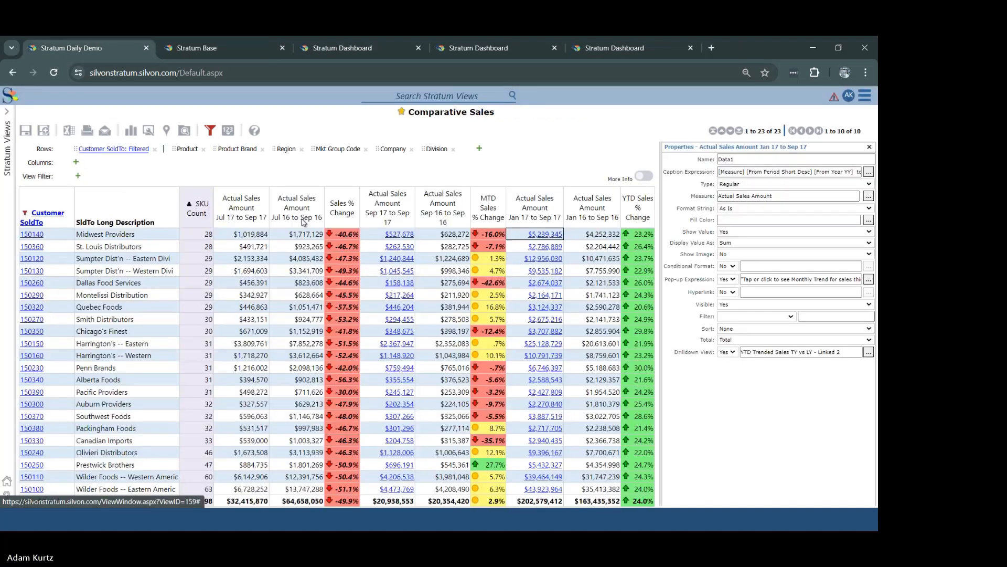
{"action": "left_click", "coordinate": [543, 248]}
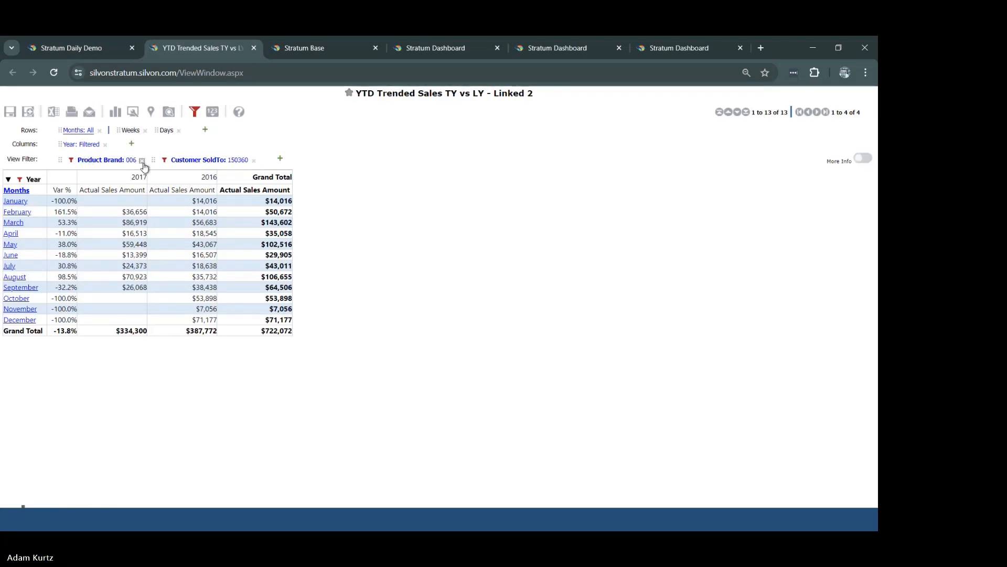
{"action": "left_click", "coordinate": [142, 160]}
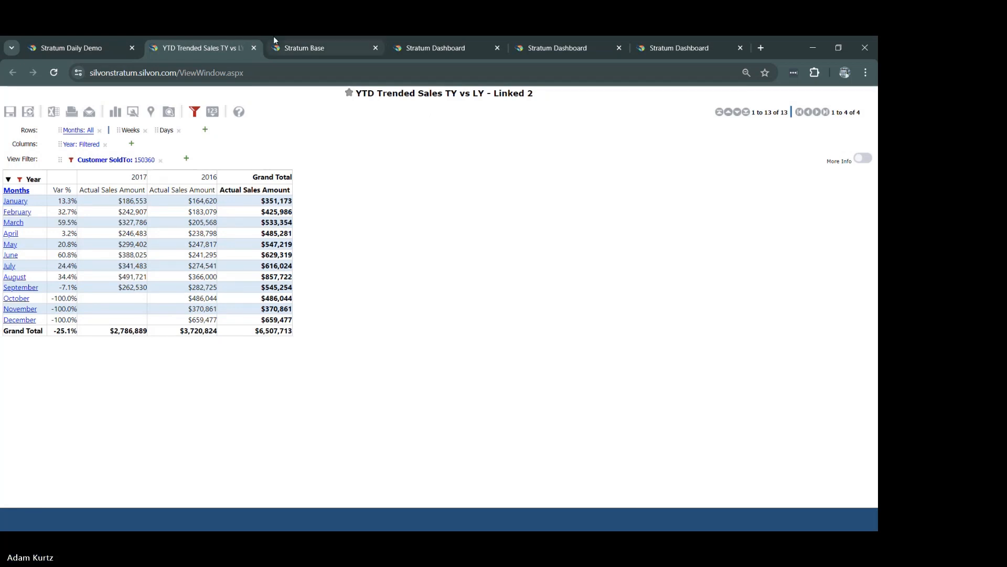
{"action": "left_click", "coordinate": [256, 52]}
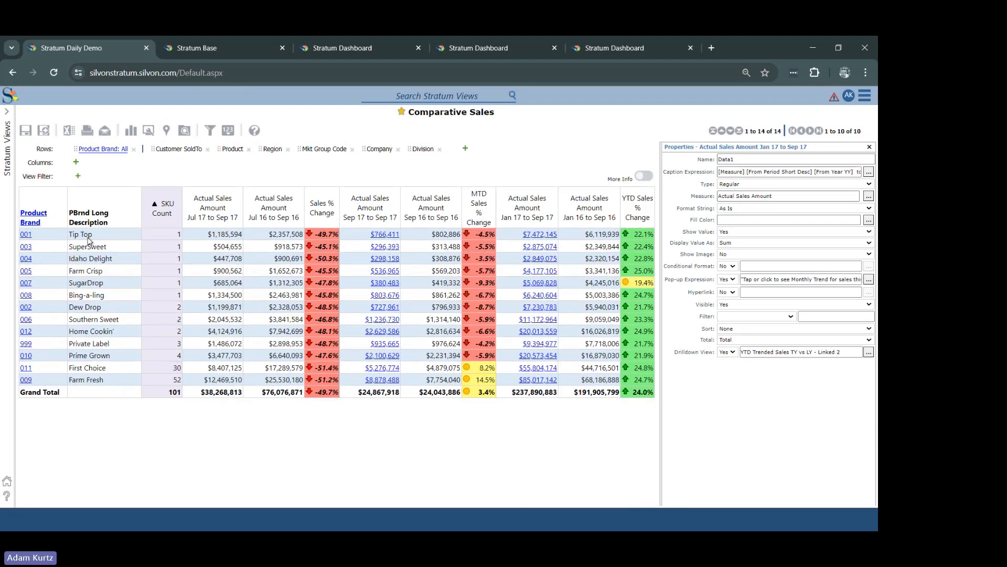
Step: View the Jan 17 to Sep 17 drilldown for the Tip Top brand, drill into April's weeks and back to months, and close it
{"action": "left_click", "coordinate": [545, 237]}
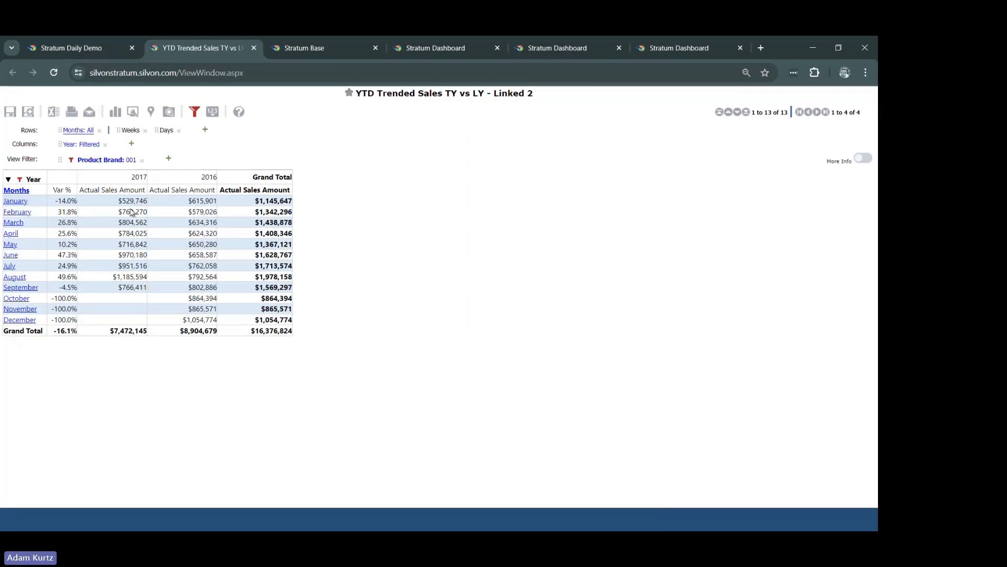
{"action": "left_click", "coordinate": [11, 233]}
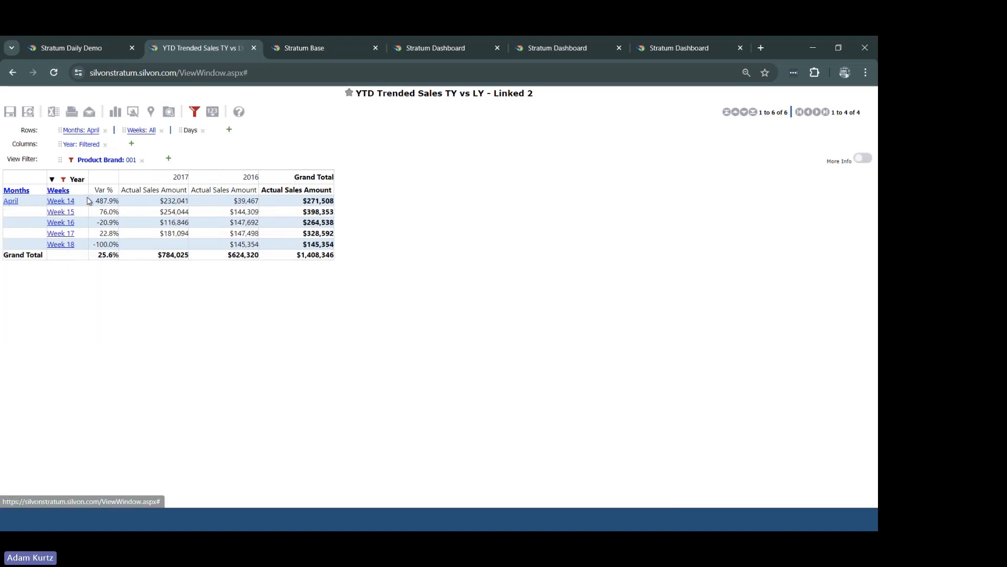
{"action": "left_click", "coordinate": [12, 203]}
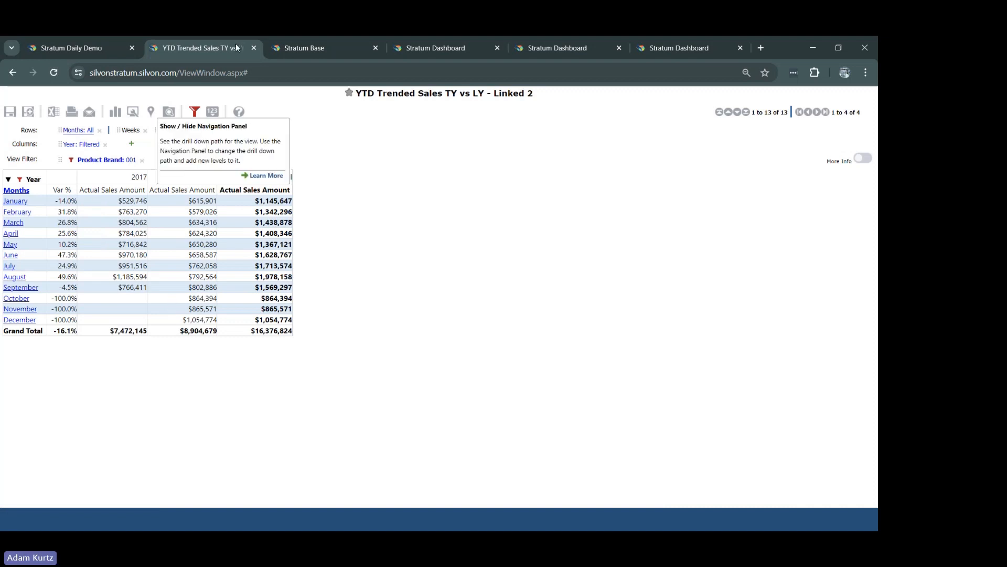
{"action": "left_click", "coordinate": [254, 47]}
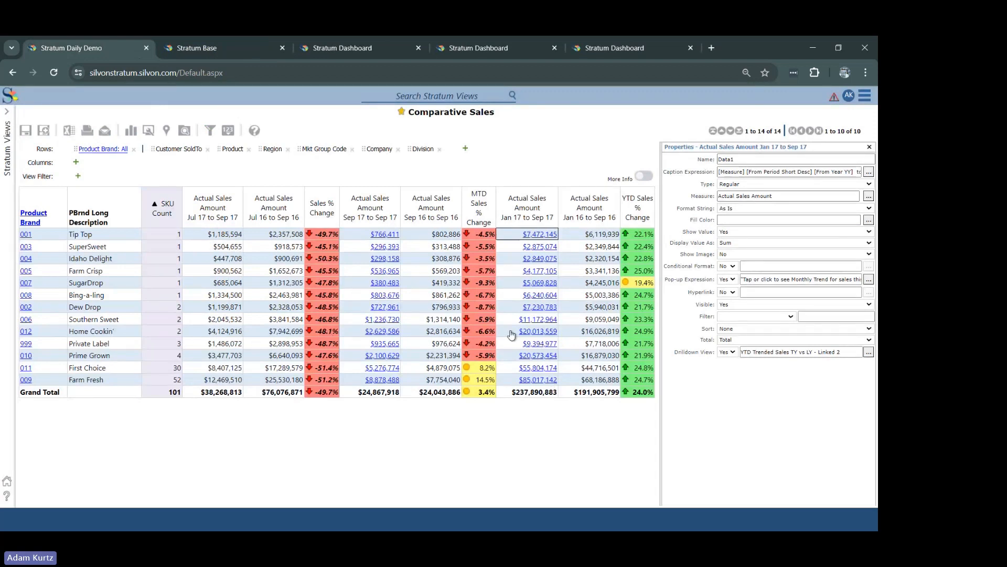
Step: View the Jan 17 to Sep 17 drilldown for the Farm Fresh brand and close the linked view
{"action": "mouse_move", "coordinate": [508, 338]}
{"action": "mouse_move", "coordinate": [540, 337]}
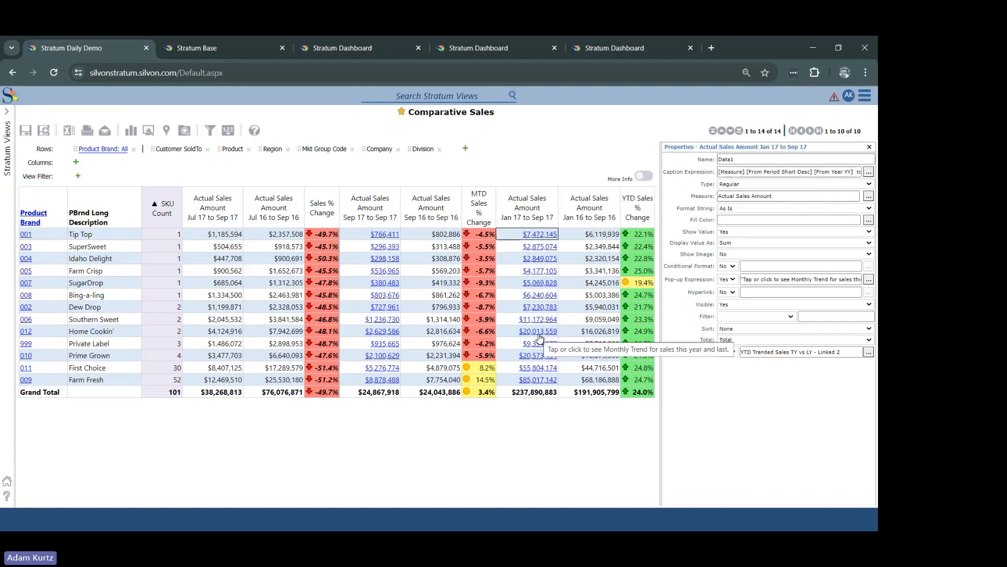
{"action": "left_click", "coordinate": [531, 380]}
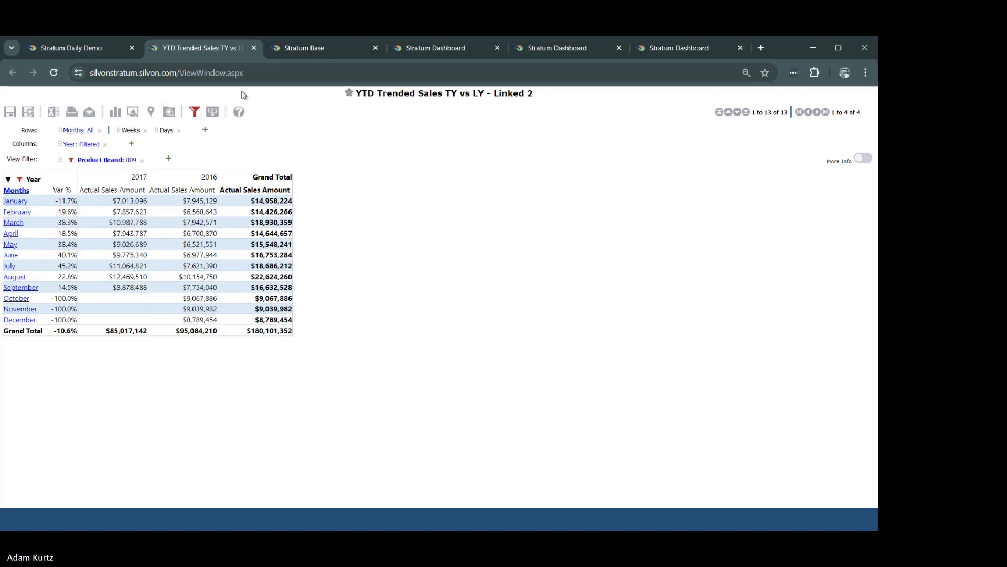
{"action": "left_click", "coordinate": [254, 48]}
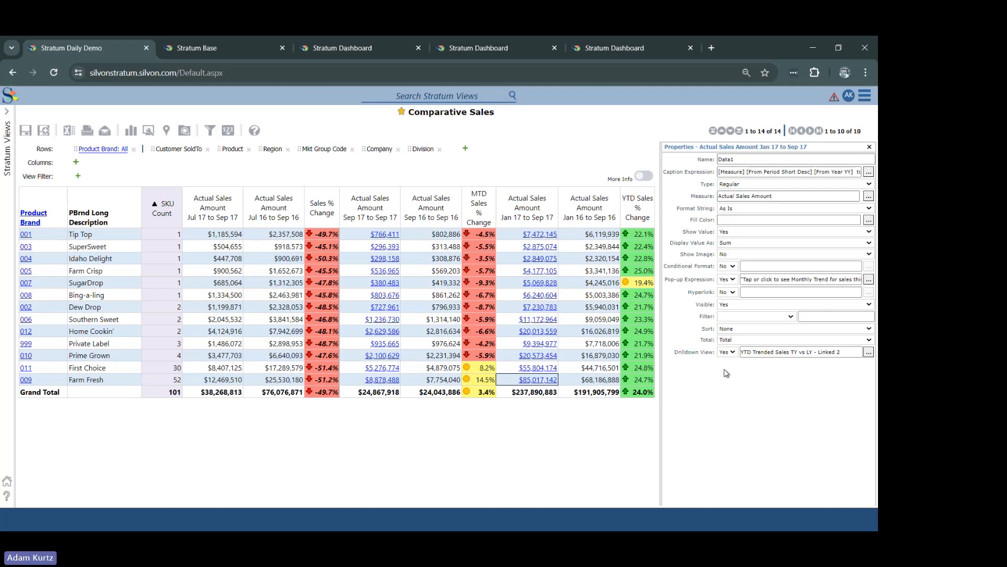
Step: Switch to the presentation to check the agenda slide, and return to the Comparative Sales view in Chrome
{"action": "key", "text": "alt+Tab"}
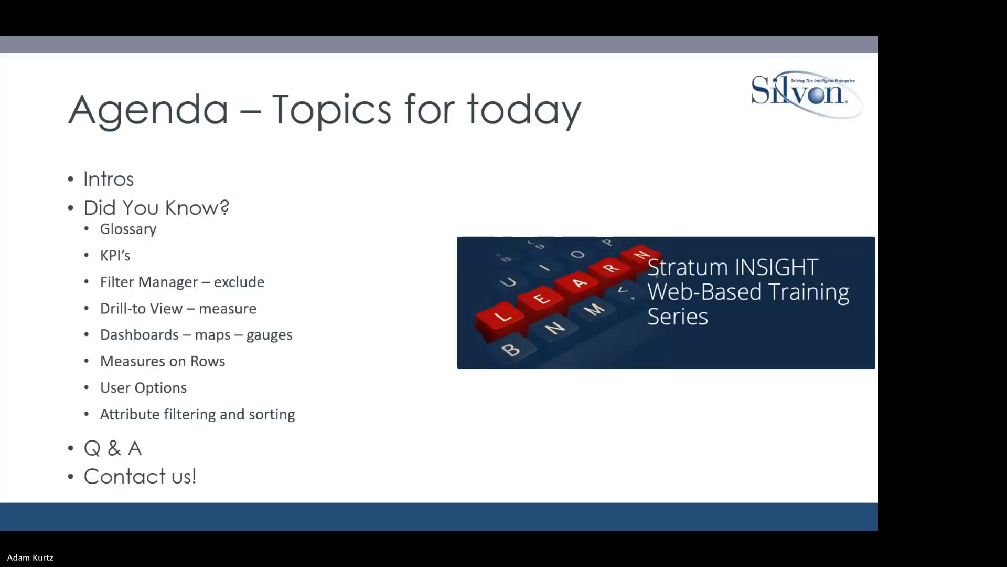
{"action": "key", "text": "alt+Tab"}
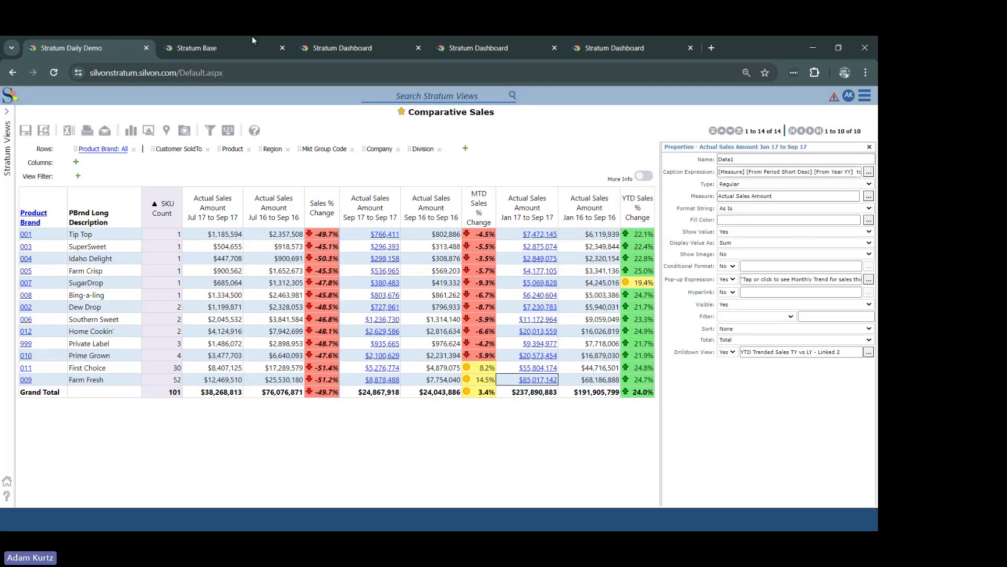
Step: Open the Customer Sales Analysis dashboard and inspect the state map's year-to-date sales details for Colorado, Arizona and Washington
{"action": "left_click", "coordinate": [193, 46]}
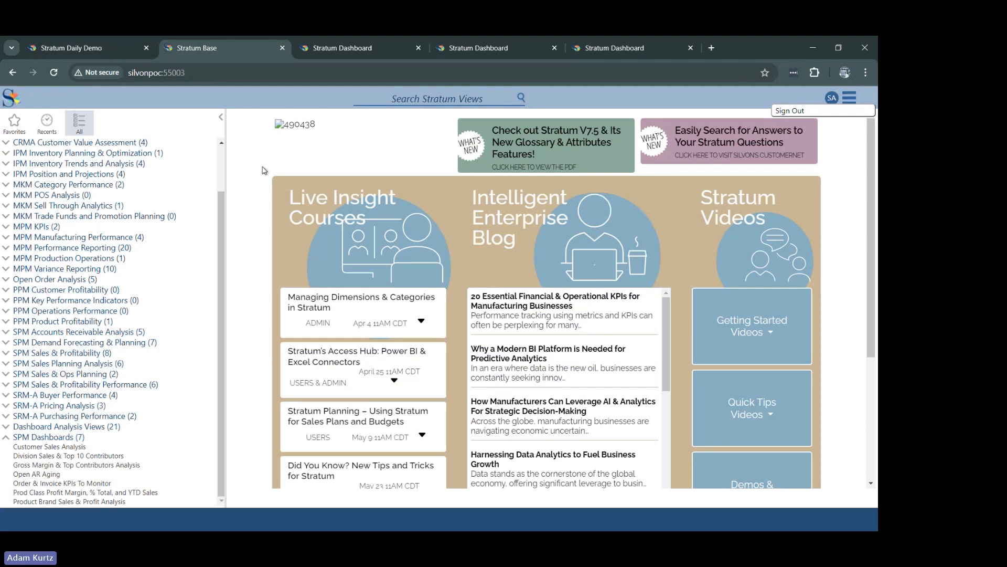
{"action": "left_click", "coordinate": [350, 54]}
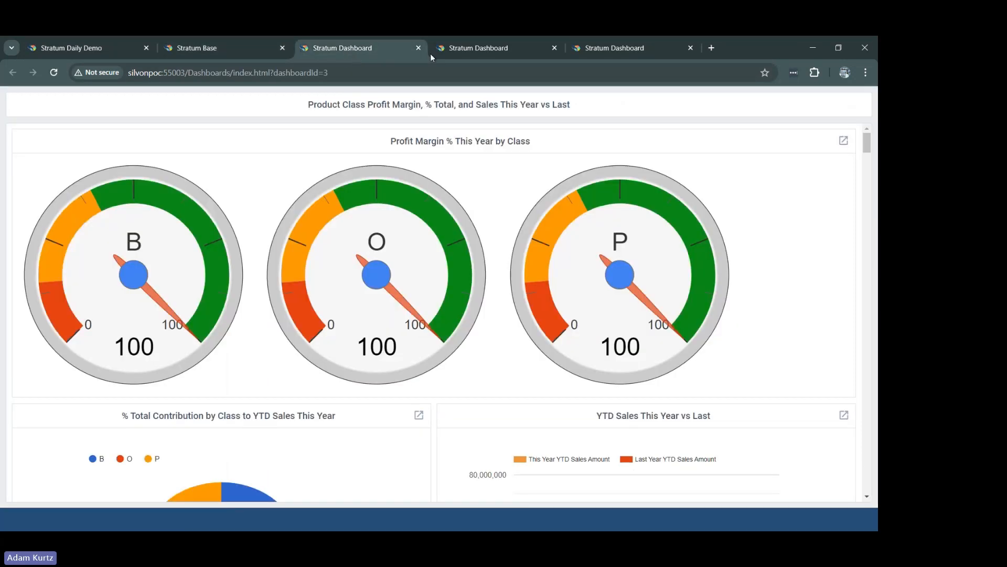
{"action": "left_click", "coordinate": [525, 52]}
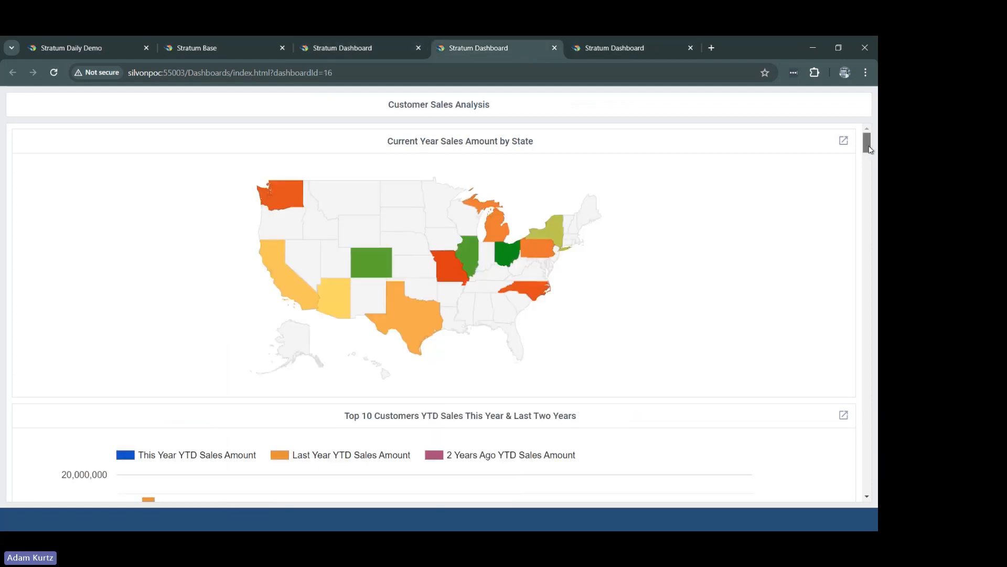
{"action": "left_click_drag", "start_coordinate": [867, 147], "coordinate": [867, 141]}
{"action": "mouse_move", "coordinate": [424, 313]}
{"action": "mouse_move", "coordinate": [377, 260]}
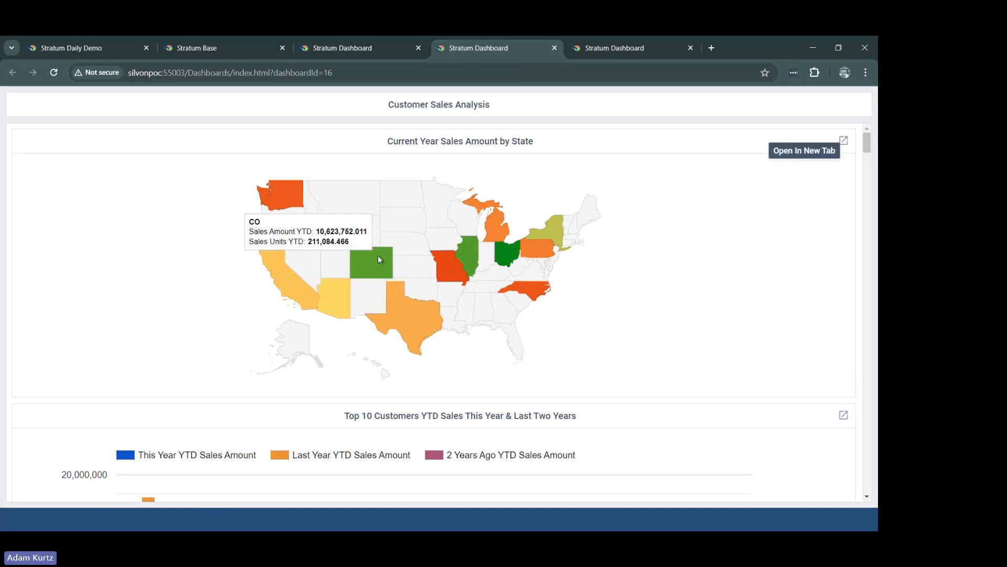
{"action": "mouse_move", "coordinate": [334, 299]}
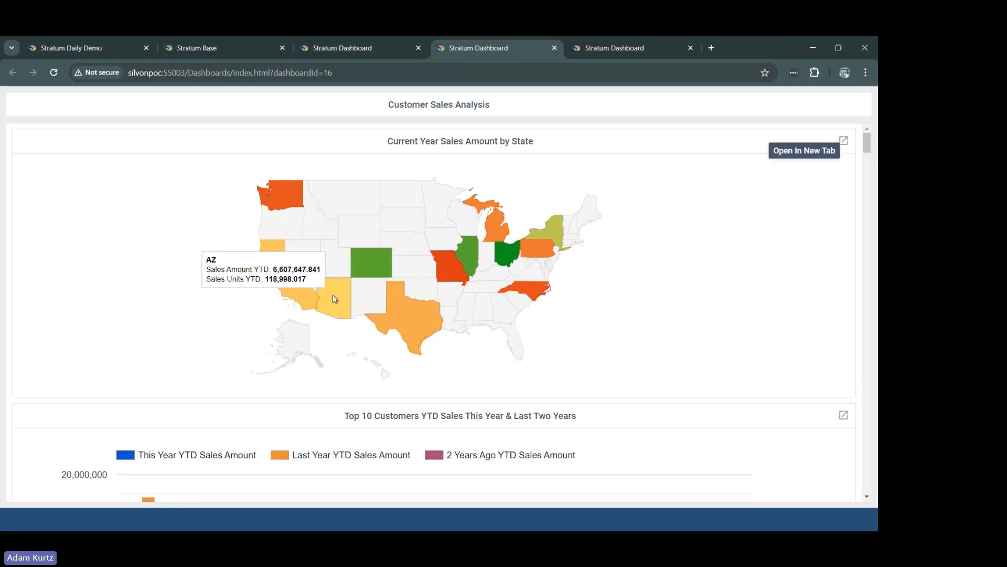
{"action": "mouse_move", "coordinate": [282, 203]}
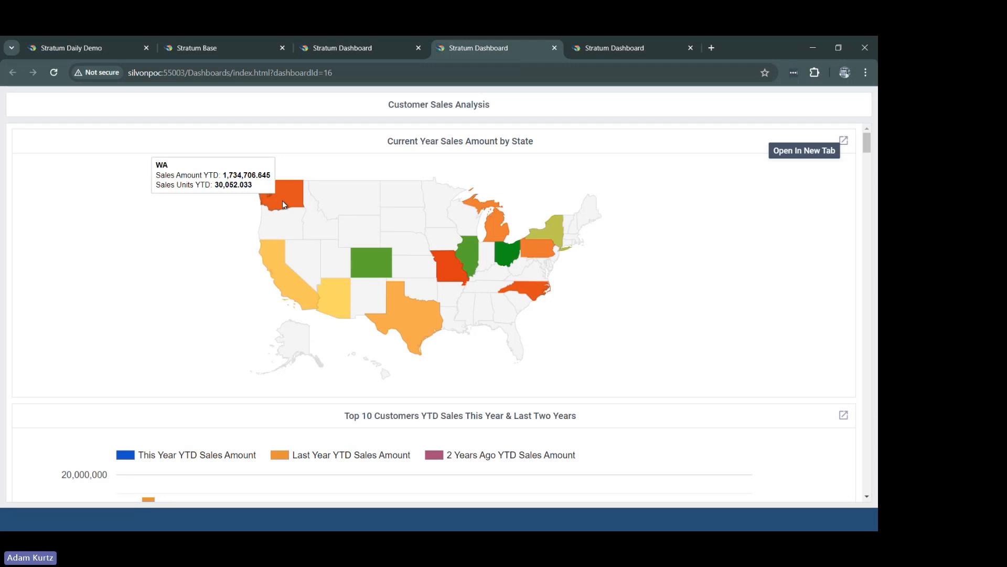
Step: Open the view behind the Current Year Sales Amount by State map and drill through customers to Prestwick Brothers' product brands
{"action": "left_click", "coordinate": [844, 146]}
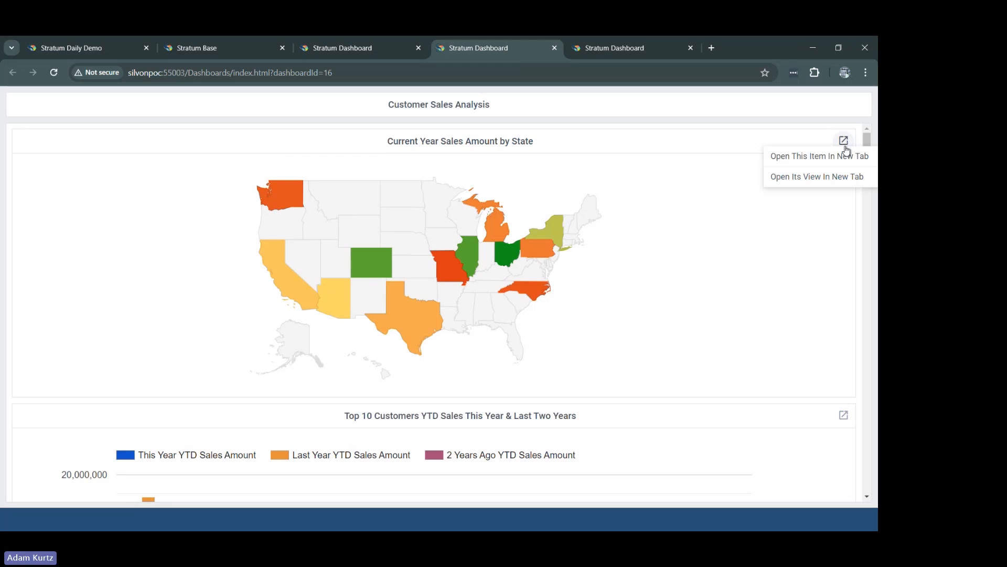
{"action": "left_click", "coordinate": [827, 179]}
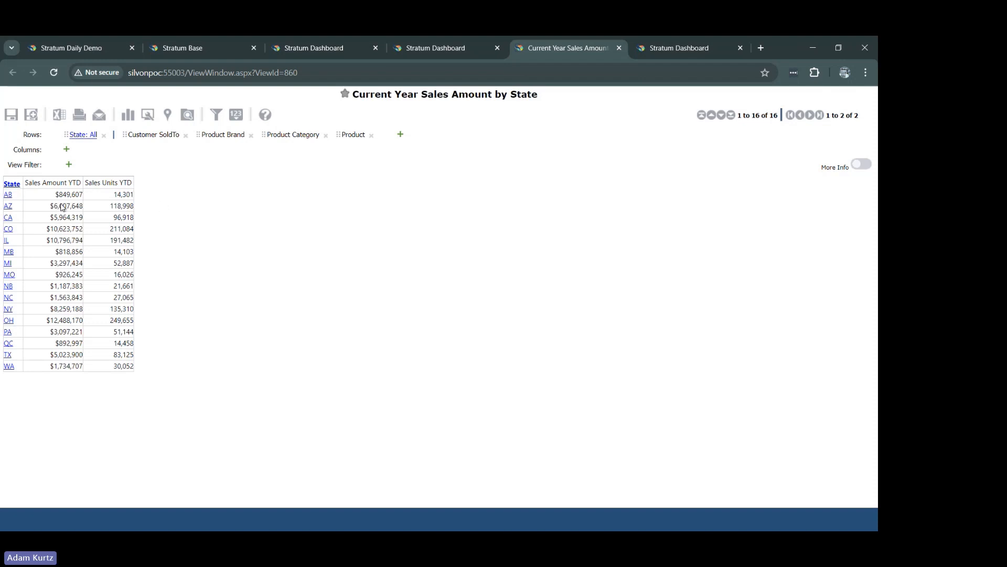
{"action": "left_click", "coordinate": [9, 189]}
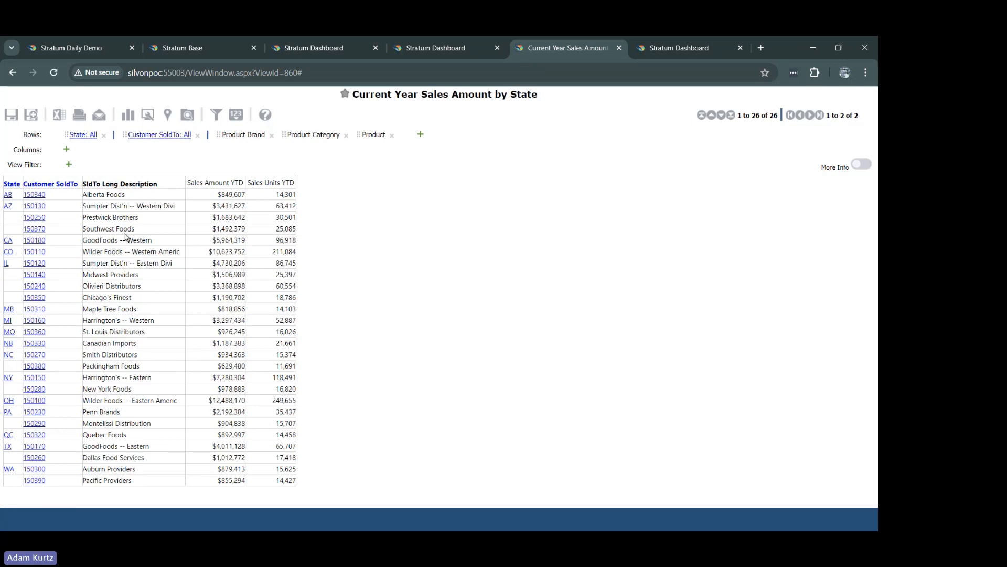
{"action": "left_click", "coordinate": [41, 221]}
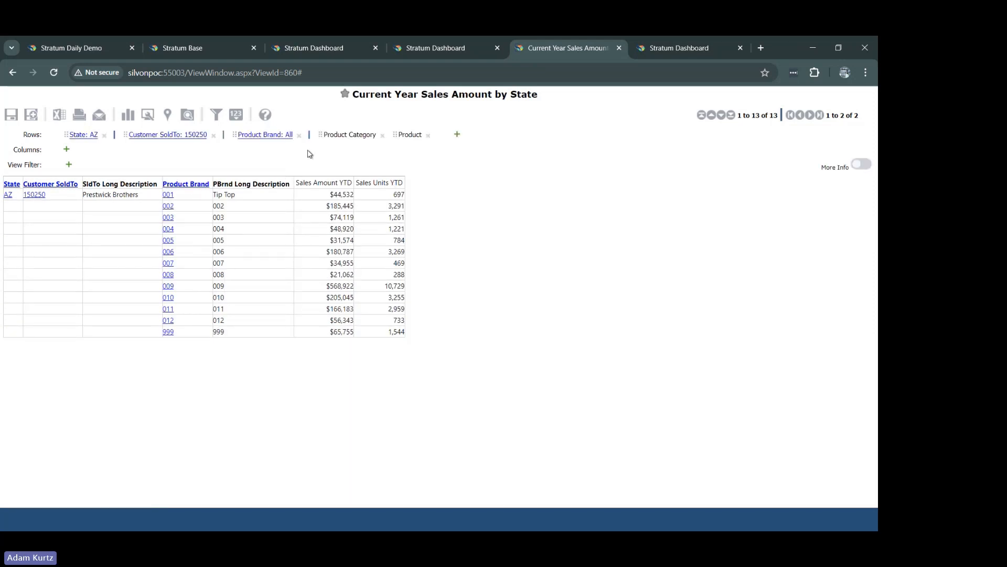
Step: Place Product Category ahead of Product Brand in the rows to list Prestwick Brothers' sales by category, and close the view
{"action": "mouse_move", "coordinate": [339, 134]}
{"action": "left_mouse_down"}
{"action": "mouse_move", "coordinate": [200, 137]}
{"action": "mouse_move", "coordinate": [229, 137]}
{"action": "left_mouse_up"}
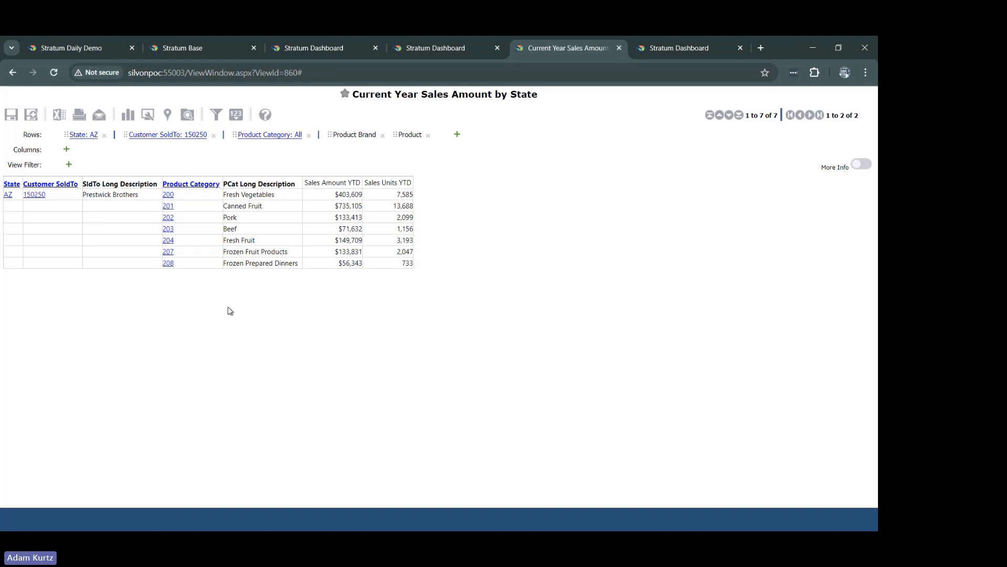
{"action": "left_click", "coordinate": [619, 47]}
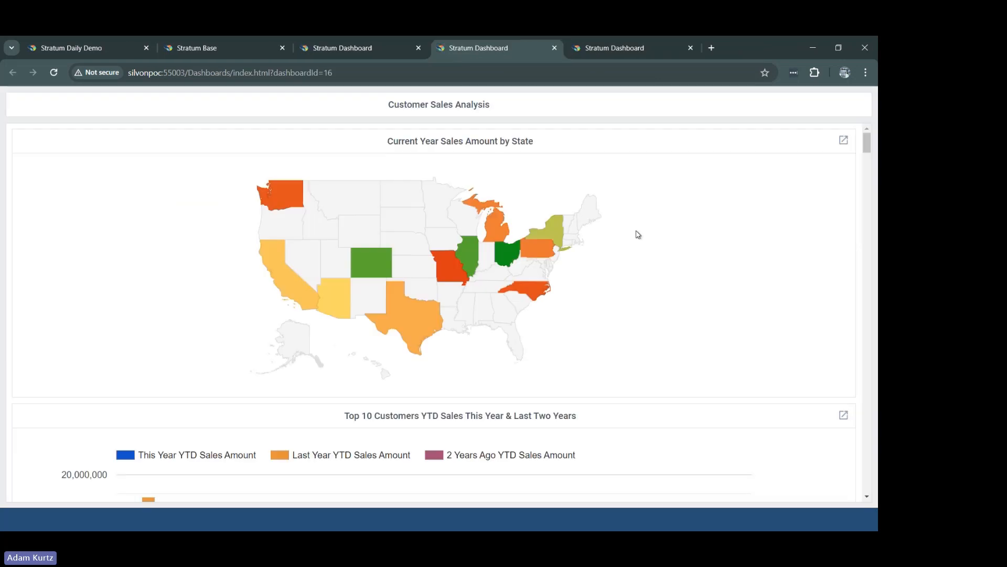
Step: Check the map's options for opening in a new tab and review the dashboard's top-customer and greatest sales decrease and increase charts
{"action": "mouse_move", "coordinate": [555, 234]}
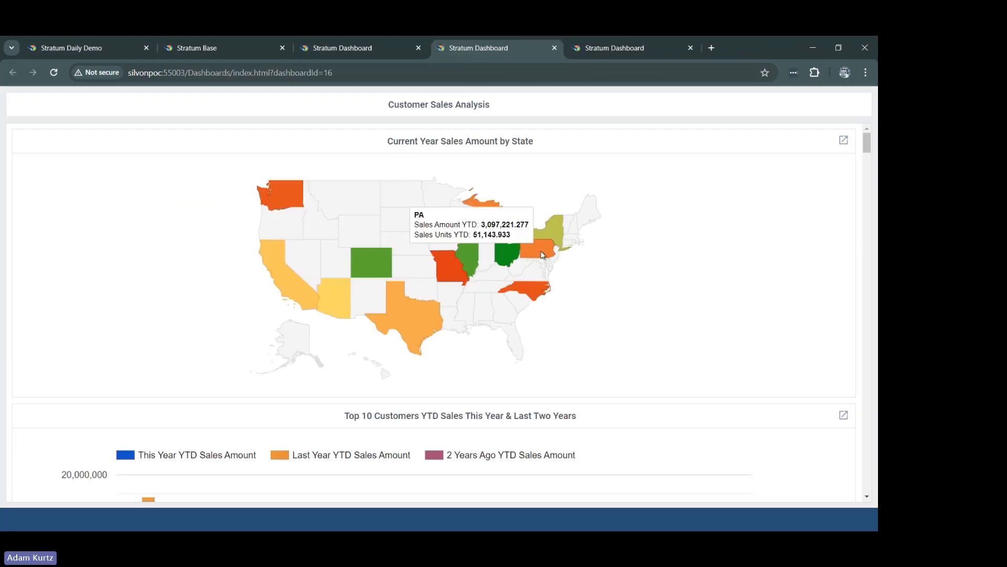
{"action": "left_click", "coordinate": [842, 147]}
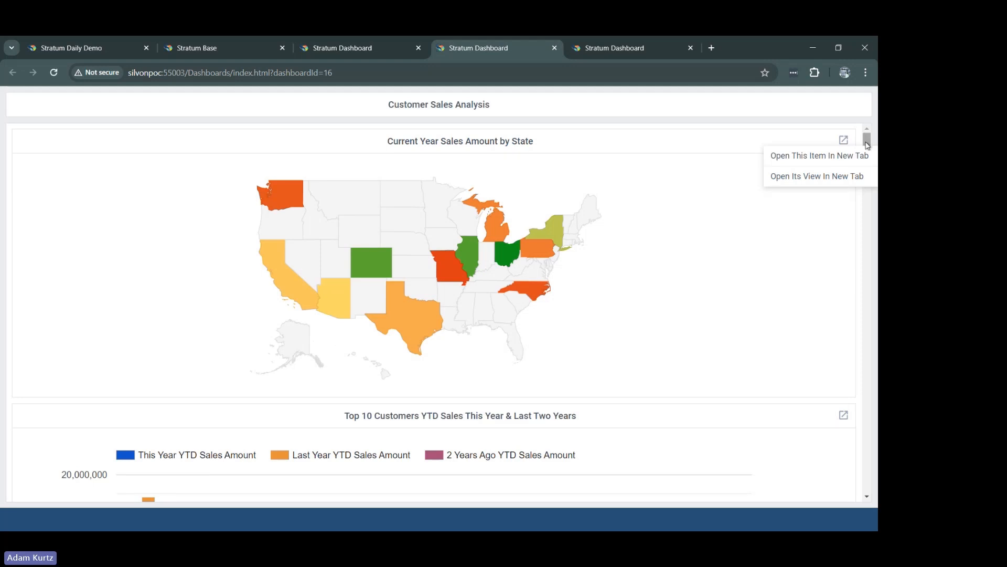
{"action": "left_click_drag", "start_coordinate": [867, 145], "coordinate": [865, 169]}
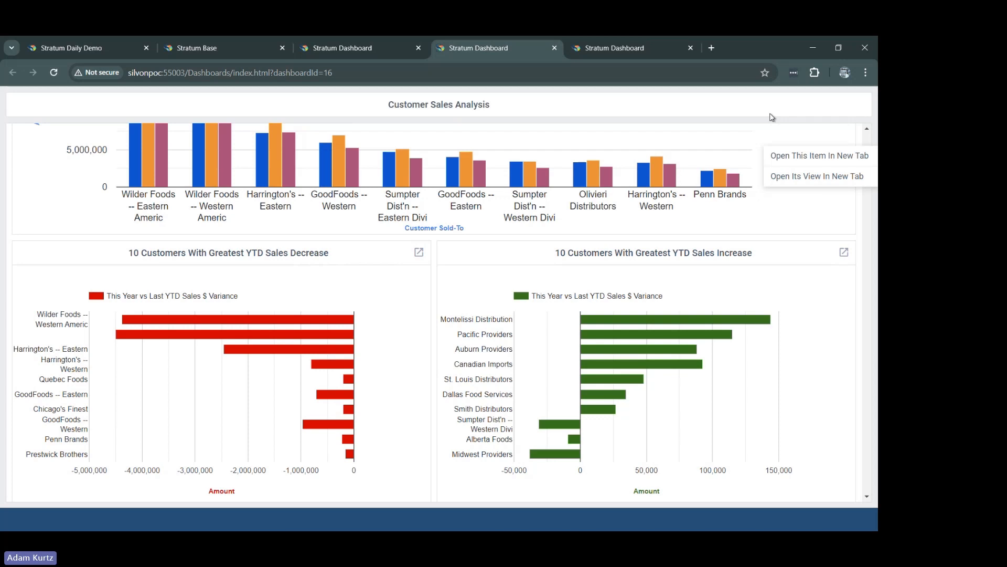
Step: Switch to the dashboard administration page and look over the Product Class Profit Margin, % Total, and Sales This Year vs Last dashboard
{"action": "left_click", "coordinate": [668, 53]}
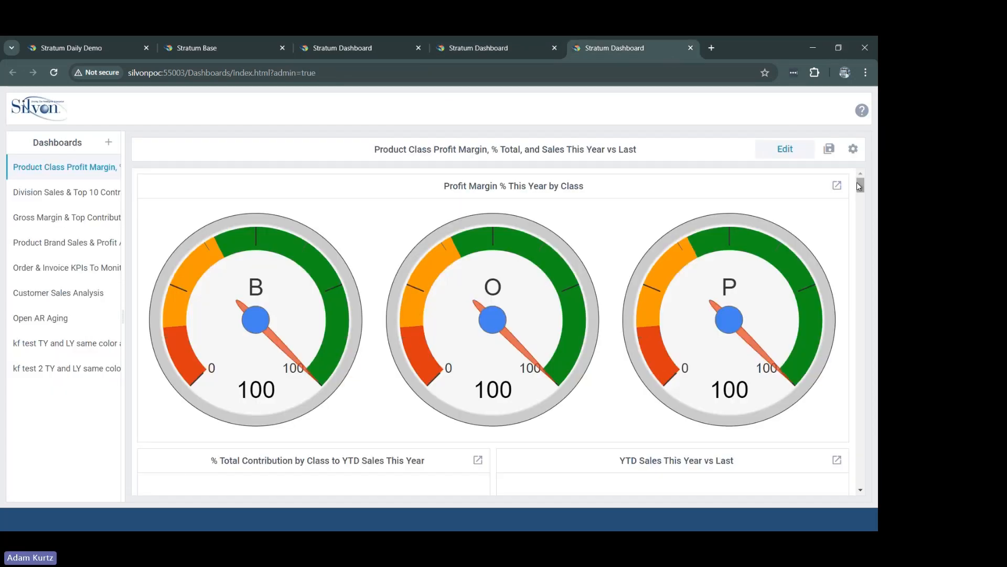
{"action": "left_click_drag", "start_coordinate": [858, 181], "coordinate": [855, 182]}
{"action": "left_click_drag", "start_coordinate": [862, 187], "coordinate": [858, 179]}
{"action": "left_click_drag", "start_coordinate": [862, 189], "coordinate": [861, 193]}
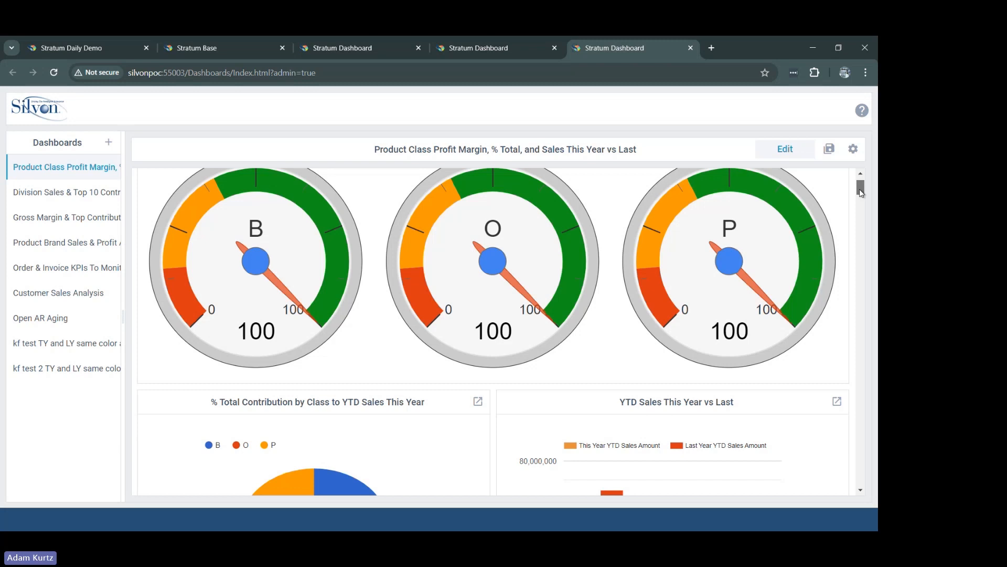
{"action": "left_click_drag", "start_coordinate": [861, 192], "coordinate": [850, 174]}
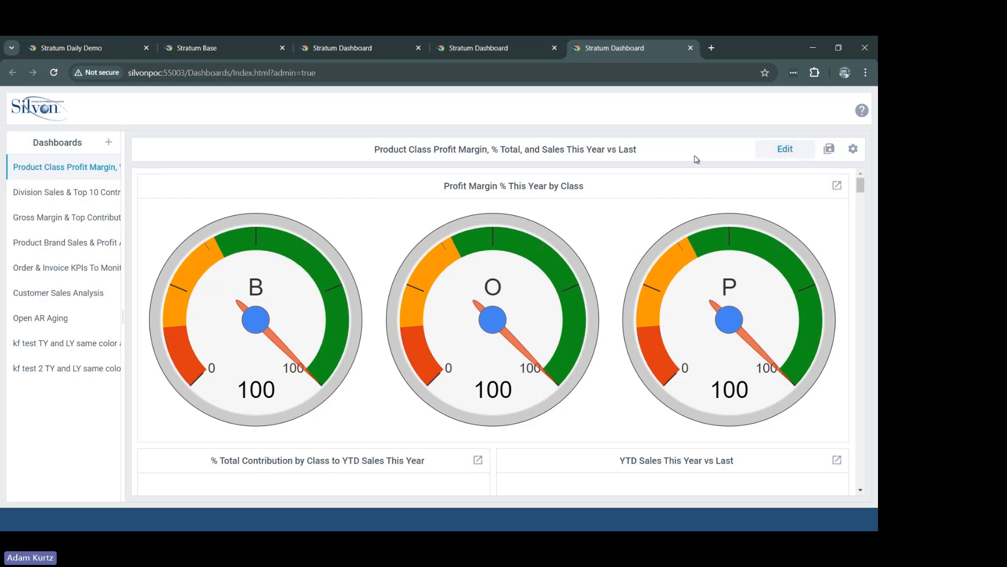
Step: Start editing the dashboard and open the customization settings of the Profit Margin % This Year by Class gauge chart
{"action": "left_click", "coordinate": [785, 151]}
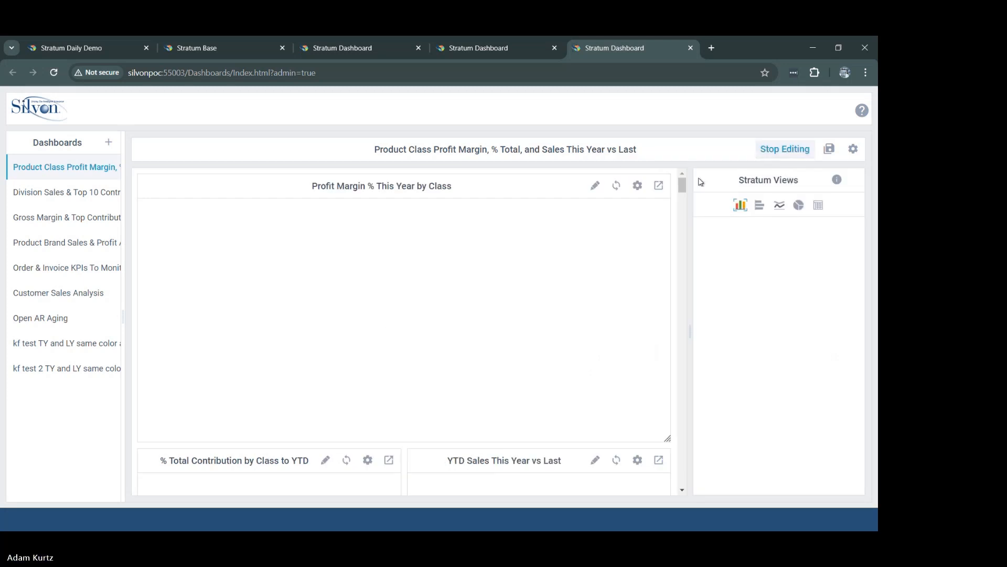
{"action": "left_click", "coordinate": [596, 186]}
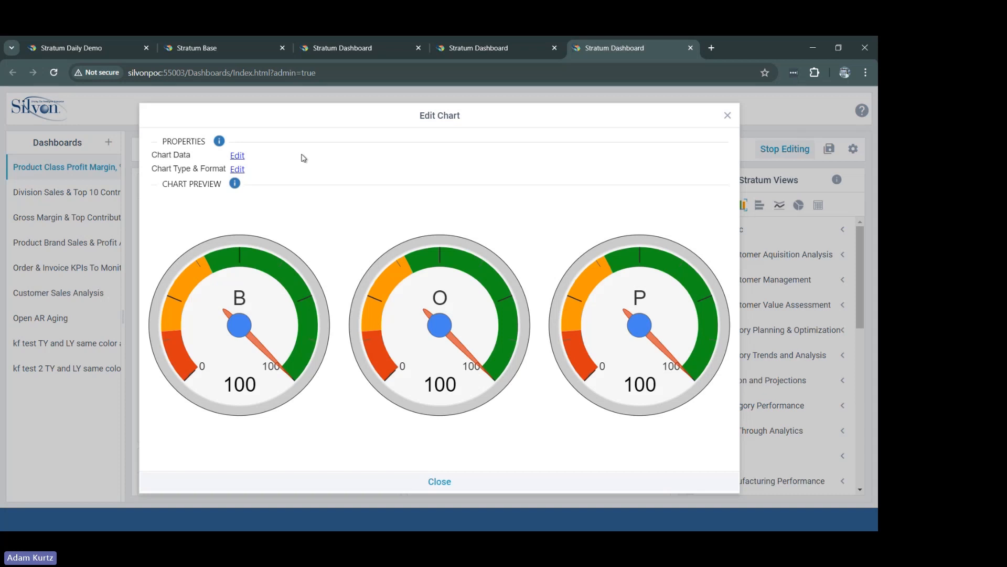
{"action": "left_click", "coordinate": [237, 169]}
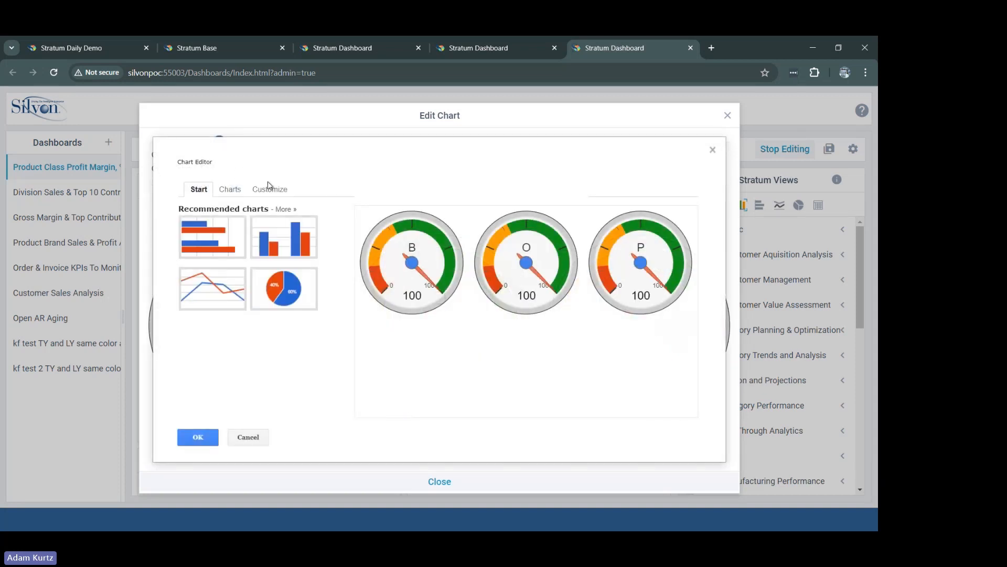
{"action": "left_click", "coordinate": [270, 188]}
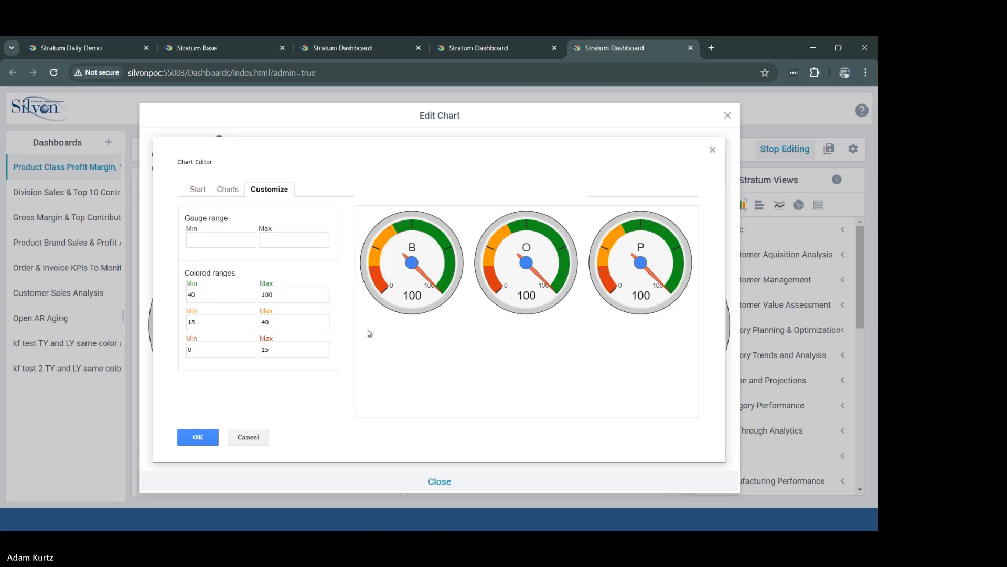
Step: Set the gauge's green range minimum to 60 and its orange range maximum to 60
{"action": "left_click", "coordinate": [205, 299]}
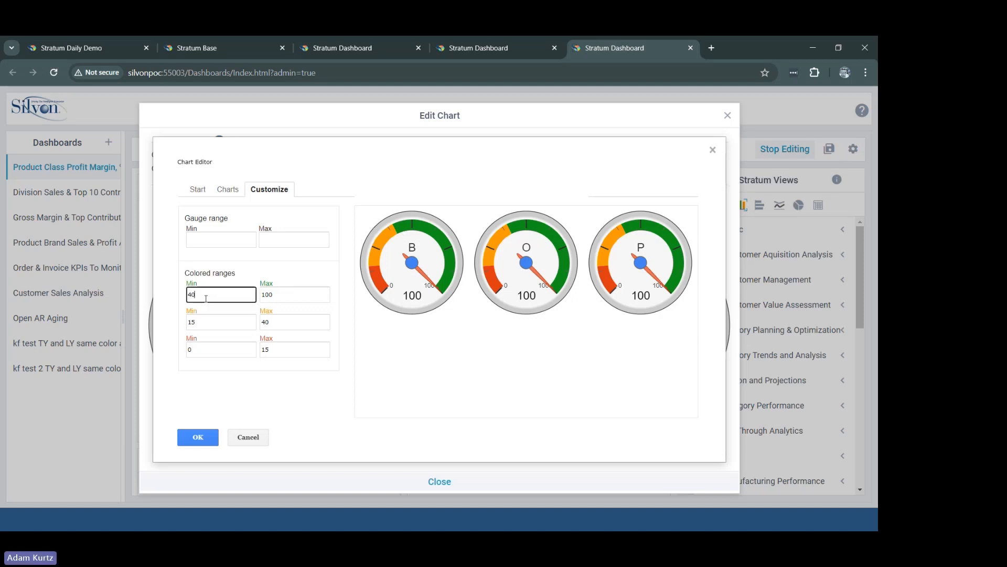
{"action": "key", "text": "BackSpace"}
{"action": "key", "text": "BackSpace"}
{"action": "type", "text": "60"}
{"action": "left_click", "coordinate": [288, 319]}
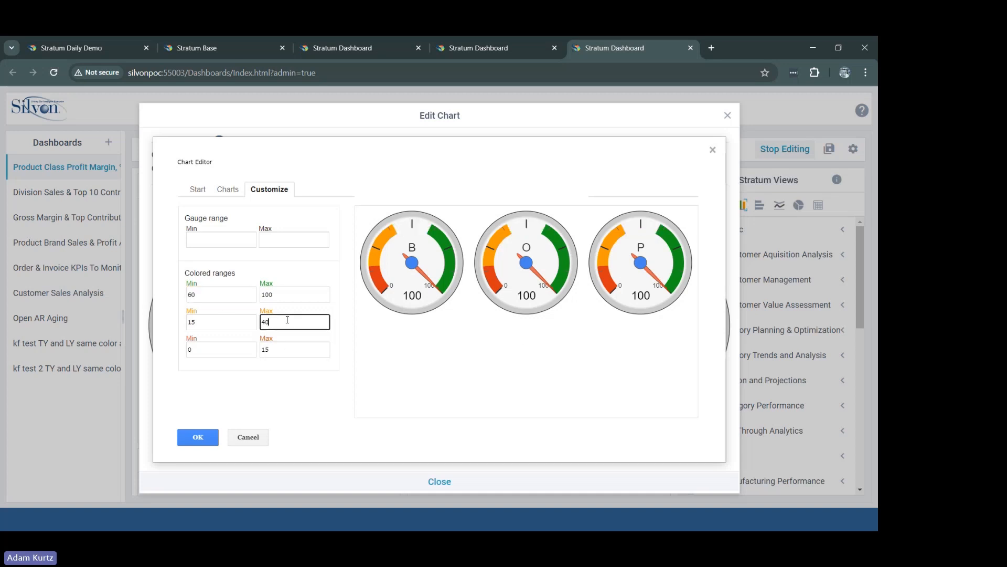
{"action": "key", "text": "BackSpace"}
{"action": "type", "text": "60"}
{"action": "key", "text": "Tab"}
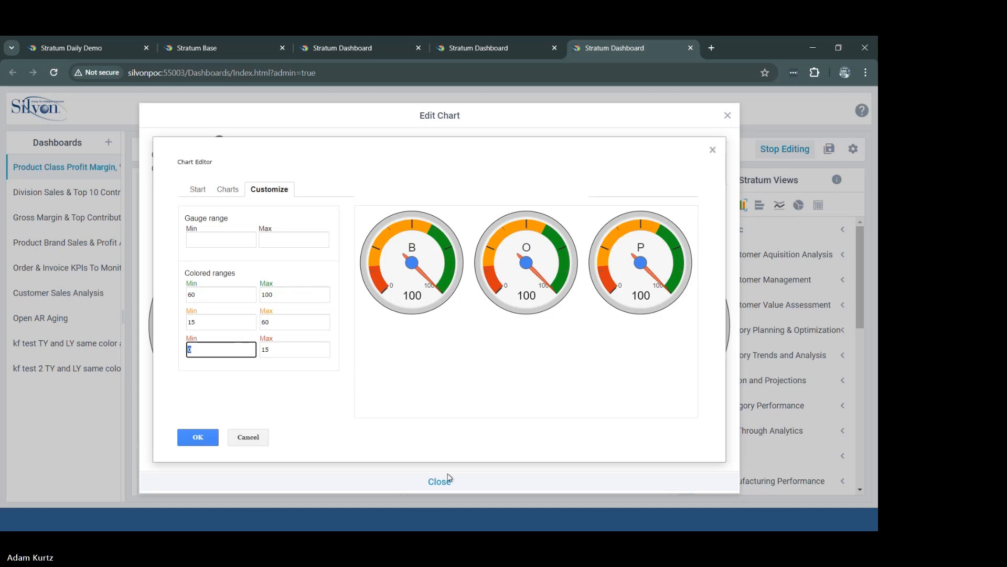
Step: Browse the available chart types from Line through Trend, and close the chart editor without applying changes
{"action": "left_click", "coordinate": [231, 190]}
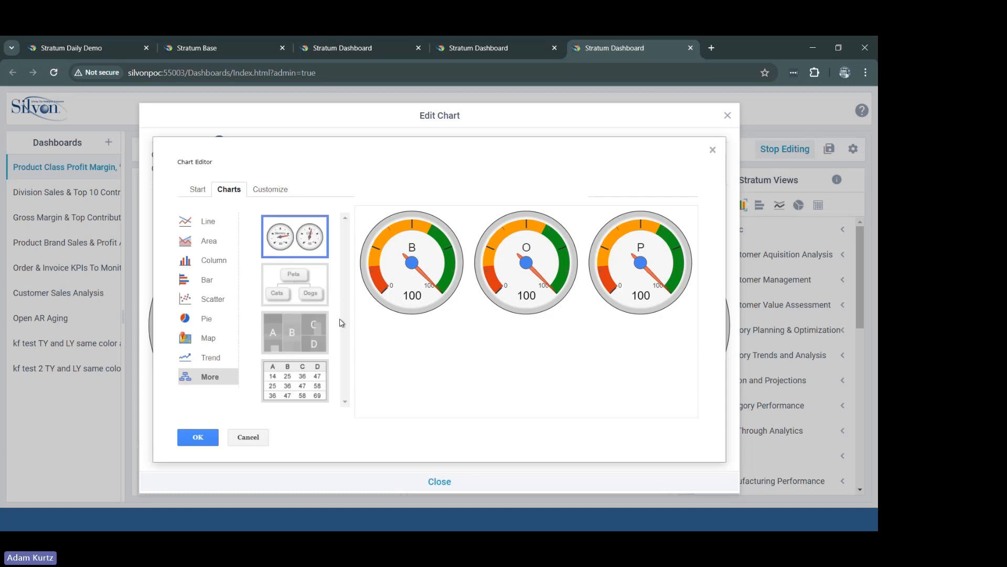
{"action": "left_click", "coordinate": [212, 227]}
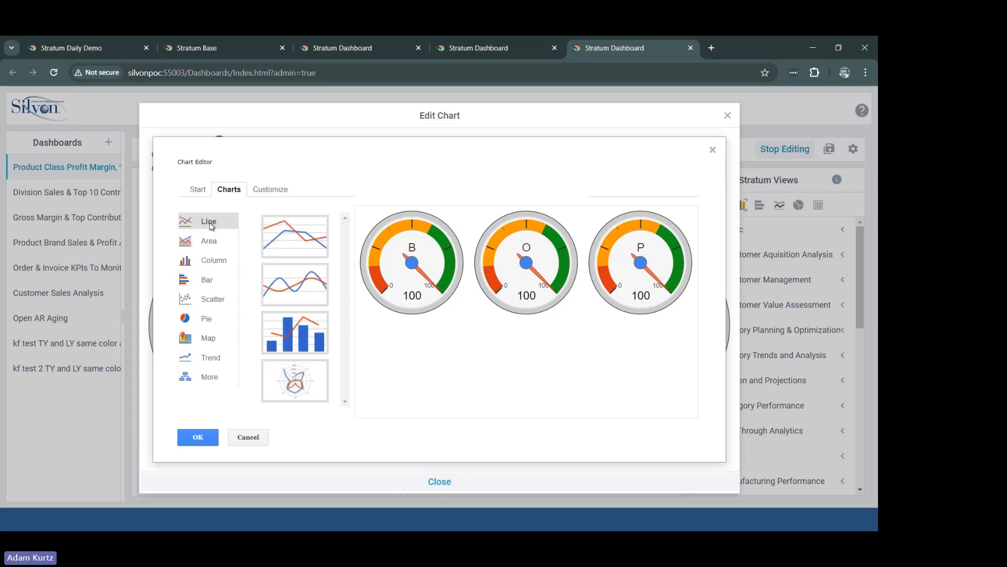
{"action": "left_click", "coordinate": [211, 244]}
{"action": "left_click", "coordinate": [211, 262]}
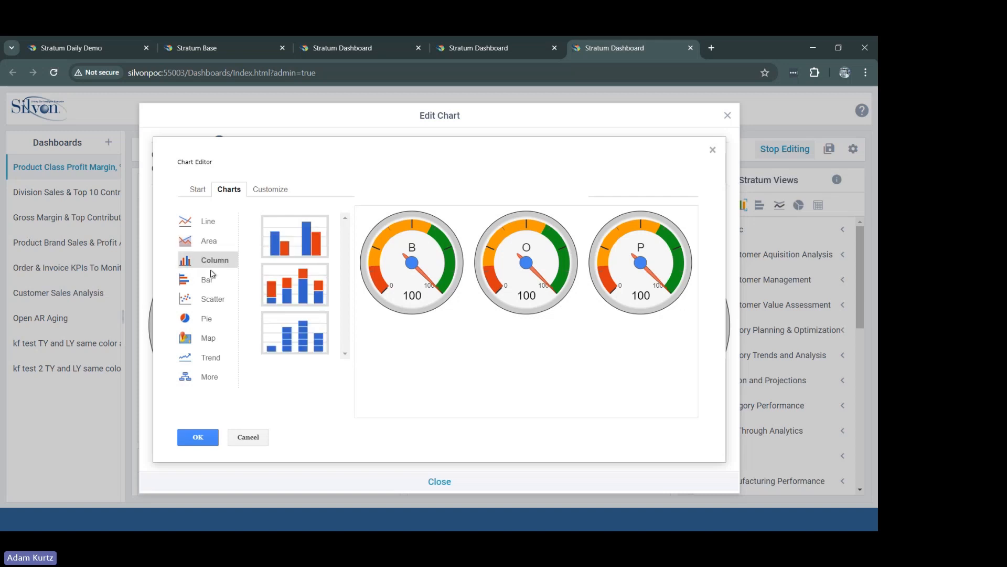
{"action": "left_click", "coordinate": [211, 278]}
{"action": "left_click", "coordinate": [213, 298]}
{"action": "left_click", "coordinate": [214, 320]}
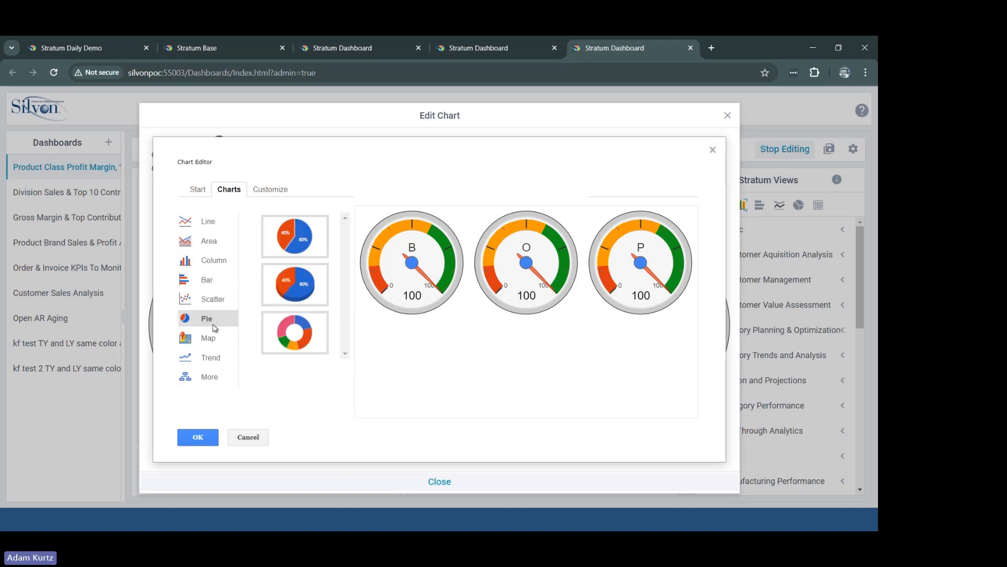
{"action": "left_click", "coordinate": [213, 338]}
{"action": "left_click", "coordinate": [213, 359]}
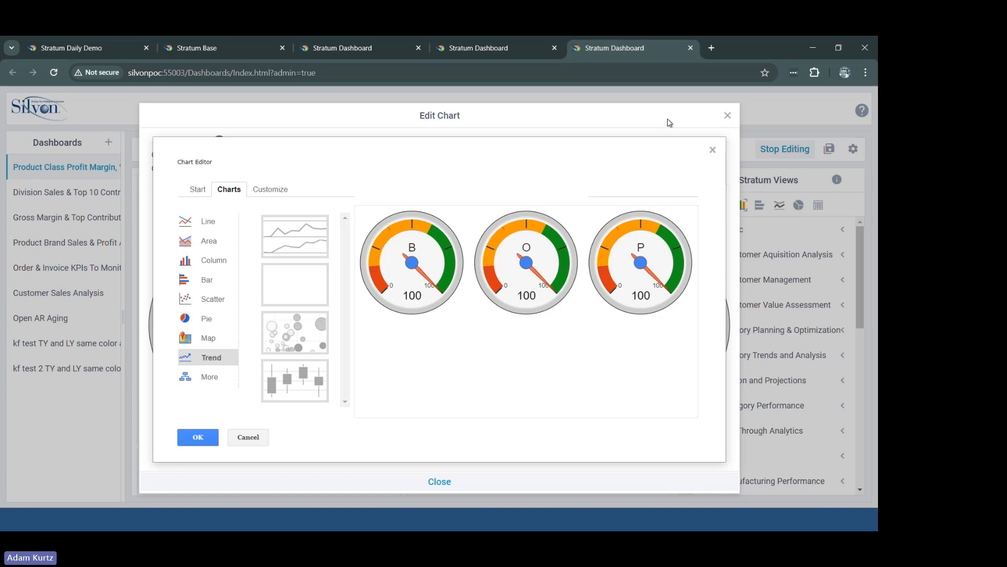
{"action": "left_click", "coordinate": [728, 116]}
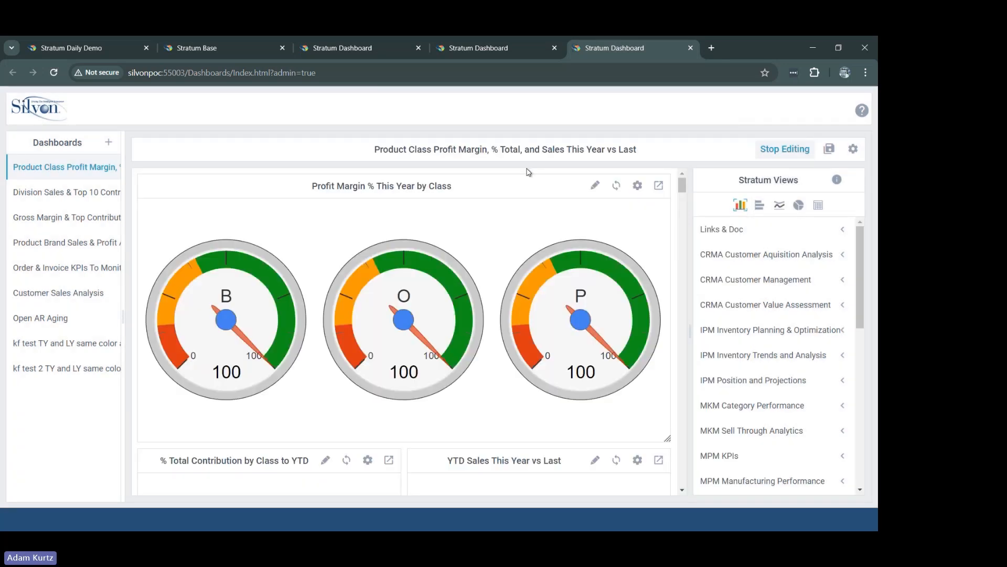
Step: Return to Stratum Base and open the dashboard management page
{"action": "left_click", "coordinate": [244, 46]}
{"action": "left_click", "coordinate": [851, 102]}
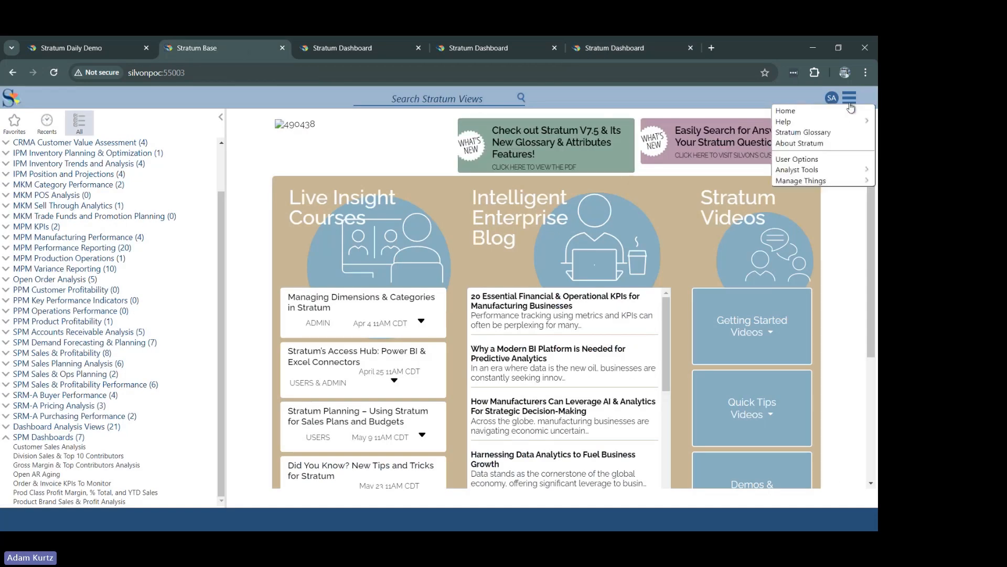
{"action": "left_click", "coordinate": [850, 102]}
{"action": "left_click", "coordinate": [849, 102]}
{"action": "left_click", "coordinate": [849, 103]}
{"action": "left_click", "coordinate": [848, 102]}
{"action": "mouse_move", "coordinate": [822, 181]}
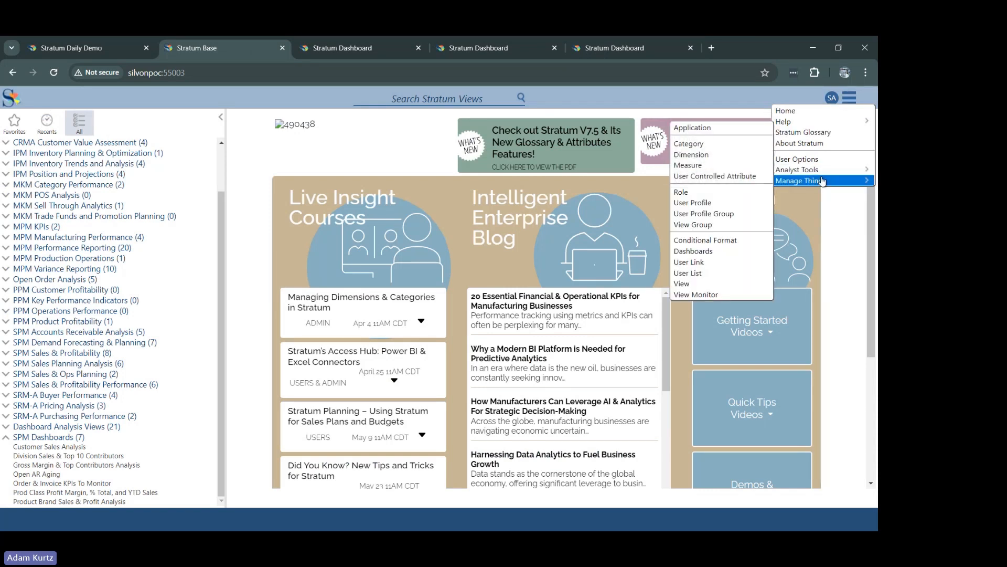
{"action": "left_click", "coordinate": [720, 256]}
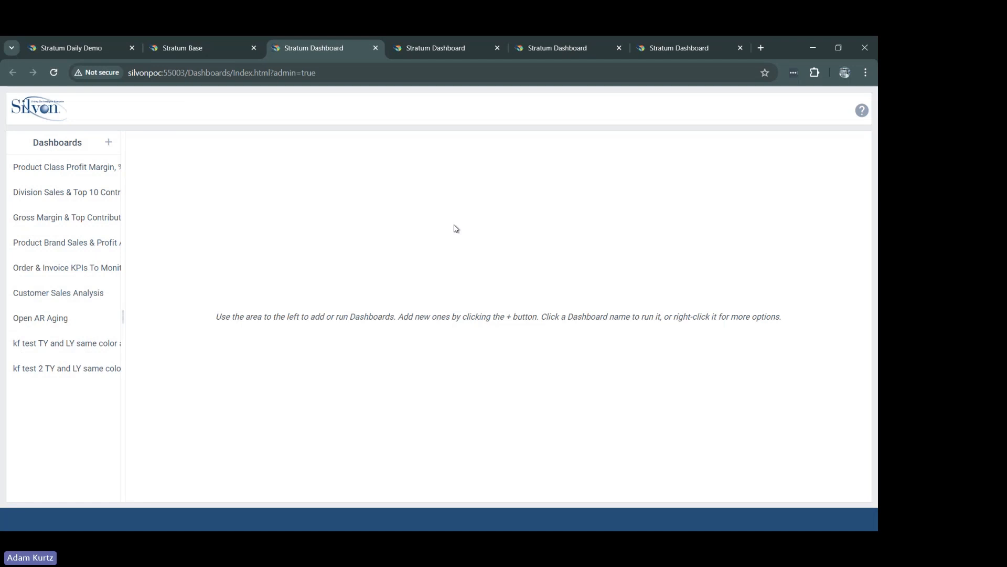
Step: Look through the Product Class Profit Margin, Division Sales & Top 10 Contributors, and Gross Margin & Top Contributors Analysis dashboards
{"action": "left_click", "coordinate": [82, 169]}
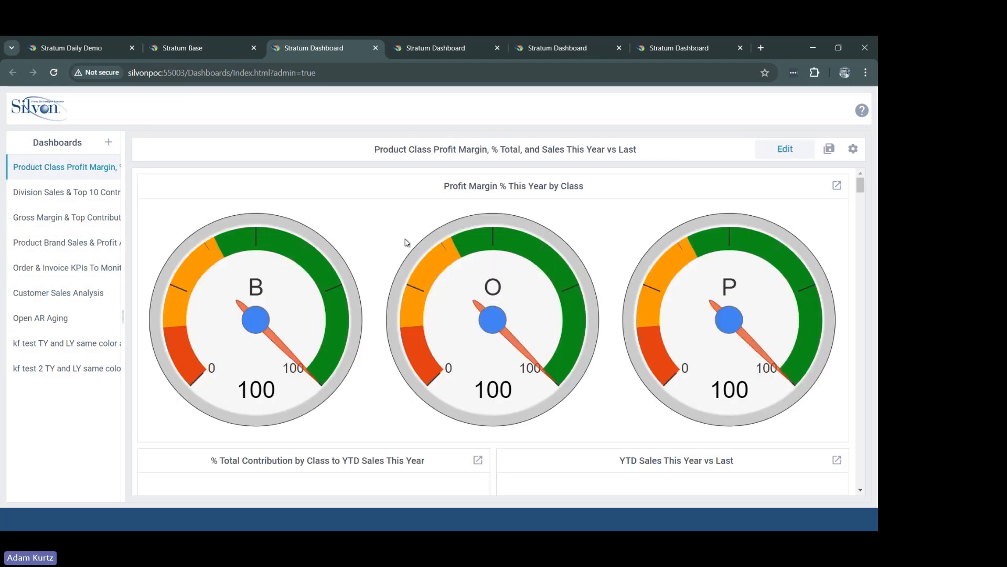
{"action": "left_click", "coordinate": [85, 192]}
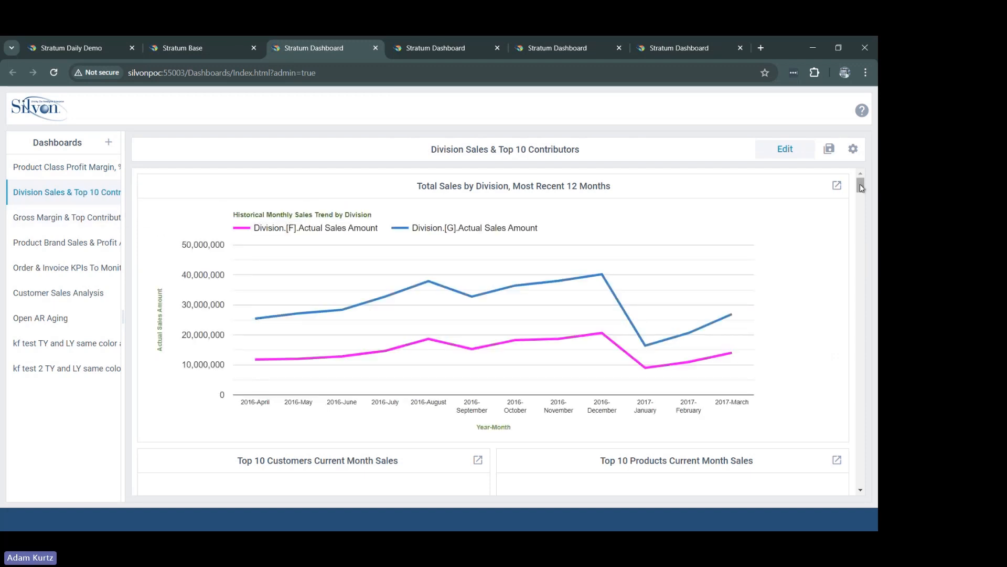
{"action": "mouse_move", "coordinate": [861, 188]}
{"action": "left_mouse_down"}
{"action": "mouse_move", "coordinate": [864, 217]}
{"action": "mouse_move", "coordinate": [866, 204]}
{"action": "left_mouse_up"}
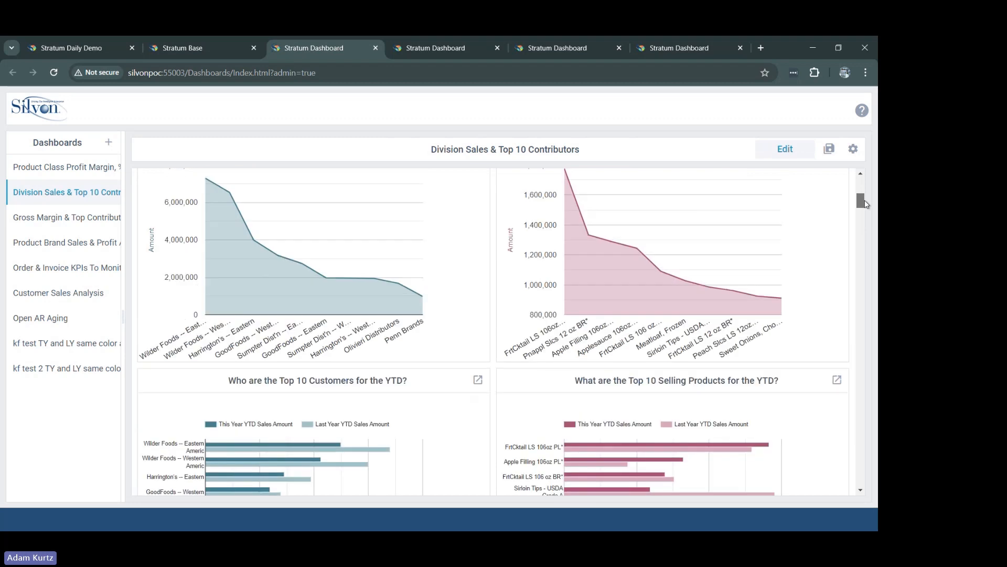
{"action": "left_click", "coordinate": [97, 217]}
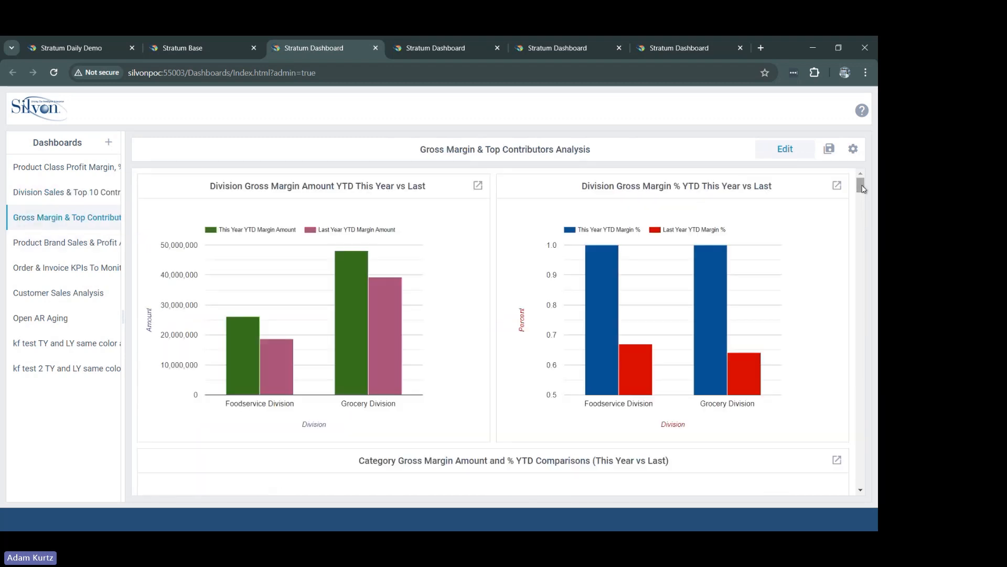
{"action": "mouse_move", "coordinate": [862, 189]}
{"action": "left_mouse_down"}
{"action": "mouse_move", "coordinate": [864, 210]}
{"action": "mouse_move", "coordinate": [860, 170]}
{"action": "left_mouse_up"}
Step: Open the Gross Margin & Top Contributors Analysis dashboard in a new tab and select its web address
{"action": "right_click", "coordinate": [72, 226]}
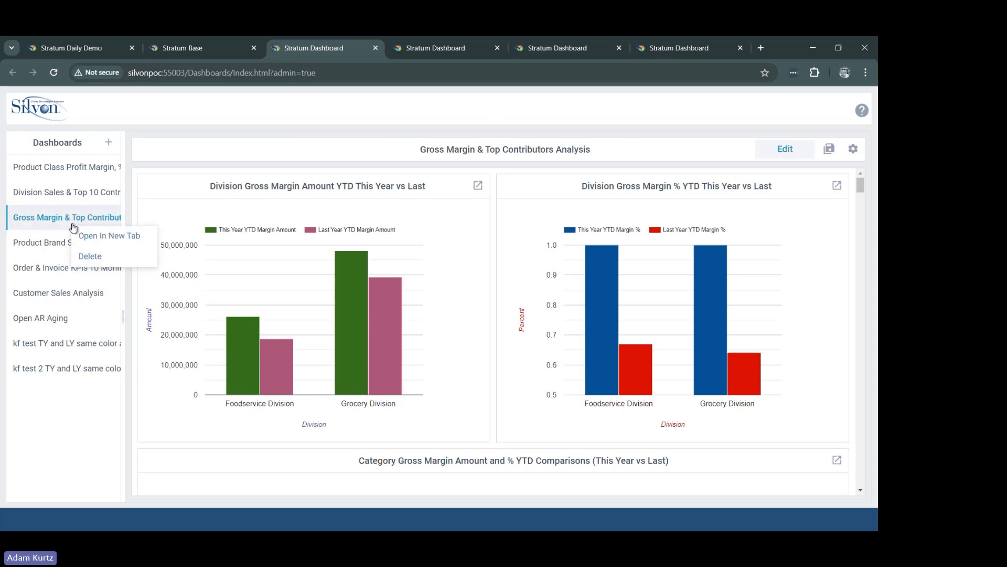
{"action": "left_click", "coordinate": [95, 239]}
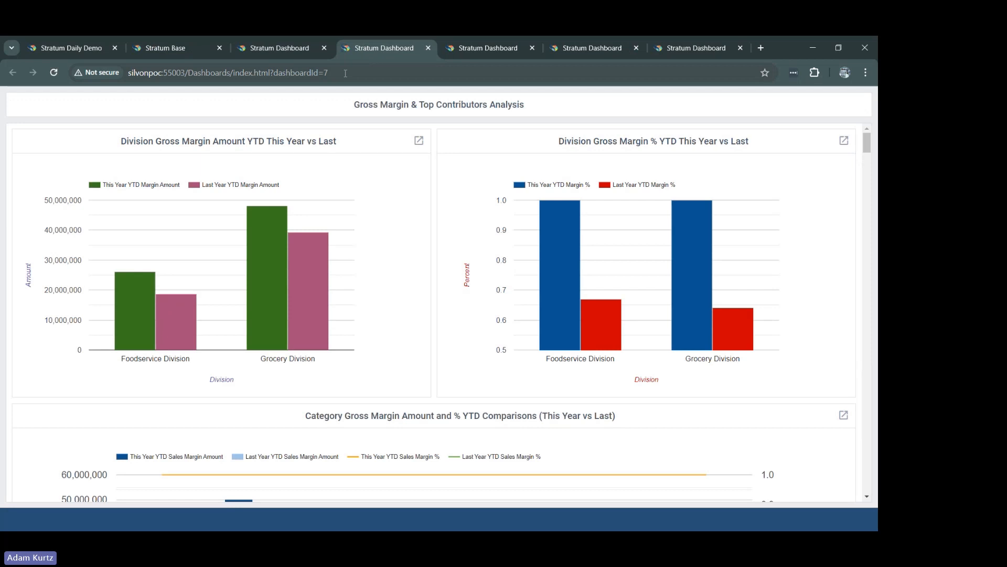
{"action": "left_click", "coordinate": [345, 73]}
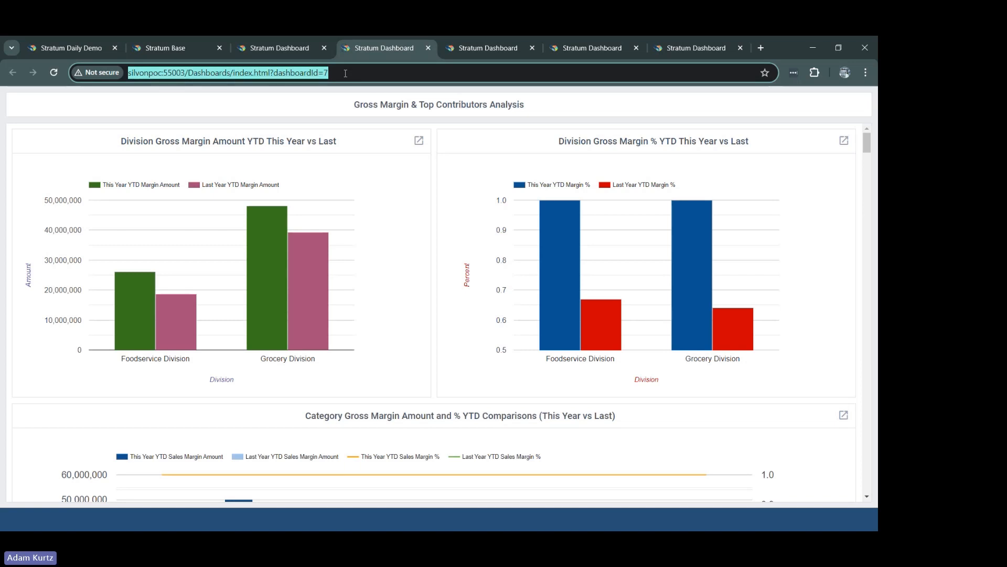
Step: Run the Customer Sales Analysis dashboard from the SPM Dashboards folder in Stratum Base, look over its charts, and close it
{"action": "left_click", "coordinate": [187, 49]}
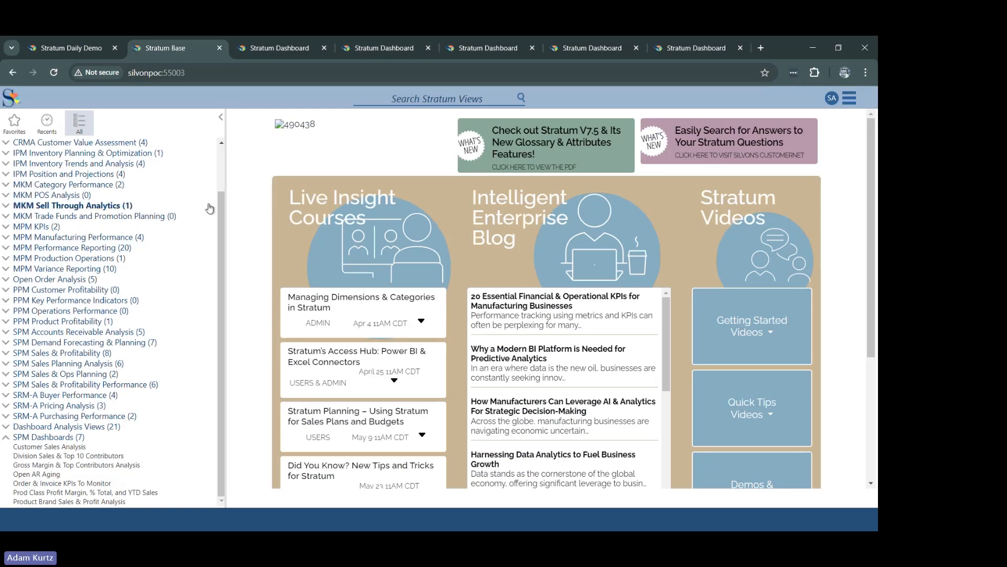
{"action": "left_click", "coordinate": [68, 447]}
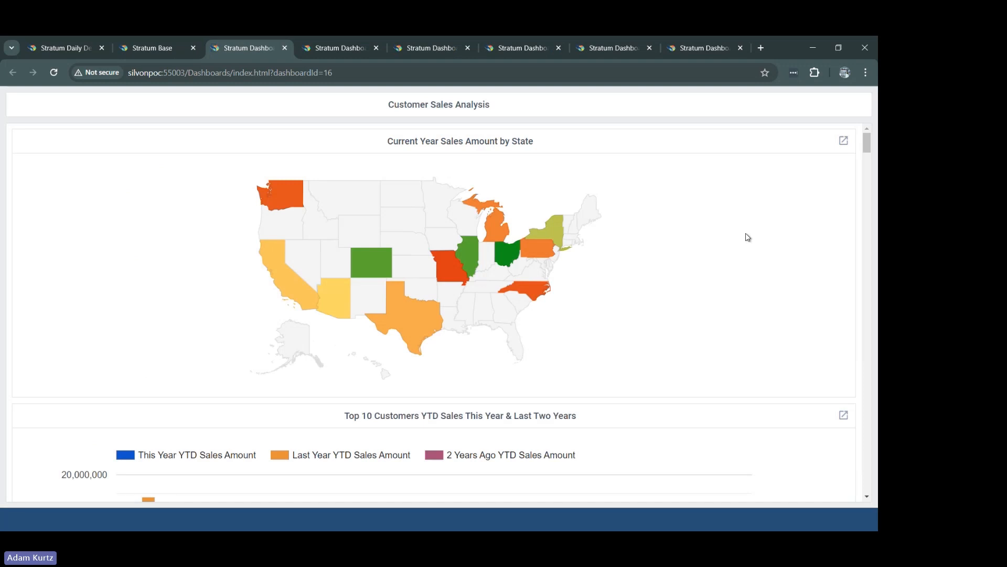
{"action": "mouse_move", "coordinate": [867, 142]}
{"action": "left_mouse_down"}
{"action": "mouse_move", "coordinate": [875, 170]}
{"action": "mouse_move", "coordinate": [871, 137]}
{"action": "left_mouse_up"}
{"action": "left_click", "coordinate": [285, 47]}
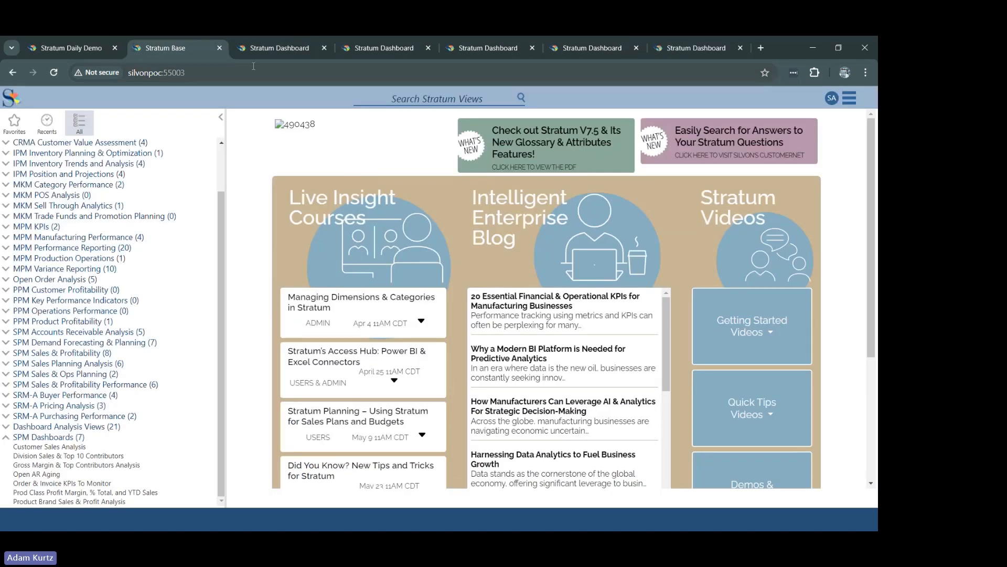
Step: Check the agenda slide for the next topic and return to the dashboard management page
{"action": "left_click", "coordinate": [264, 47]}
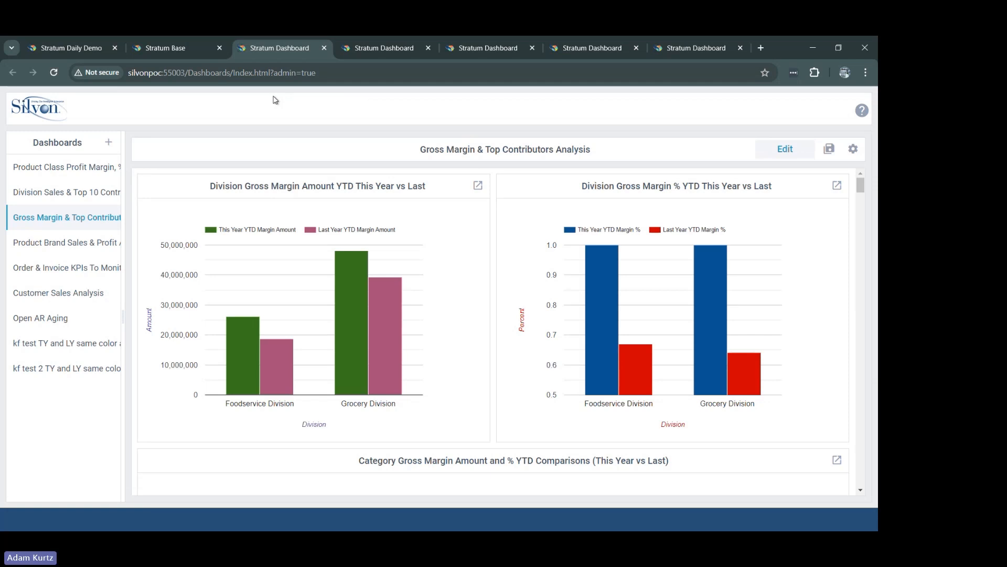
{"action": "key", "text": "alt+Tab"}
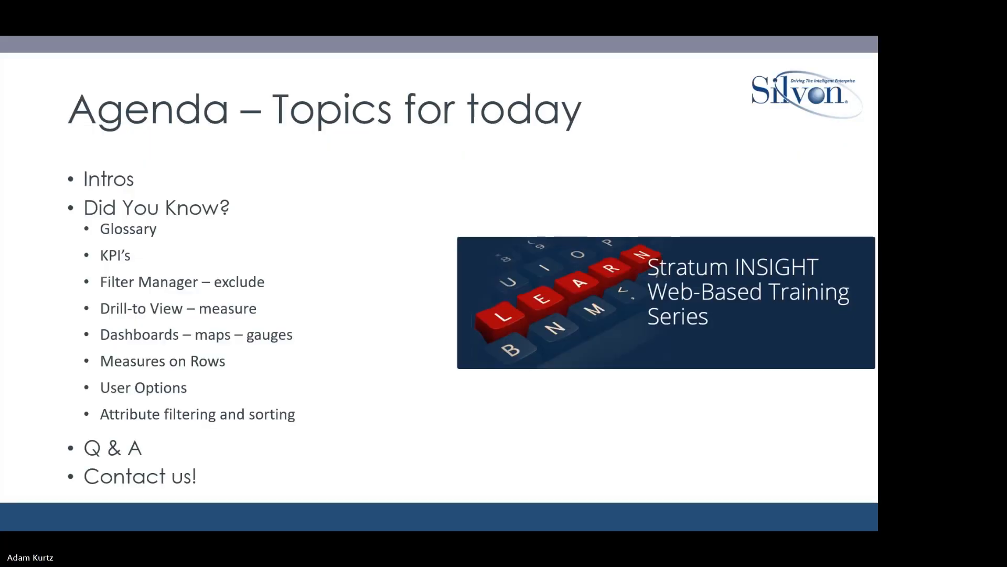
{"action": "key", "text": "alt+Tab"}
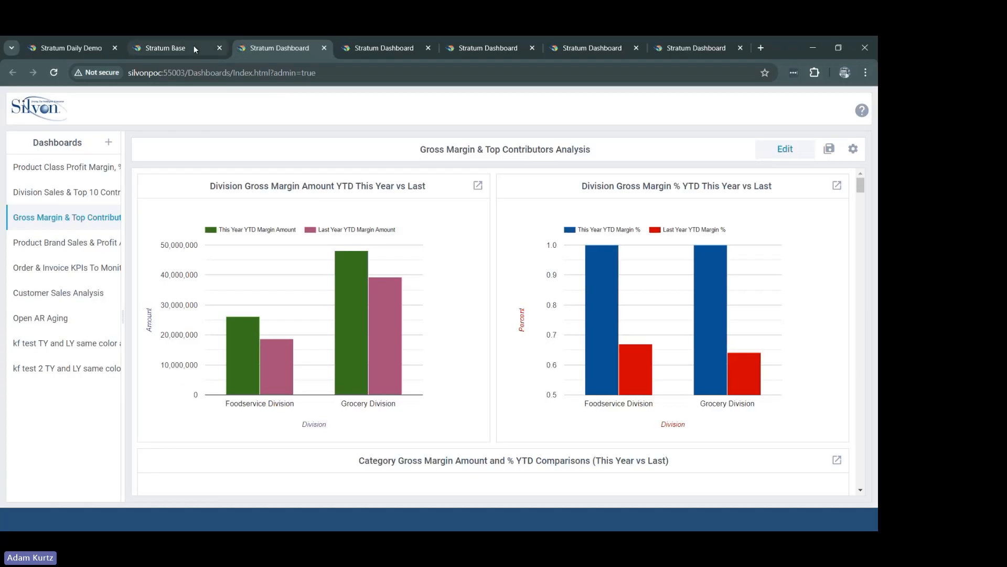
{"action": "left_click", "coordinate": [194, 46]}
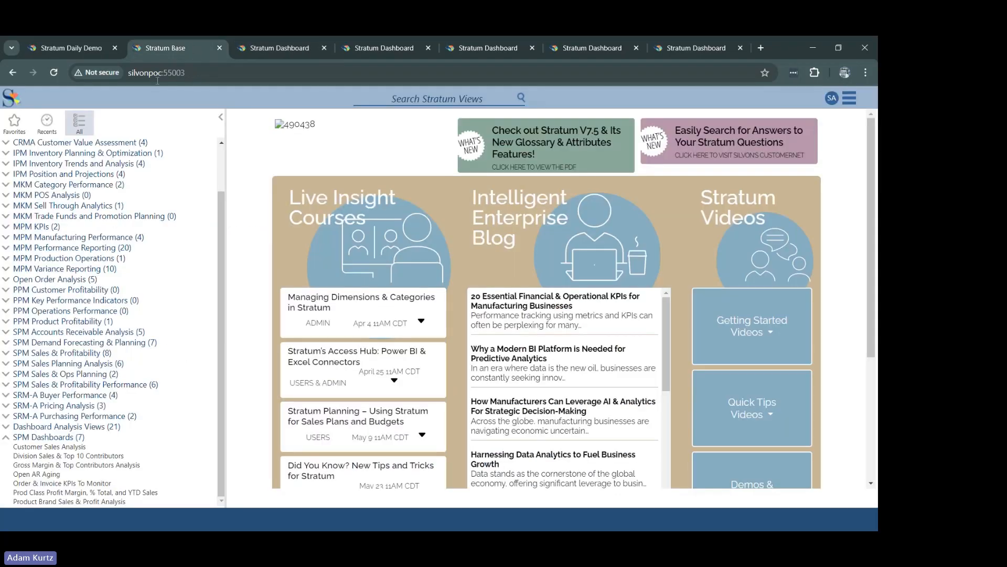
{"action": "left_click", "coordinate": [295, 54]}
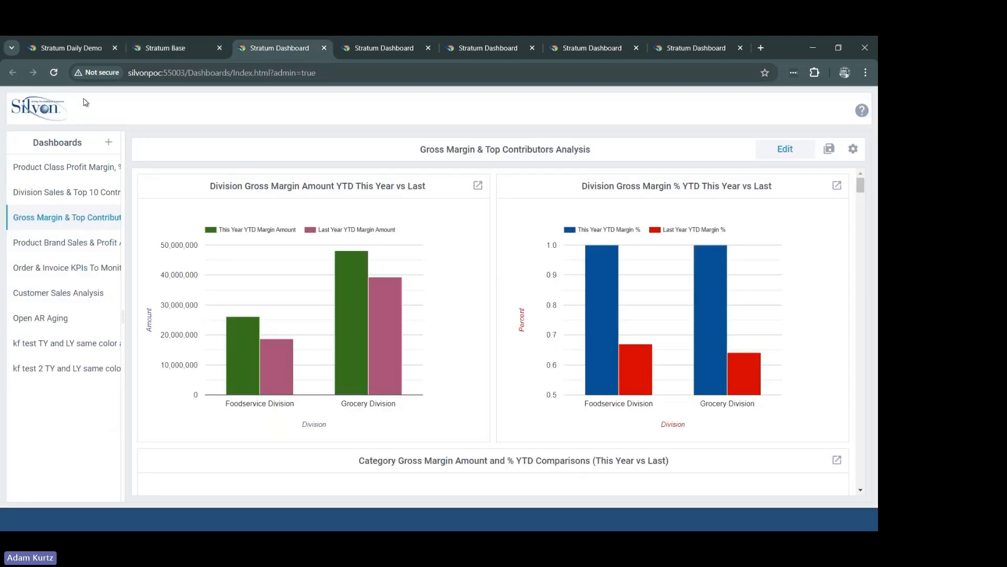
Step: Go to the Comparative Sales view in Stratum Daily Demo and open the Measure Items properties through the View Explorer
{"action": "left_click", "coordinate": [95, 52]}
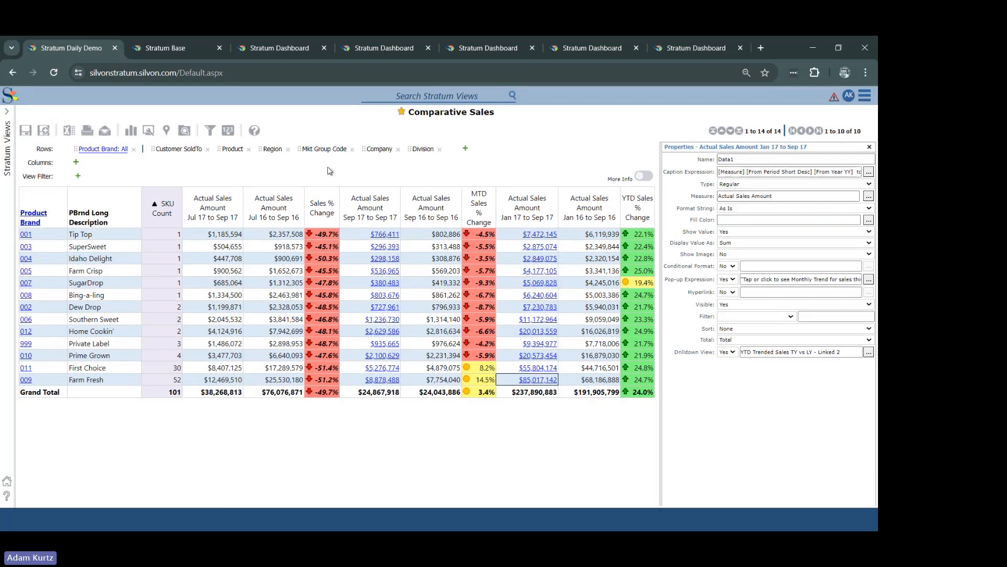
{"action": "left_click", "coordinate": [183, 131]}
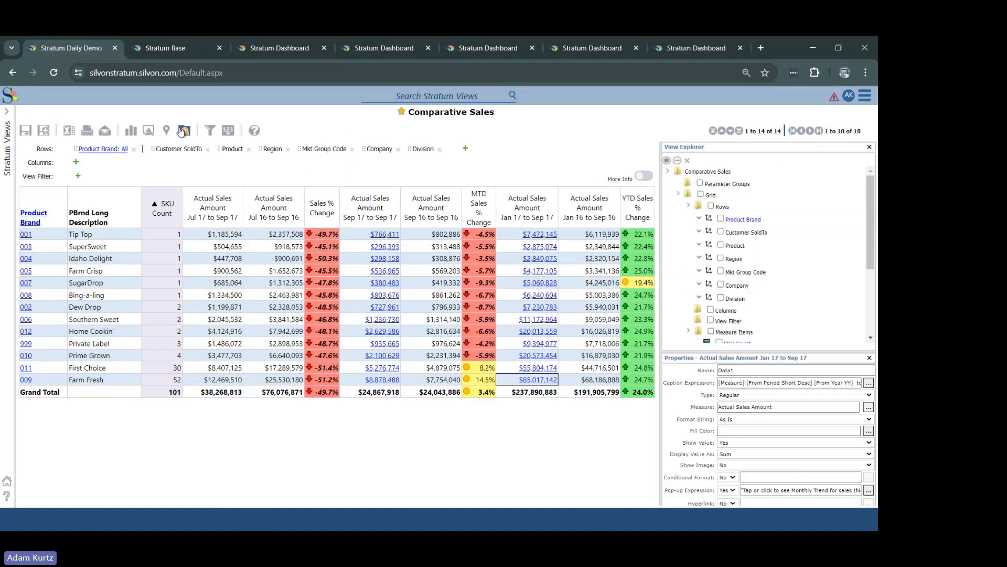
{"action": "scroll", "coordinate": [871, 290], "scroll_direction": "down", "scroll_amount": 3}
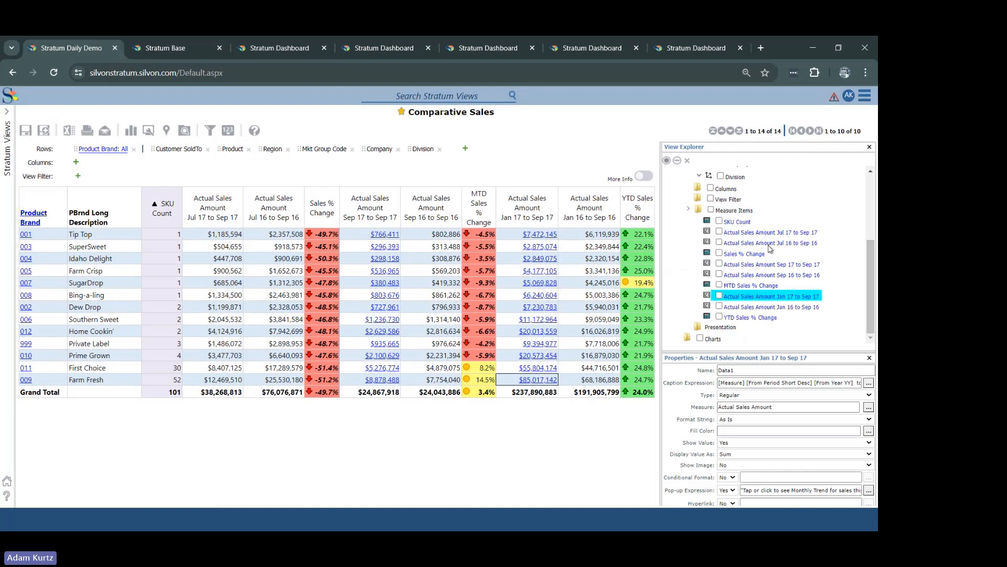
{"action": "left_click", "coordinate": [732, 211]}
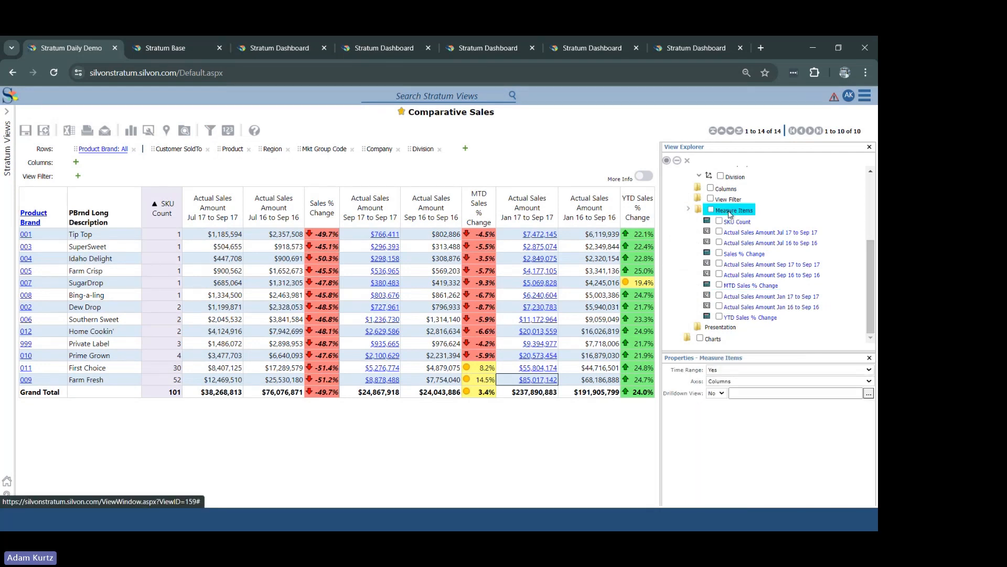
{"action": "right_click", "coordinate": [730, 212]}
{"action": "left_click", "coordinate": [684, 246]}
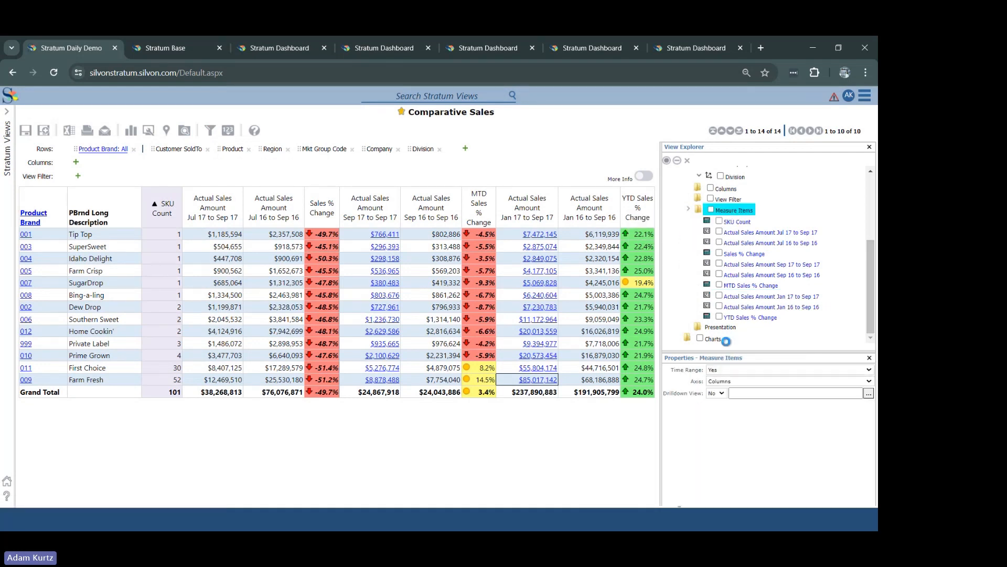
Step: Set the Measure Items axis to Rows, accept removing measure sorting and filtering, apply the change, and look through the rearranged grid
{"action": "left_click", "coordinate": [743, 382]}
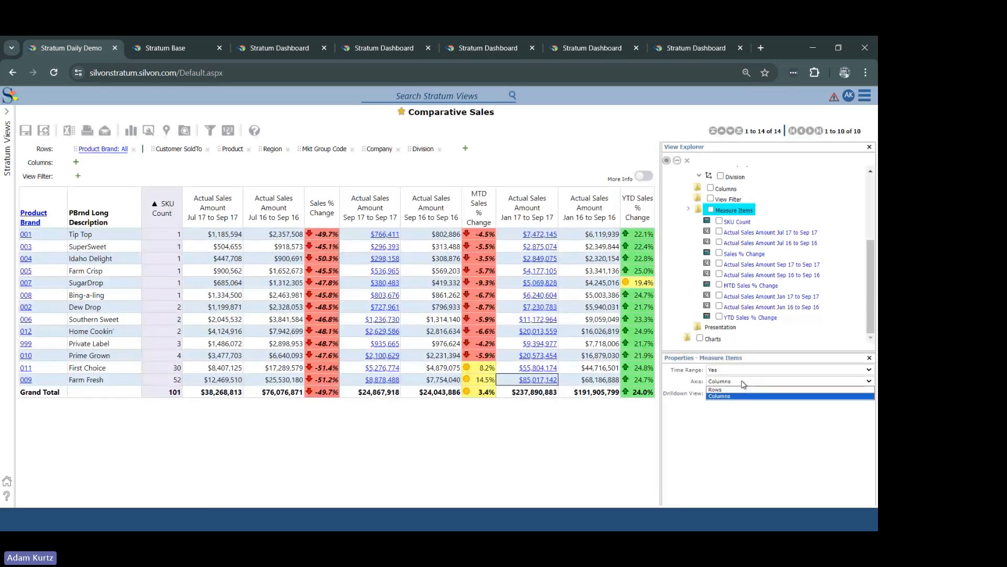
{"action": "left_click", "coordinate": [737, 390]}
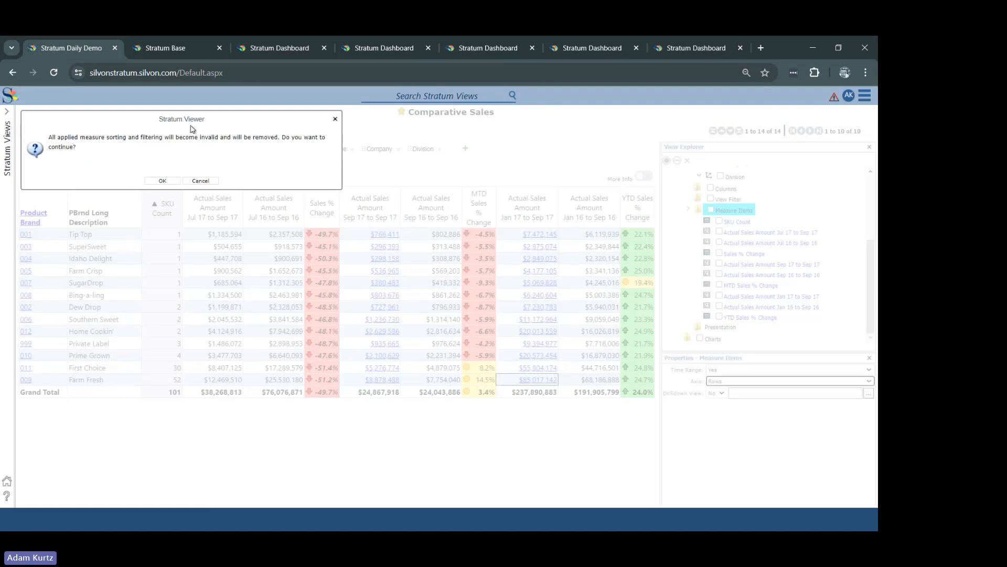
{"action": "left_click", "coordinate": [172, 181]}
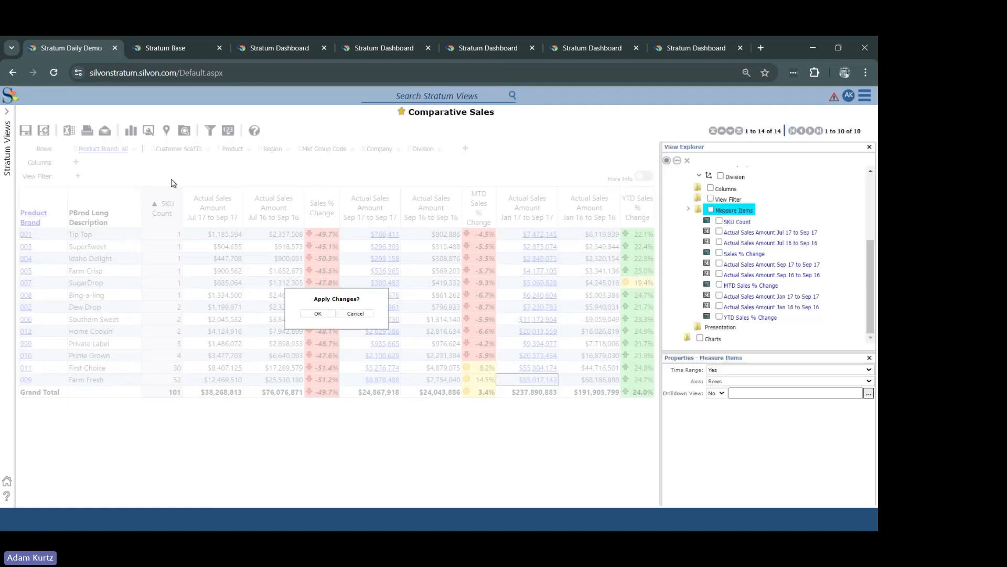
{"action": "left_click", "coordinate": [326, 315]}
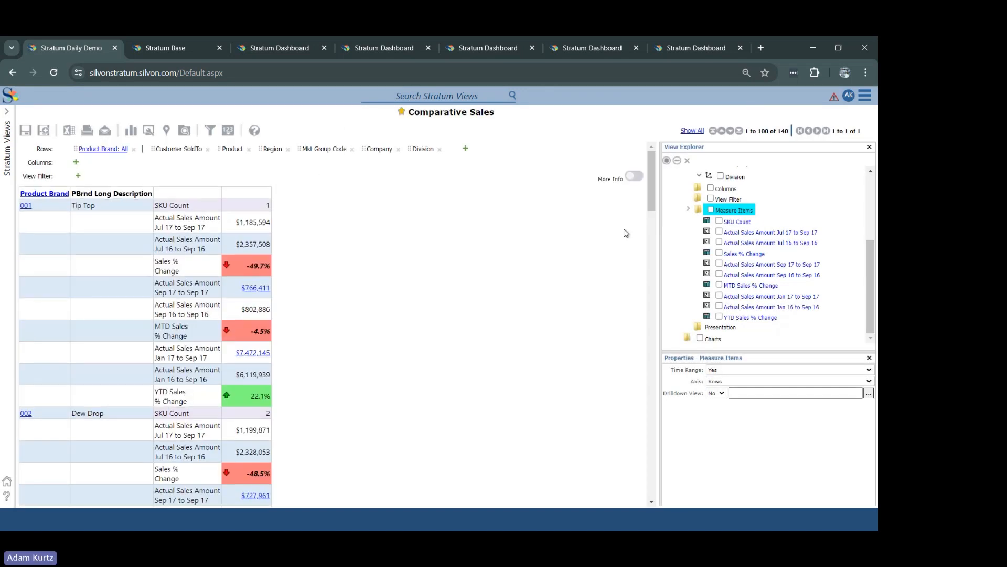
{"action": "left_click_drag", "start_coordinate": [647, 197], "coordinate": [638, 270]}
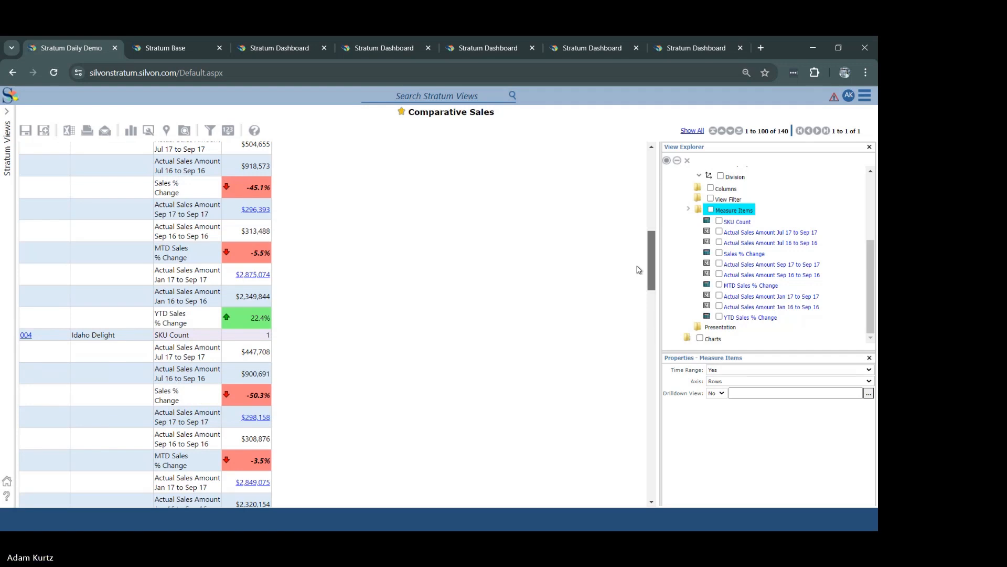
{"action": "scroll", "coordinate": [637, 270], "scroll_direction": "up", "scroll_amount": 10}
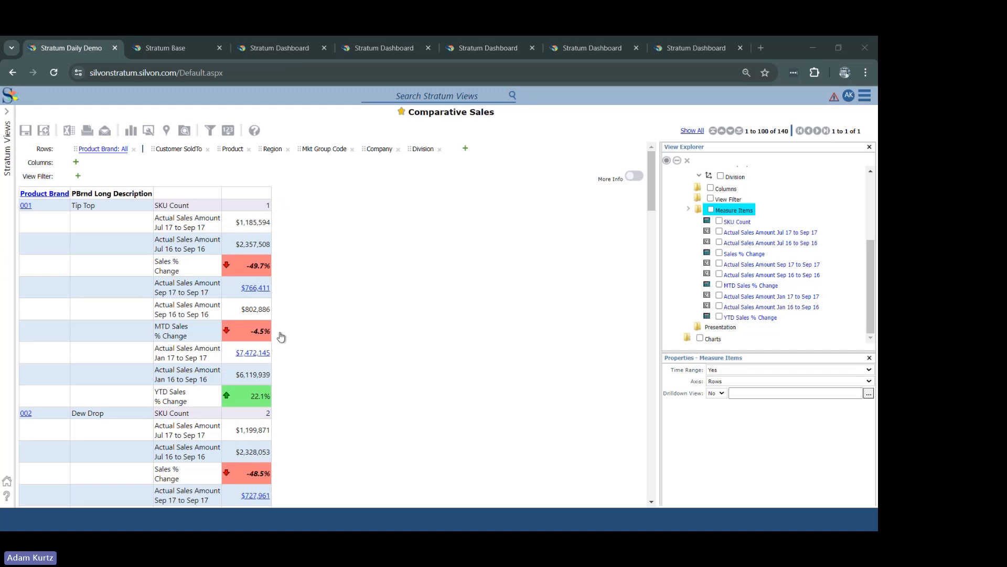
{"action": "mouse_move", "coordinate": [652, 209]}
{"action": "left_mouse_down"}
{"action": "mouse_move", "coordinate": [658, 323]}
{"action": "mouse_move", "coordinate": [657, 191]}
{"action": "left_mouse_up"}
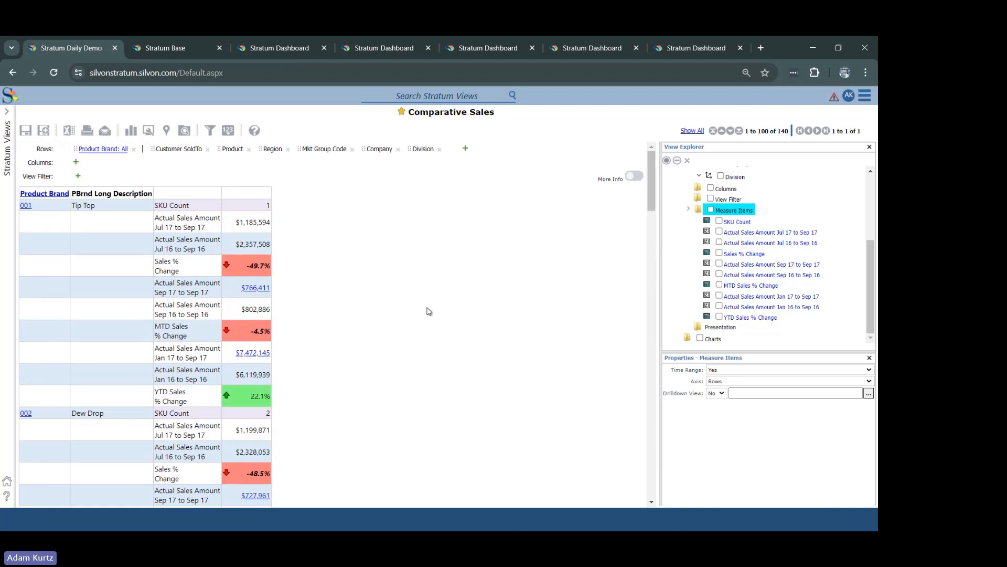
Step: Set the Measure Items axis back to Columns and apply the change
{"action": "left_click", "coordinate": [716, 383]}
{"action": "left_click", "coordinate": [722, 400]}
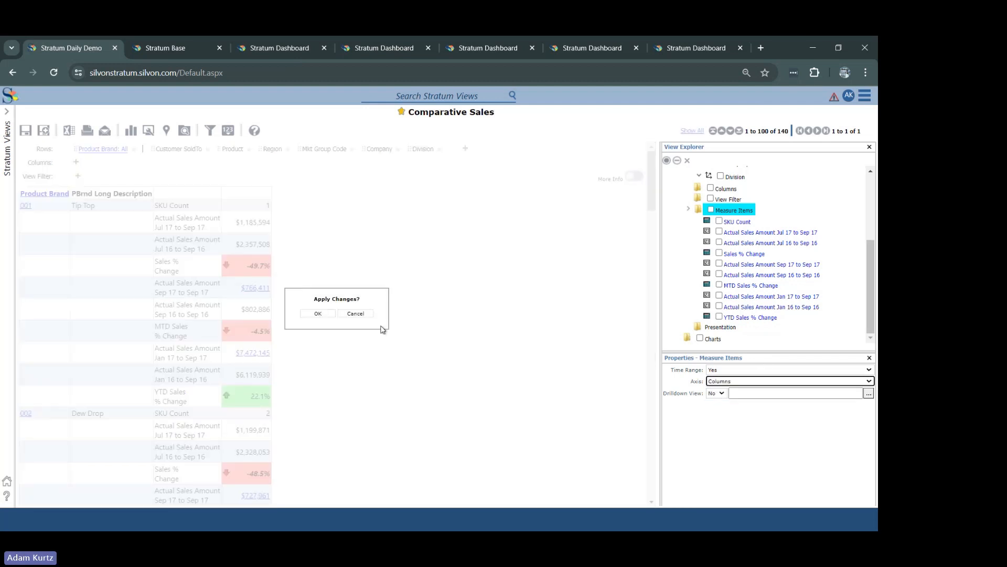
{"action": "left_click", "coordinate": [320, 315]}
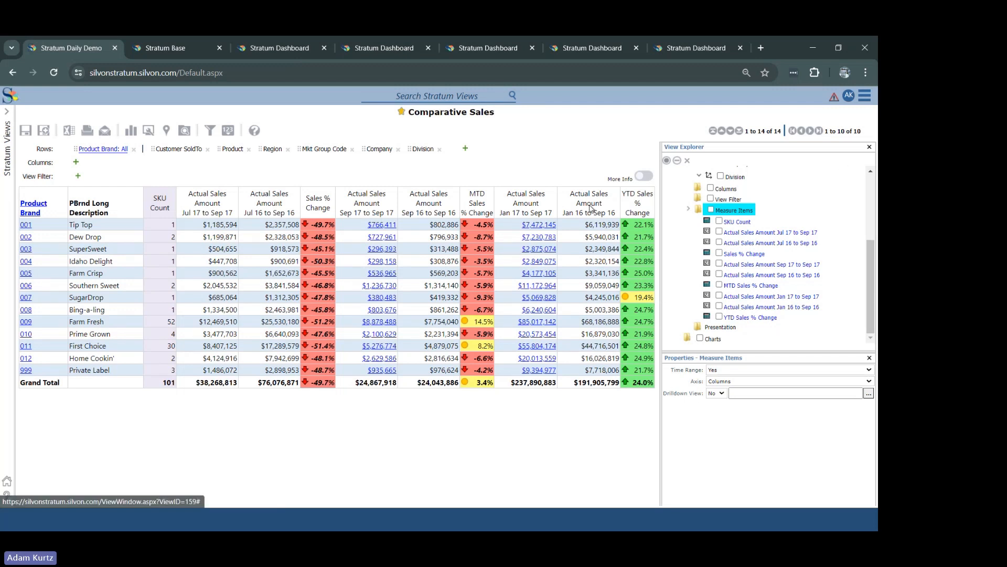
Step: Locate Measure Items in the View Explorer again and reopen its properties to review the Axis setting
{"action": "left_click", "coordinate": [185, 131]}
{"action": "left_click", "coordinate": [185, 131]}
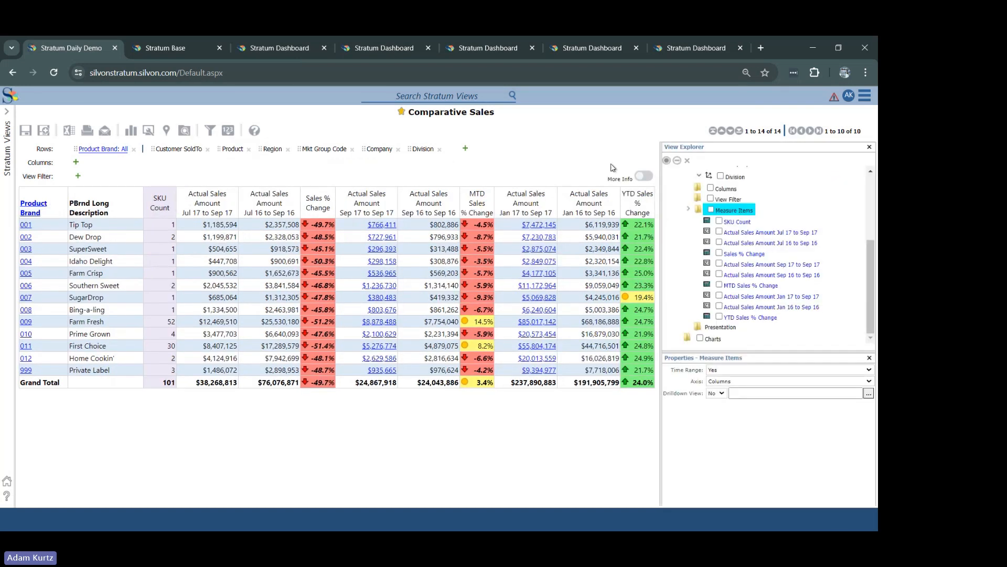
{"action": "left_click_drag", "start_coordinate": [872, 252], "coordinate": [867, 227]}
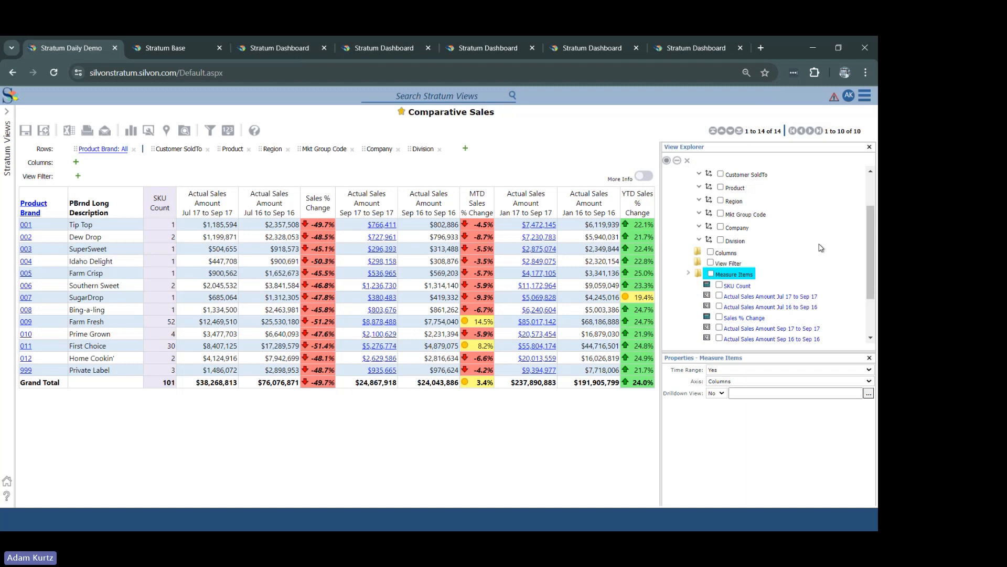
{"action": "right_click", "coordinate": [727, 278]}
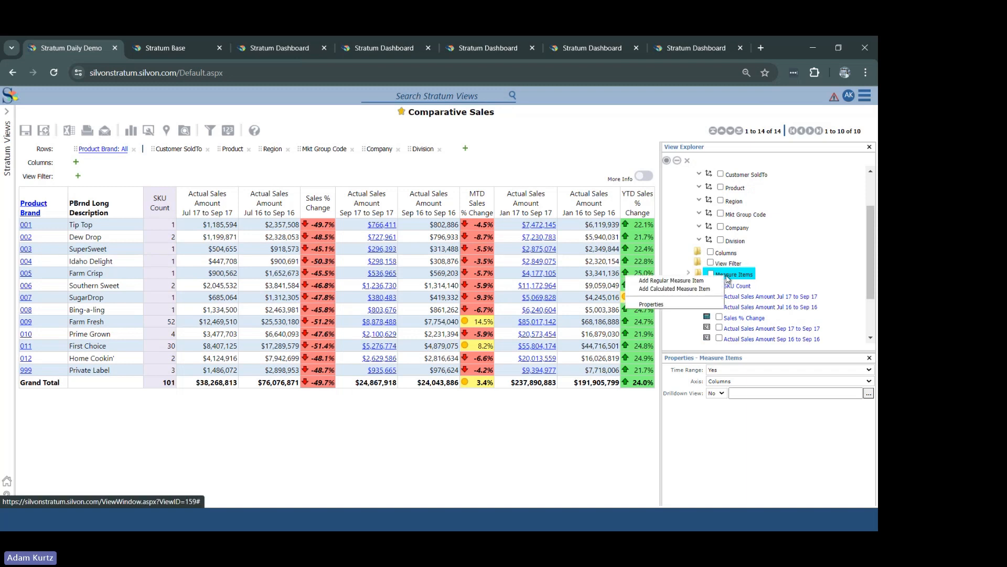
{"action": "left_click", "coordinate": [689, 305]}
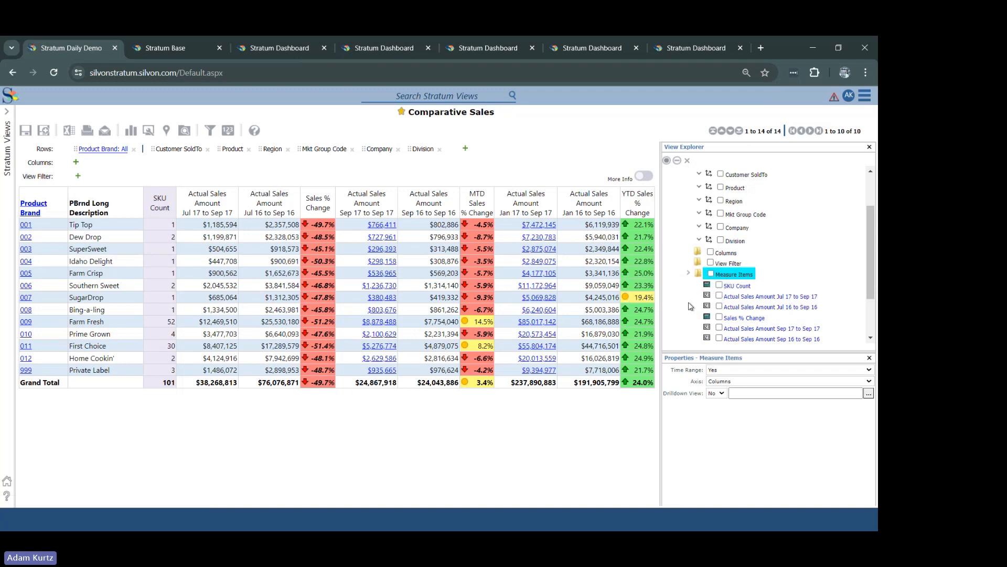
{"action": "left_click", "coordinate": [702, 392]}
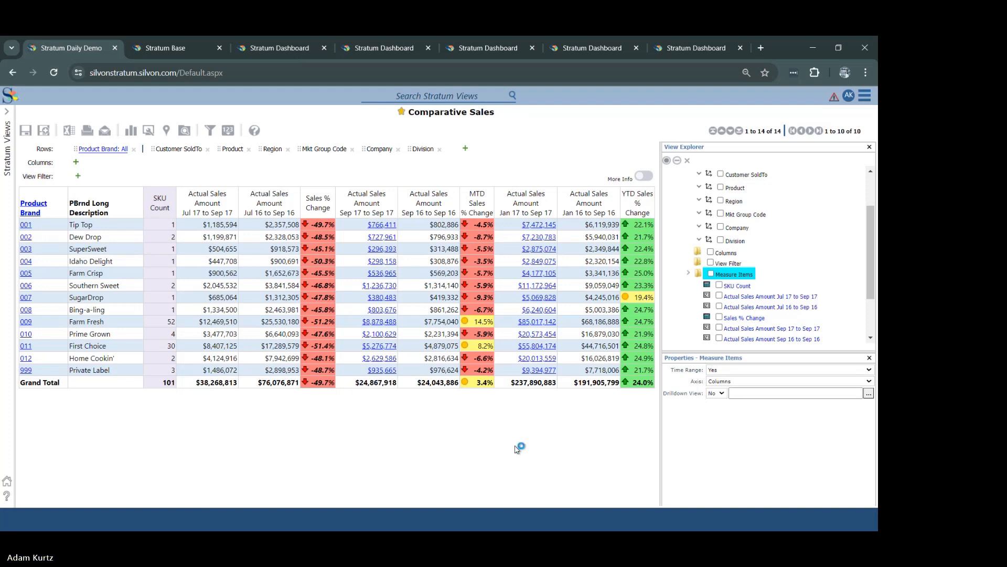
Step: Check the agenda slide for the topic after Measures on Rows and return to the Comparative Sales view
{"action": "key", "text": "alt+Tab"}
{"action": "key", "text": "alt+Tab"}
{"action": "key", "text": "alt+Tab"}
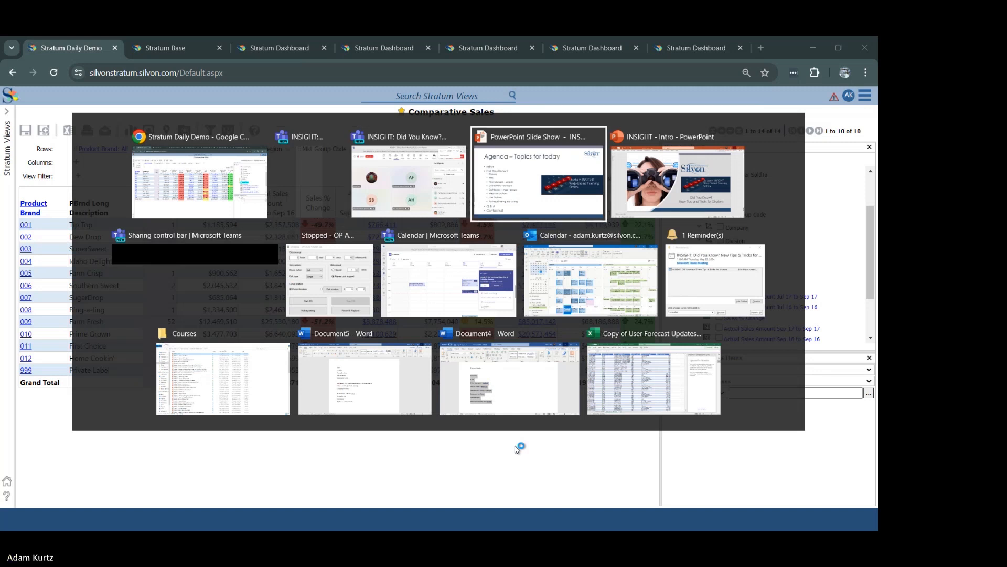
{"action": "key", "text": "alt+Tab"}
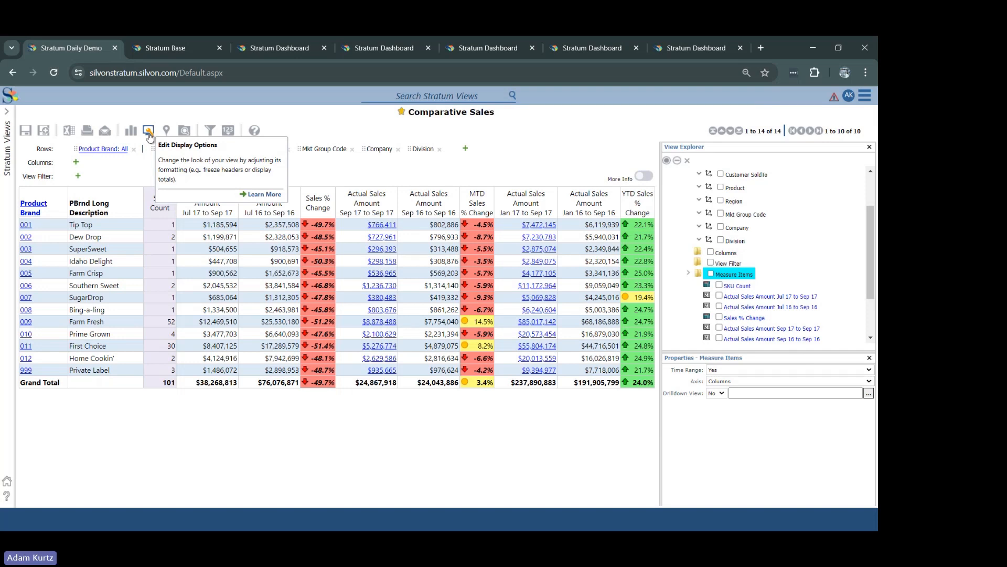
Step: In the Comparative Sales display options, enable Lock Rows and Columns and turn off Use Paging
{"action": "left_click", "coordinate": [149, 134]}
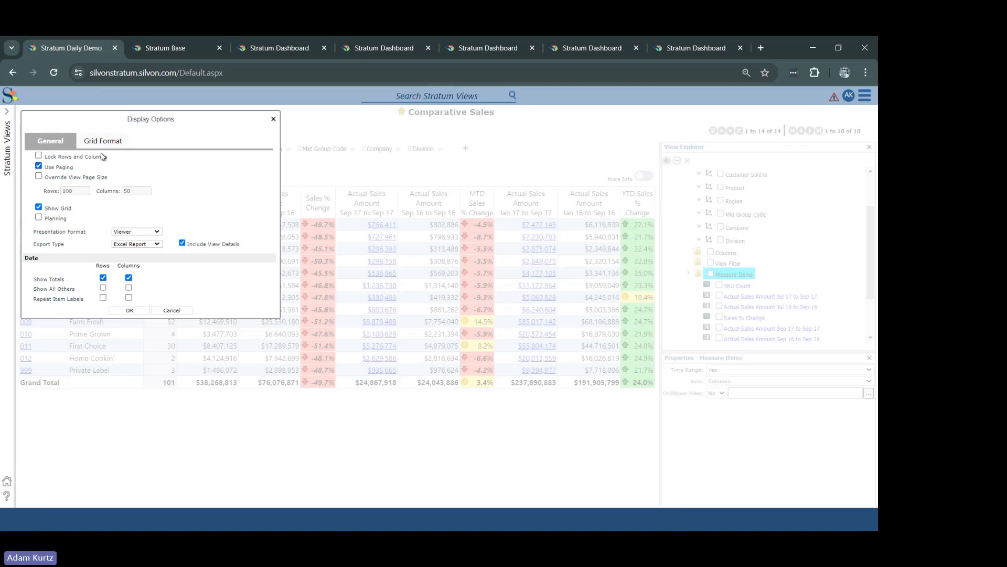
{"action": "left_click", "coordinate": [65, 158]}
{"action": "left_click", "coordinate": [39, 167]}
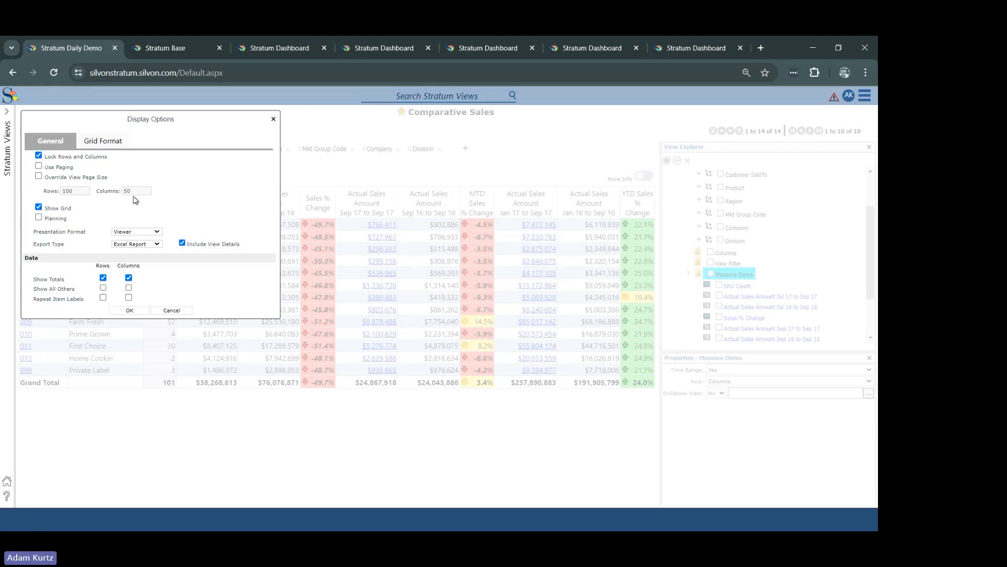
Step: Turn off Show Grid in the display options and look over the View Explorer tree
{"action": "left_click", "coordinate": [39, 208]}
{"action": "left_click", "coordinate": [129, 311]}
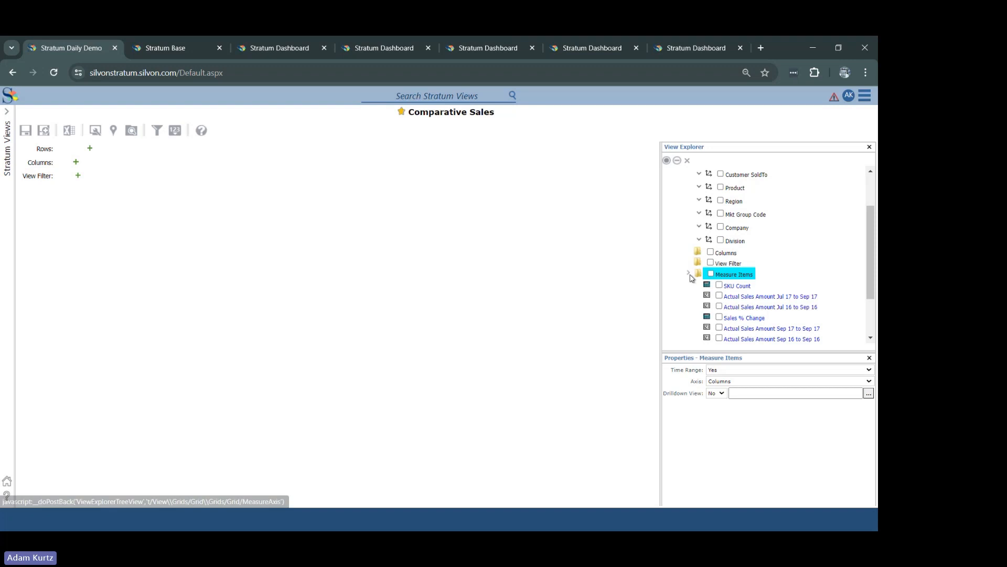
{"action": "left_click_drag", "start_coordinate": [868, 251], "coordinate": [862, 189]}
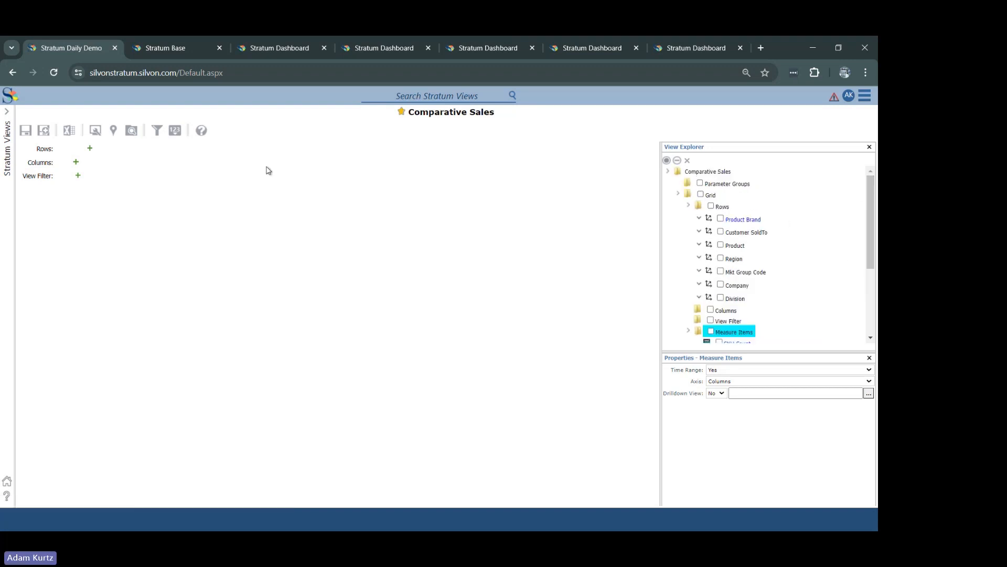
Step: Turn Show Grid back on in the display options of the Comparative Sales view
{"action": "left_click", "coordinate": [95, 135]}
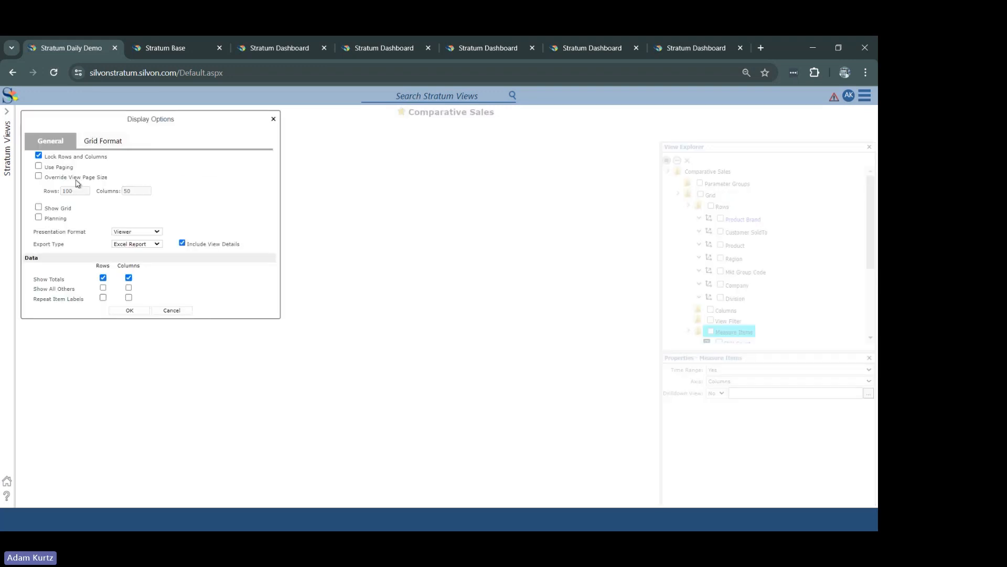
{"action": "left_click", "coordinate": [58, 210]}
{"action": "left_click", "coordinate": [140, 310]}
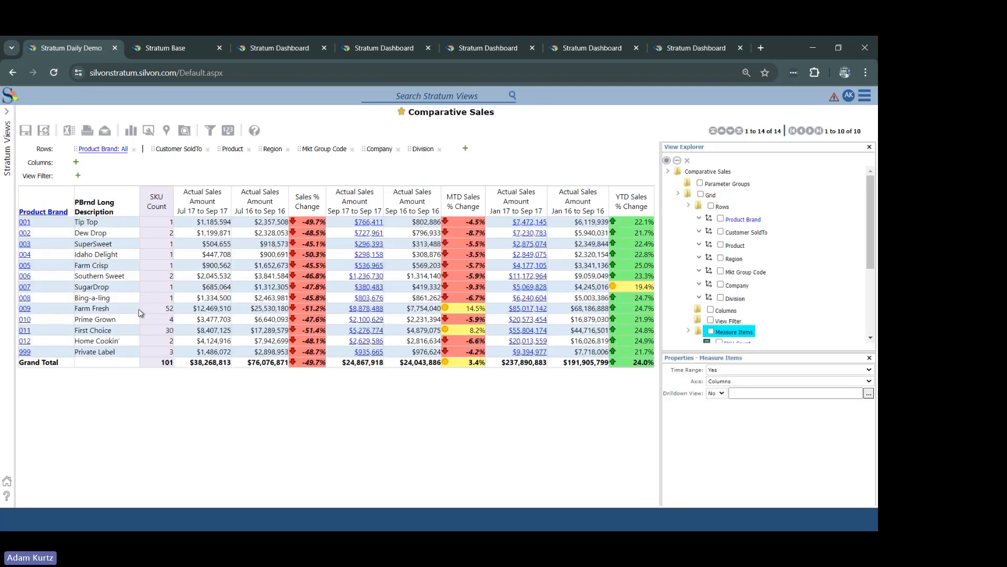
Step: Look over the Grid Format display options and enable Repeat Item Labels for rows
{"action": "left_click", "coordinate": [148, 130]}
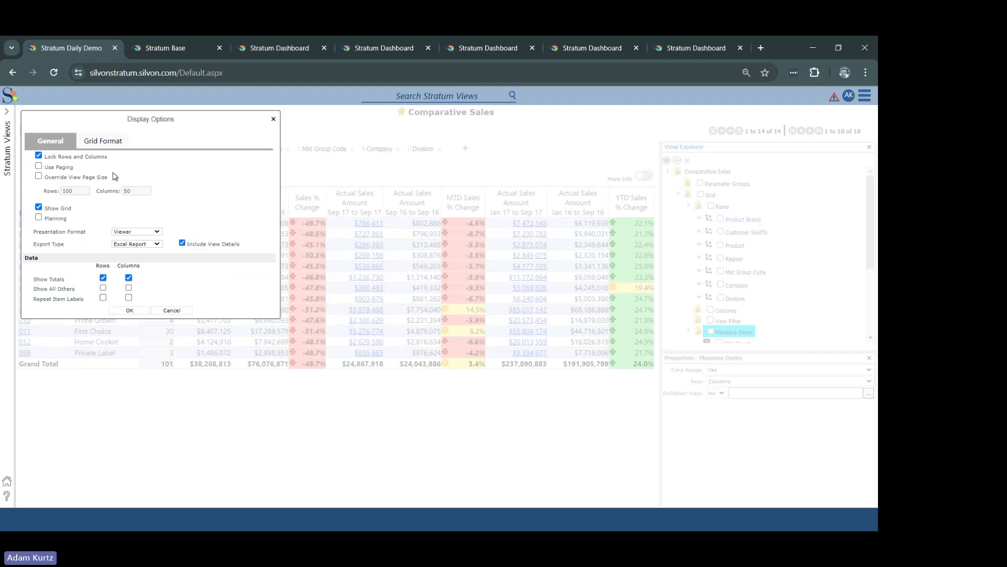
{"action": "left_click", "coordinate": [115, 143]}
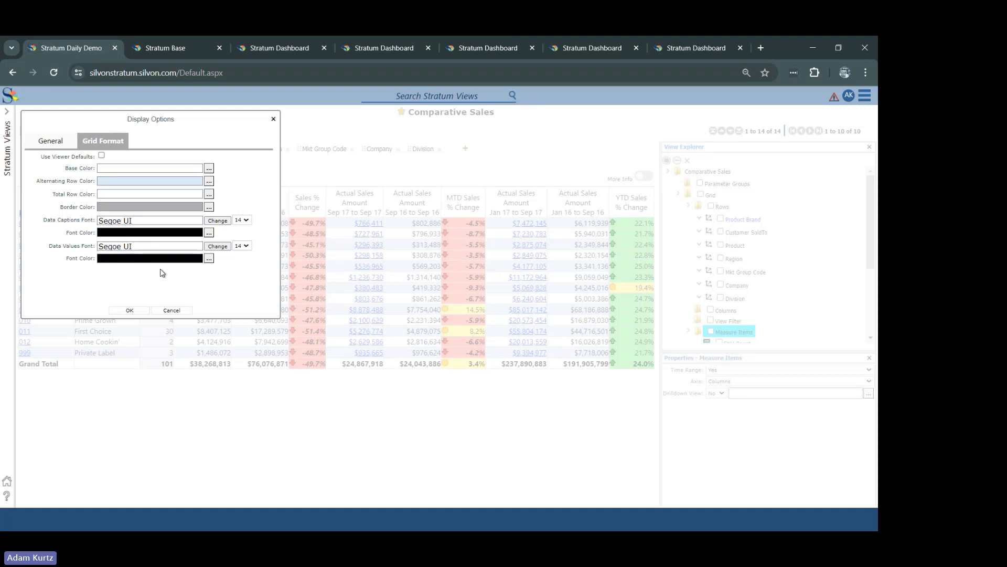
{"action": "left_click", "coordinate": [50, 142]}
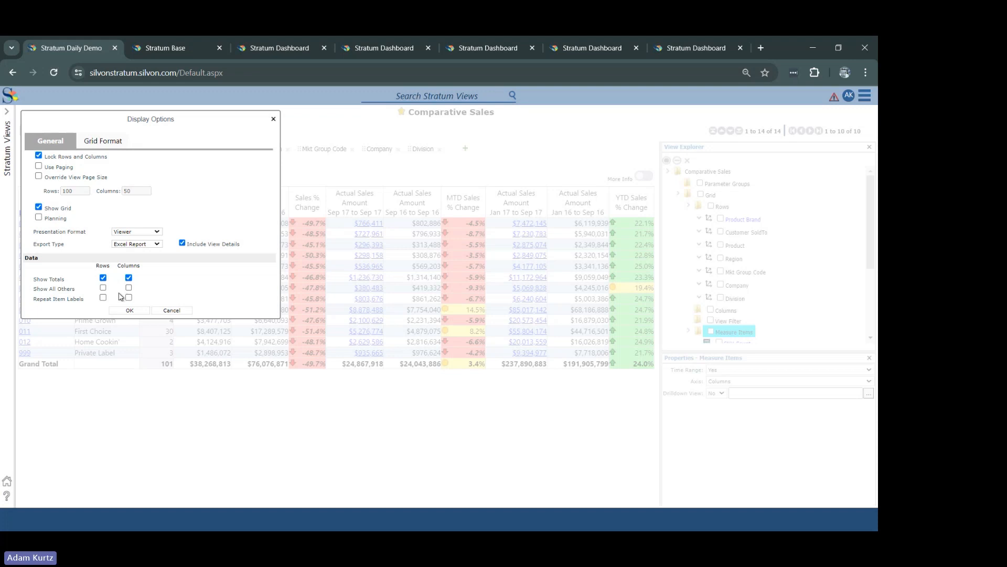
{"action": "left_click", "coordinate": [103, 297]}
{"action": "left_click", "coordinate": [131, 311]}
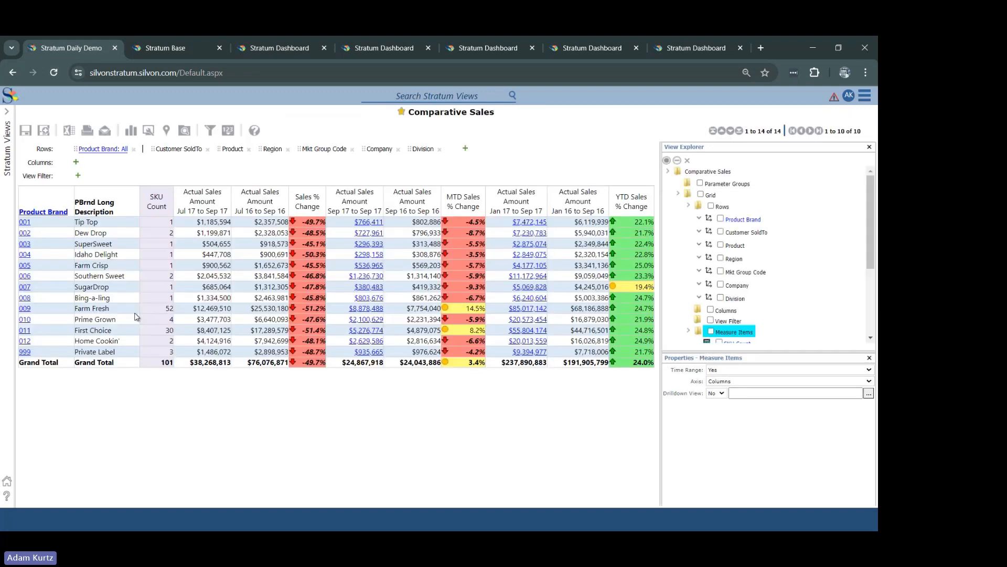
Step: Drill into product brand 001 and back to all brands, and turn off Repeat Item Labels for rows
{"action": "left_click", "coordinate": [25, 225]}
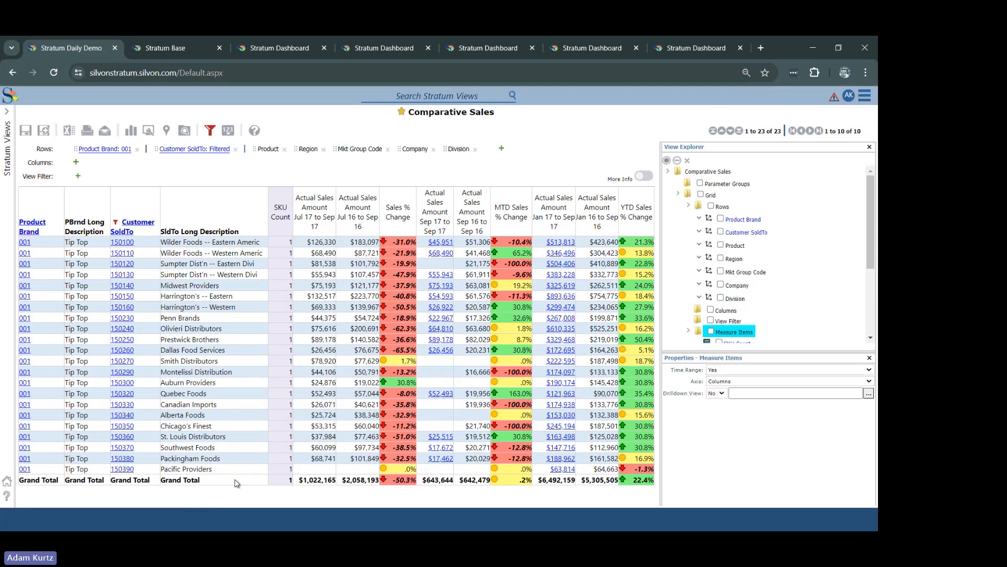
{"action": "left_click", "coordinate": [24, 231]}
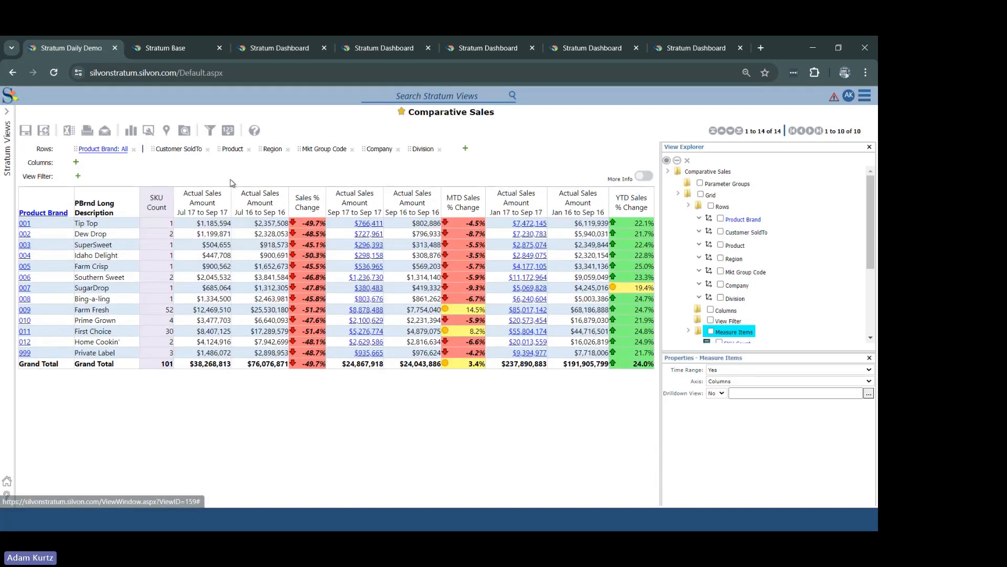
{"action": "left_click", "coordinate": [148, 130]}
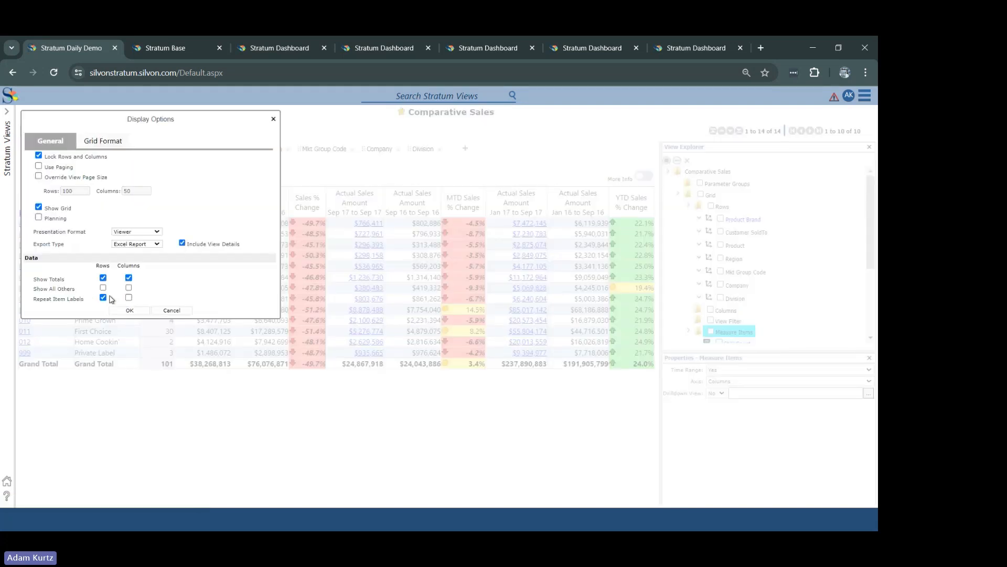
{"action": "left_click", "coordinate": [130, 310]}
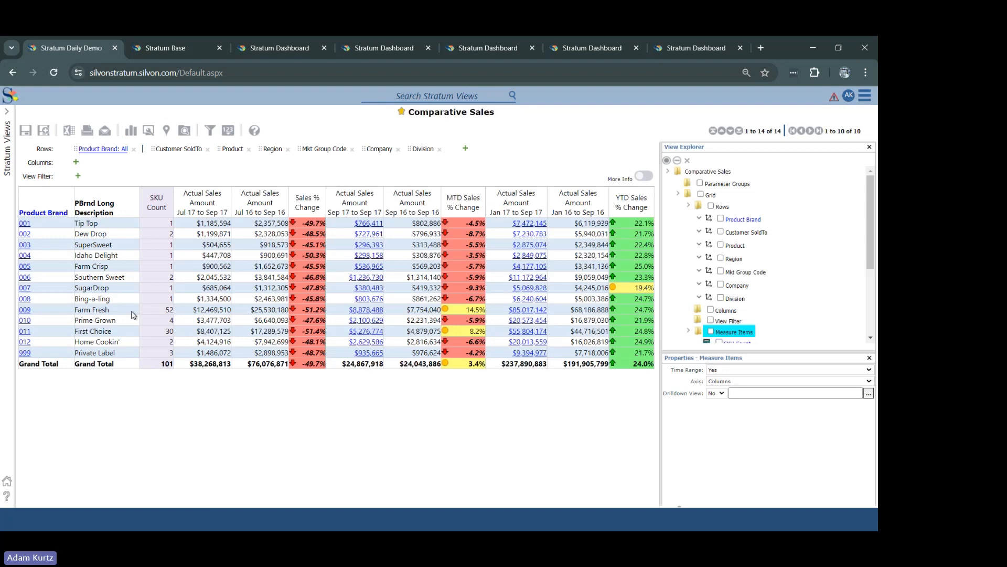
Step: Drill into product brand 001 to list its Customer SoldTo members and enable Show All Others for rows
{"action": "left_click", "coordinate": [24, 223]}
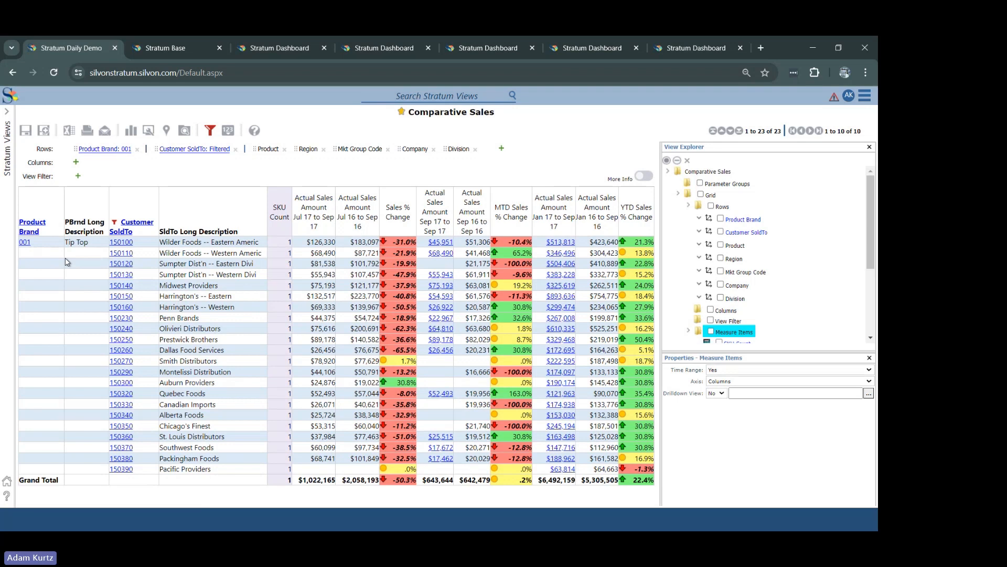
{"action": "left_click", "coordinate": [149, 130]}
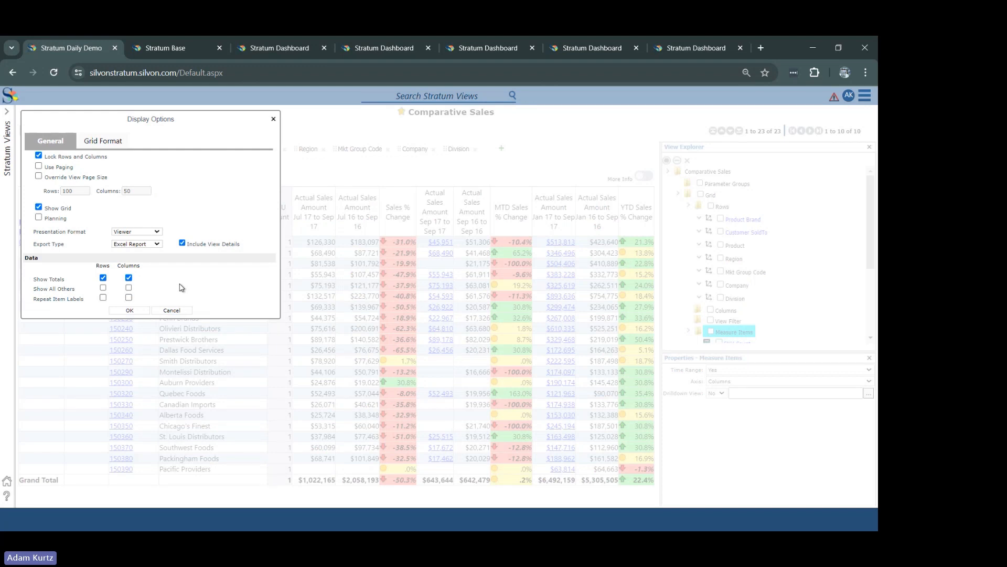
{"action": "left_click", "coordinate": [103, 288]}
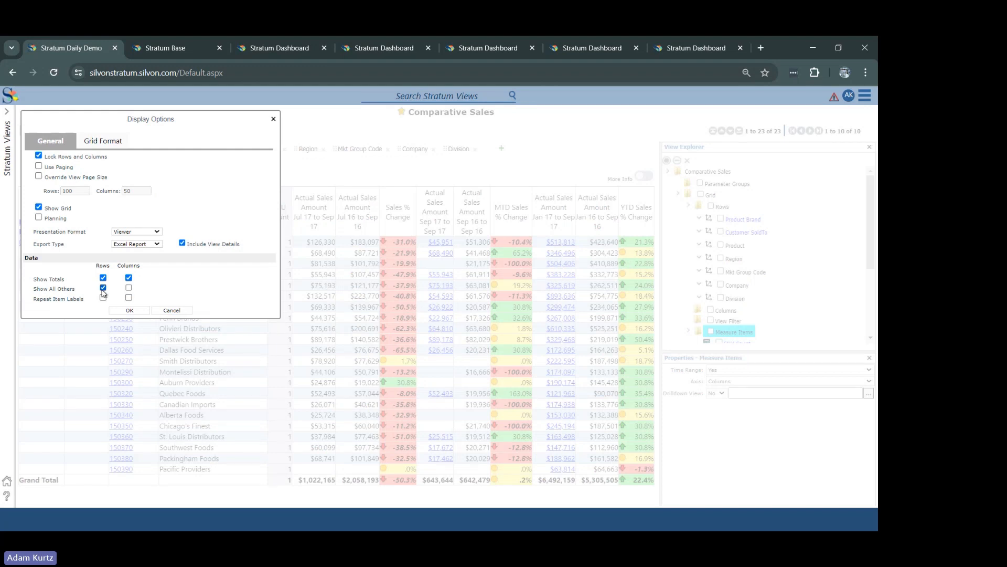
{"action": "left_click", "coordinate": [129, 310]}
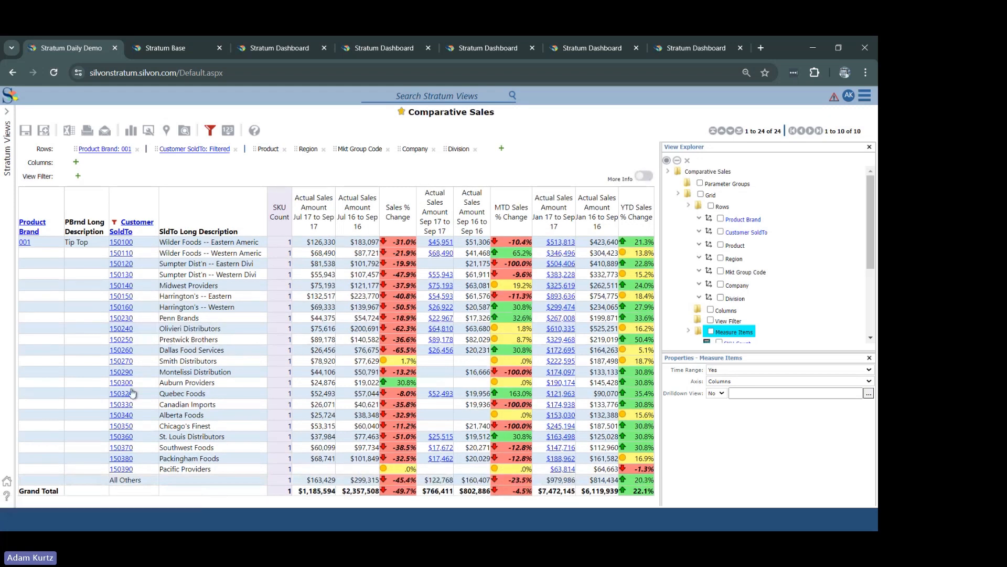
Step: Review which members are selected in the Customer SoldTo filter and close it without changes
{"action": "right_click", "coordinate": [126, 233]}
{"action": "mouse_move", "coordinate": [102, 276]}
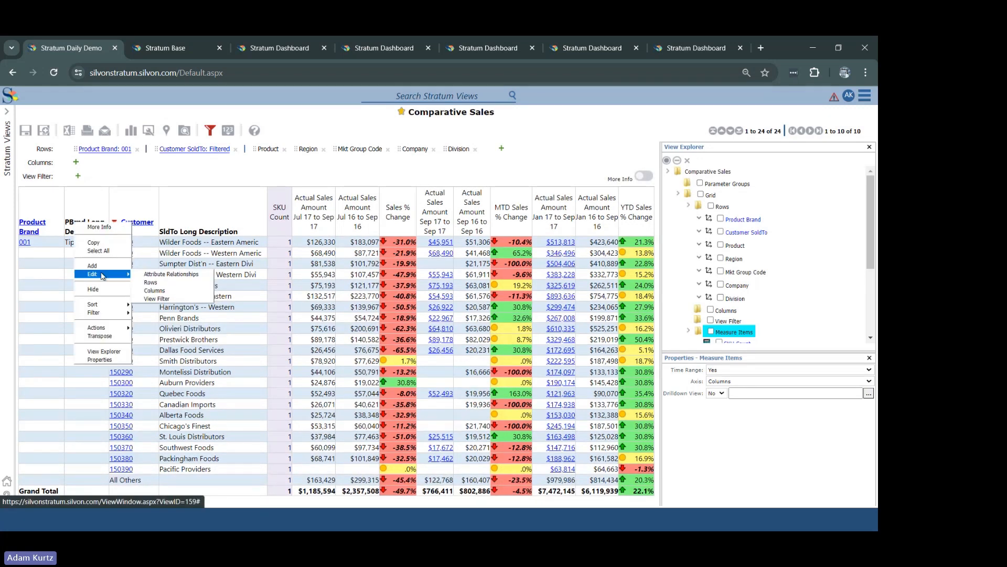
{"action": "mouse_move", "coordinate": [102, 312]}
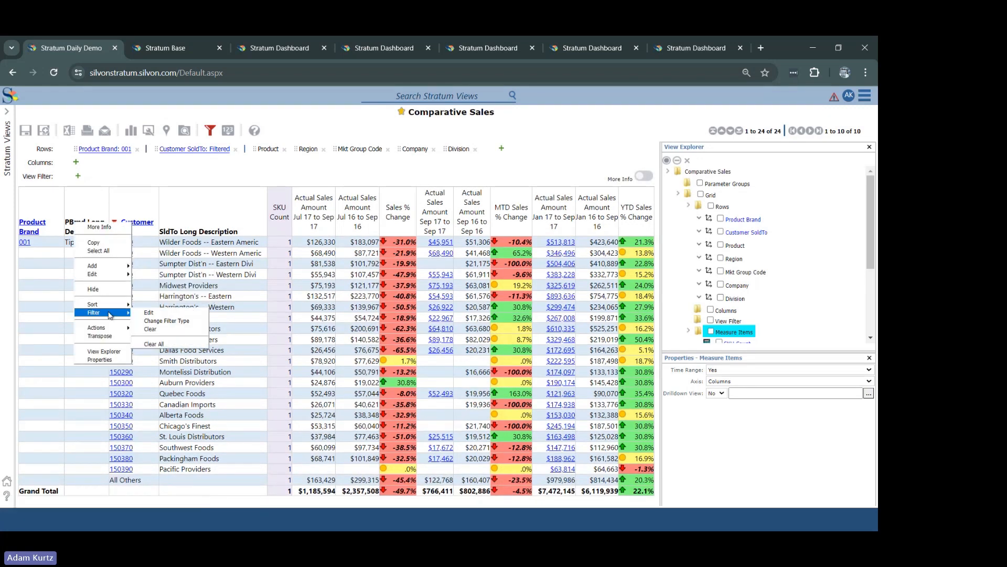
{"action": "left_click", "coordinate": [149, 313]}
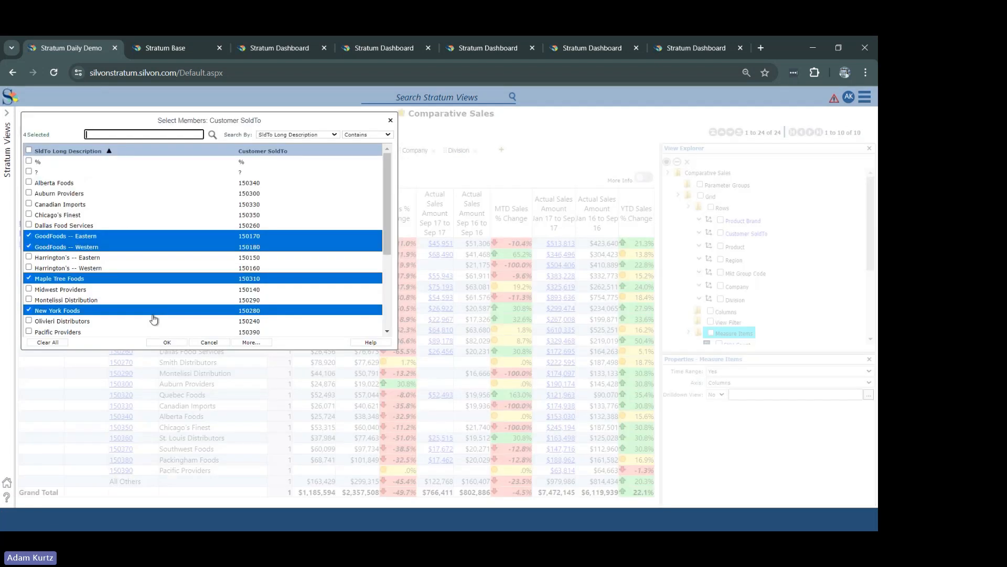
{"action": "left_click", "coordinate": [224, 344]}
Step: Filter the Actual Sales Amount Jul 17 to Sep 17 measure by Top Count with a value of 5
{"action": "right_click", "coordinate": [306, 225]}
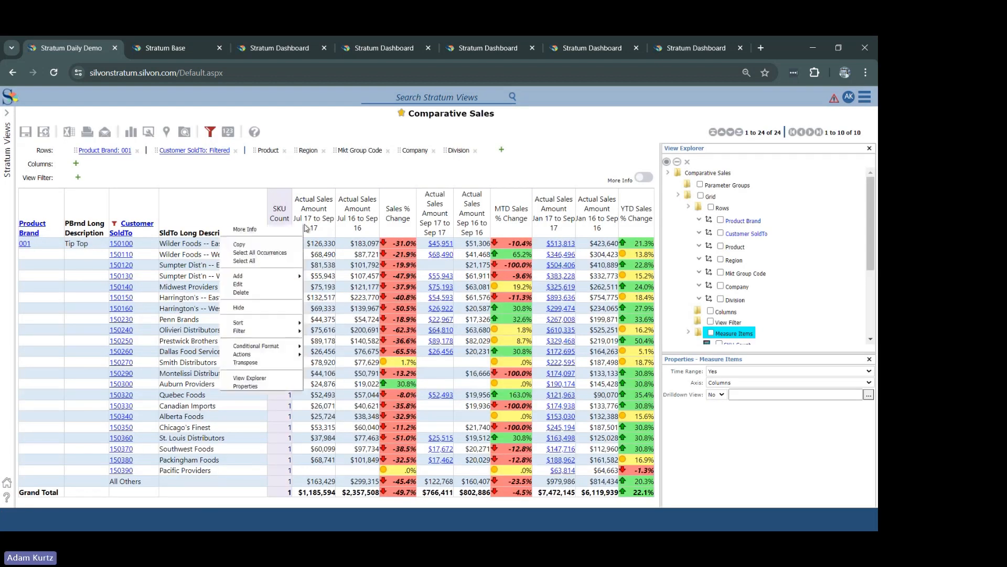
{"action": "mouse_move", "coordinate": [252, 281]}
{"action": "mouse_move", "coordinate": [247, 331]}
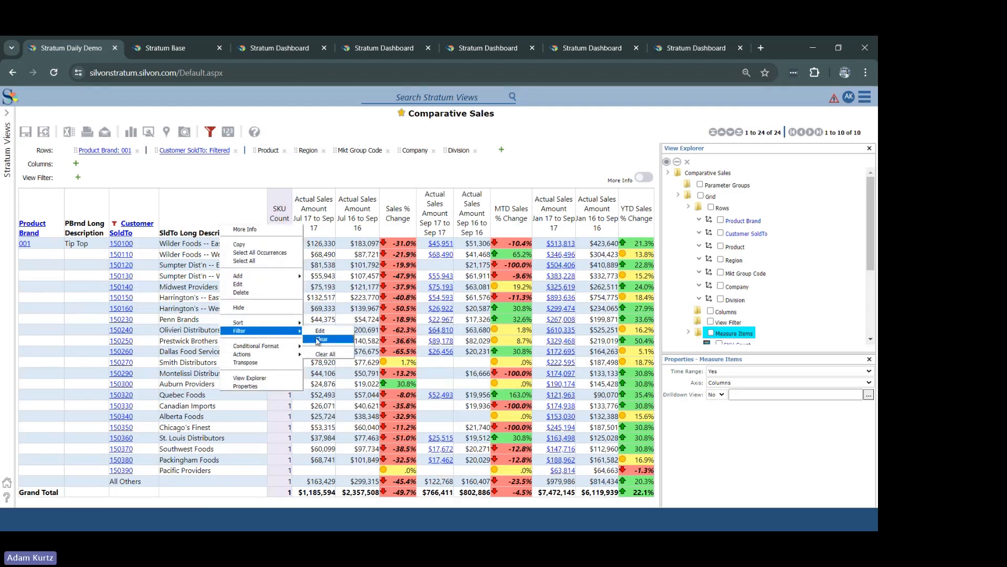
{"action": "left_click", "coordinate": [323, 333]}
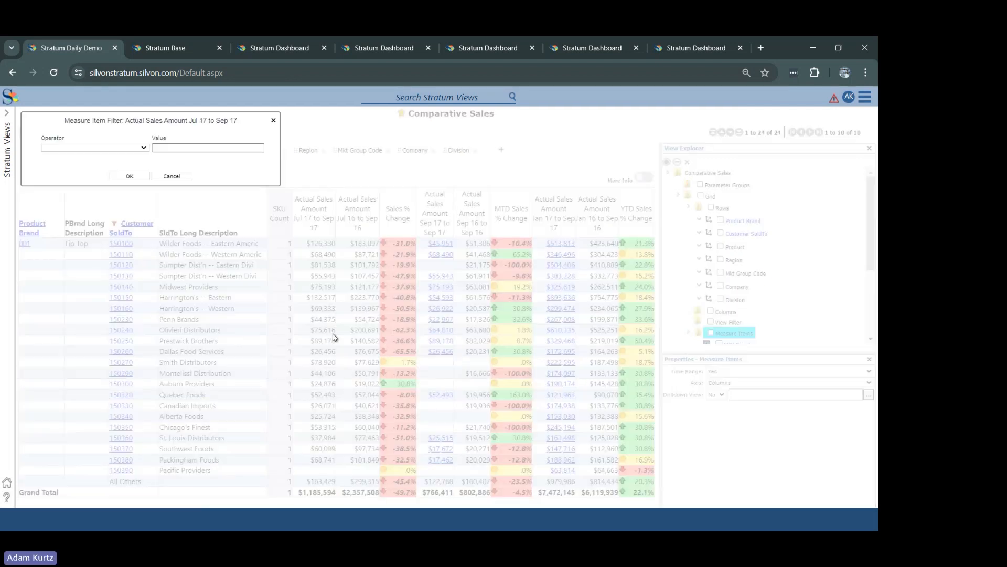
{"action": "left_click", "coordinate": [139, 147]}
{"action": "left_click", "coordinate": [97, 201]}
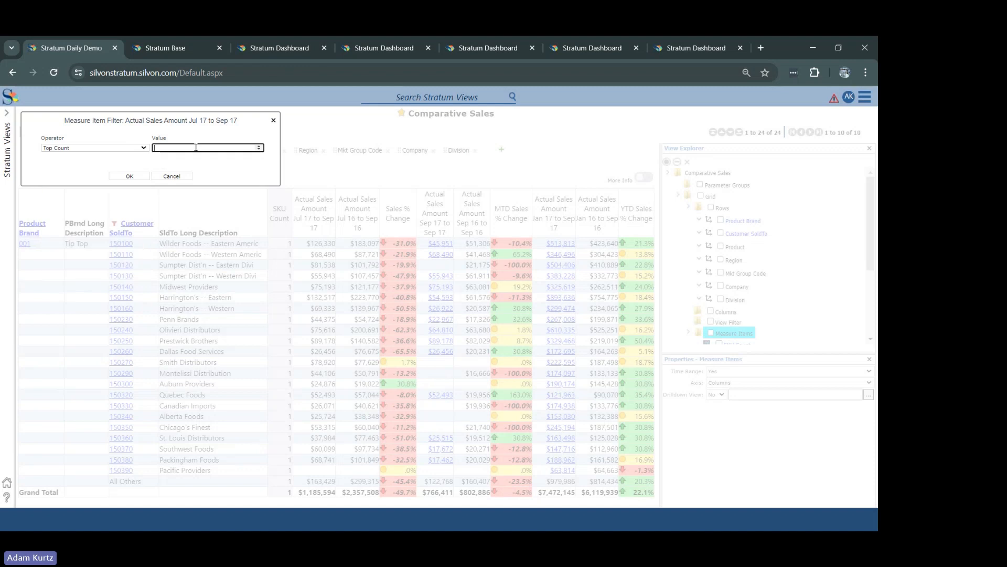
{"action": "left_click", "coordinate": [197, 148]}
{"action": "type", "text": "5"}
{"action": "left_click", "coordinate": [137, 176]}
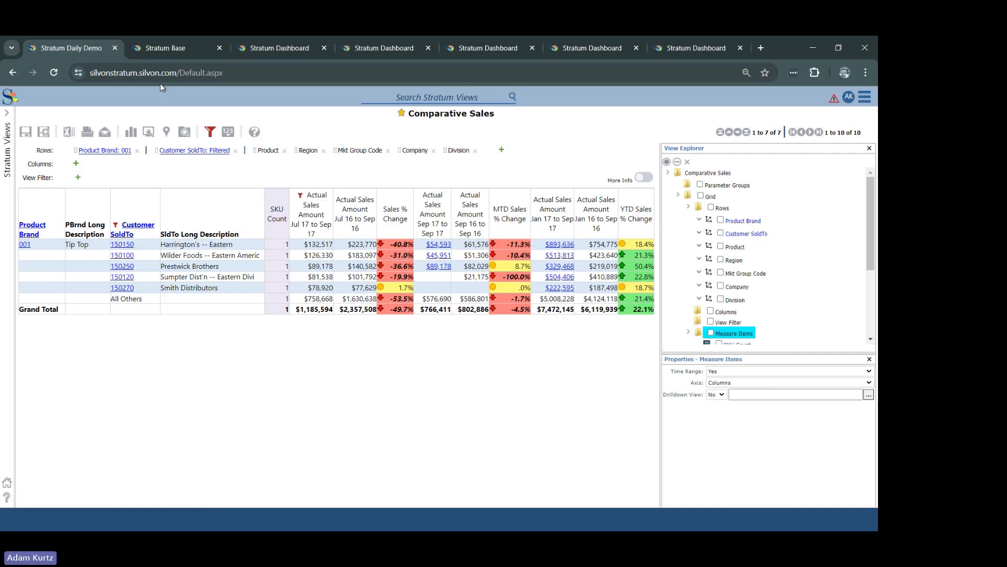
Step: Turn off Show All Others for rows in the display options
{"action": "left_click", "coordinate": [149, 134]}
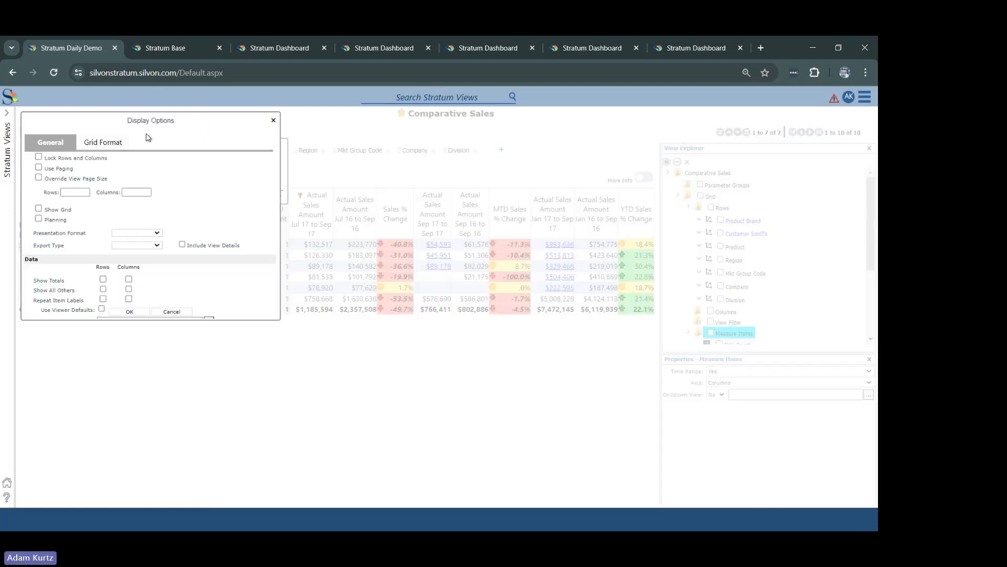
{"action": "left_click", "coordinate": [103, 289]}
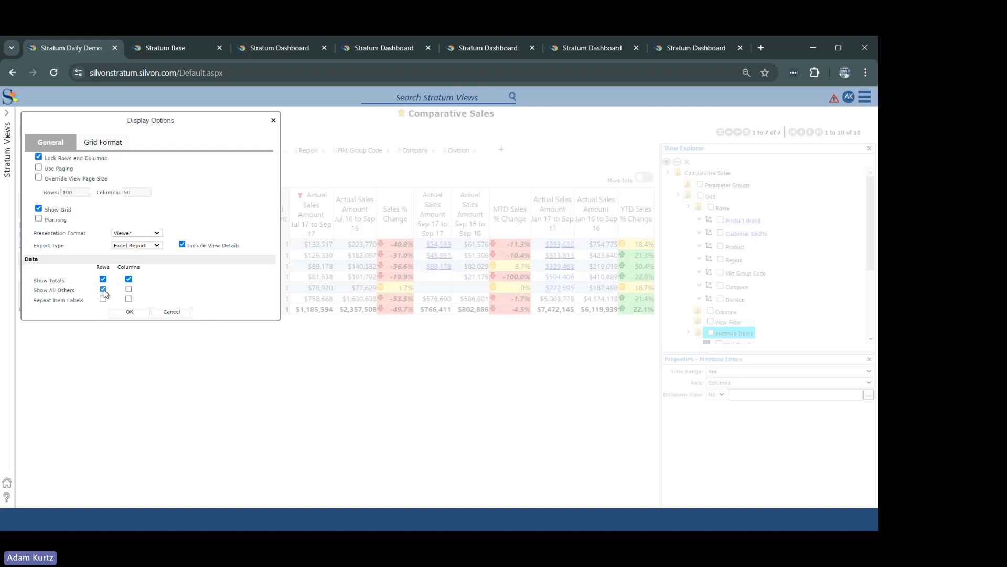
{"action": "left_click", "coordinate": [129, 313]}
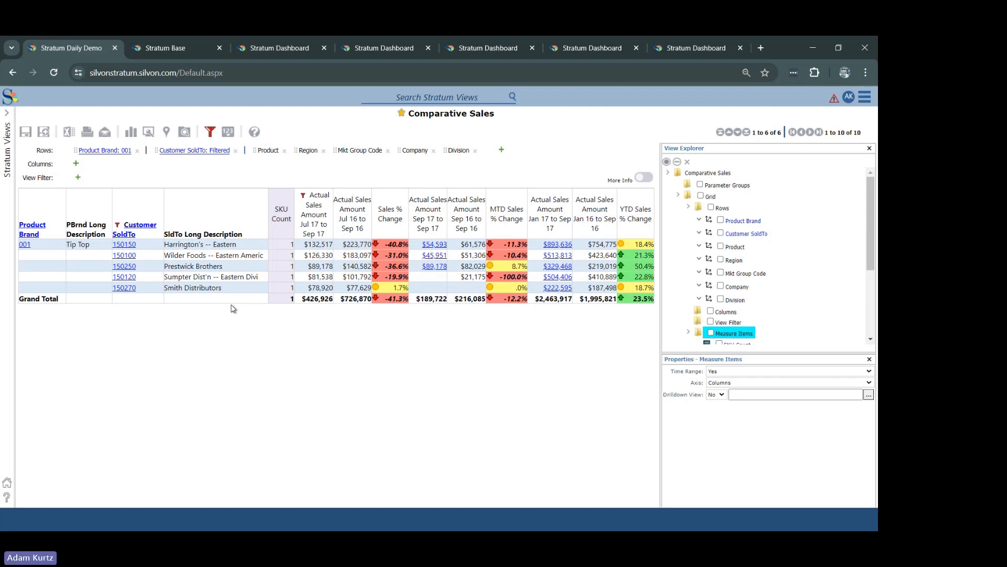
Step: Set the grid's border color to white in the Grid Format display options
{"action": "left_click", "coordinate": [149, 132]}
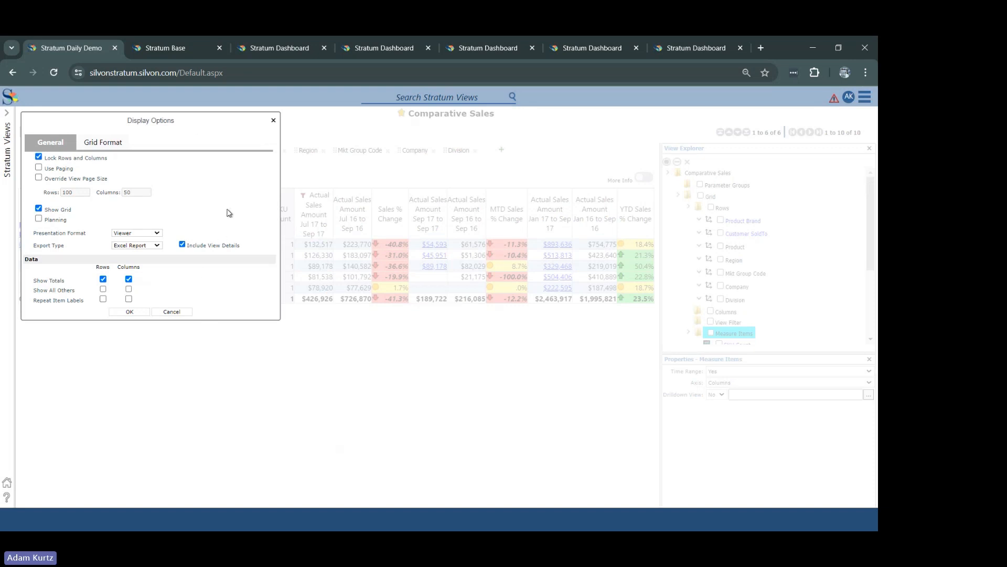
{"action": "left_click", "coordinate": [120, 143]}
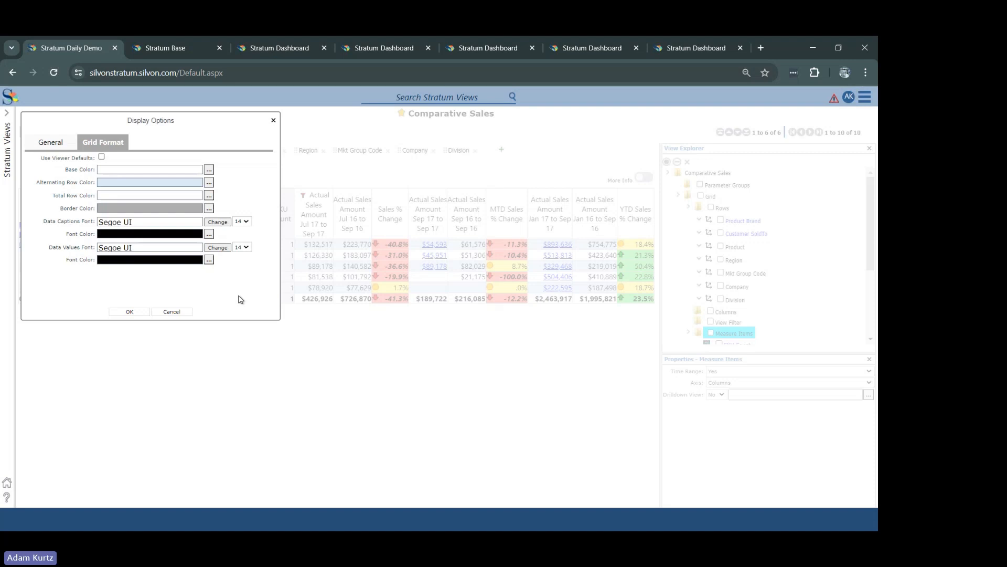
{"action": "left_click", "coordinate": [209, 209]}
{"action": "left_click", "coordinate": [38, 145]}
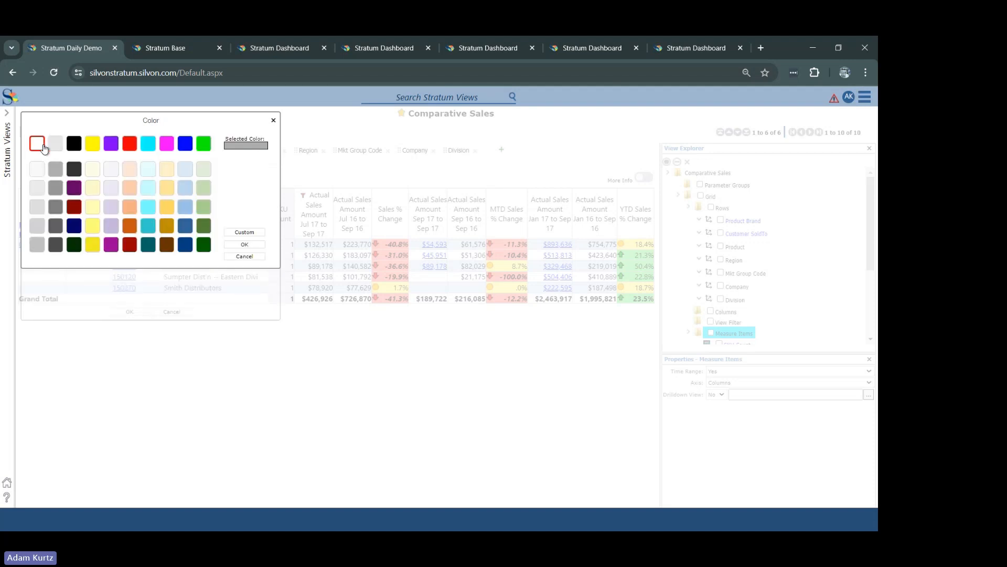
{"action": "left_click", "coordinate": [252, 245]}
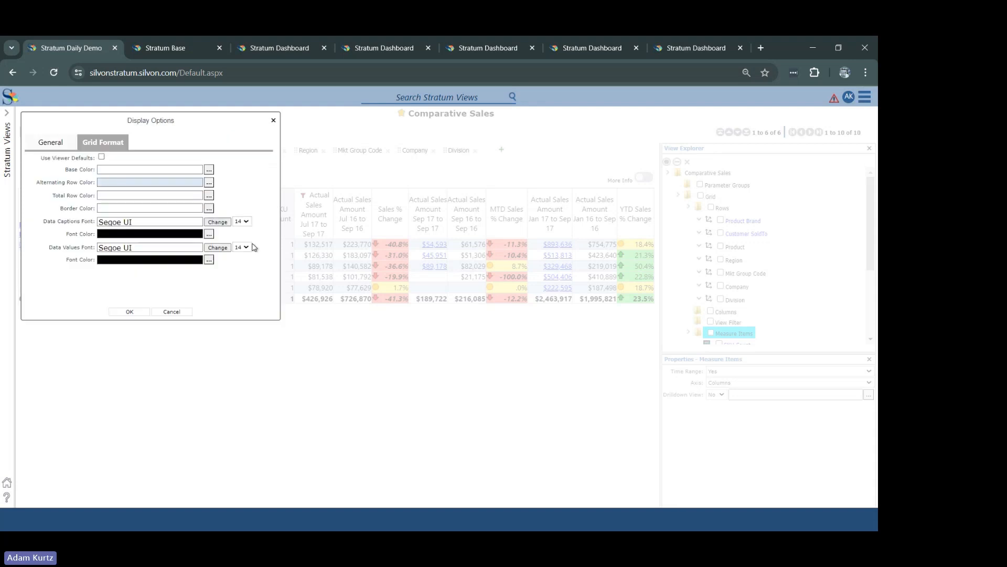
{"action": "left_click", "coordinate": [129, 312]}
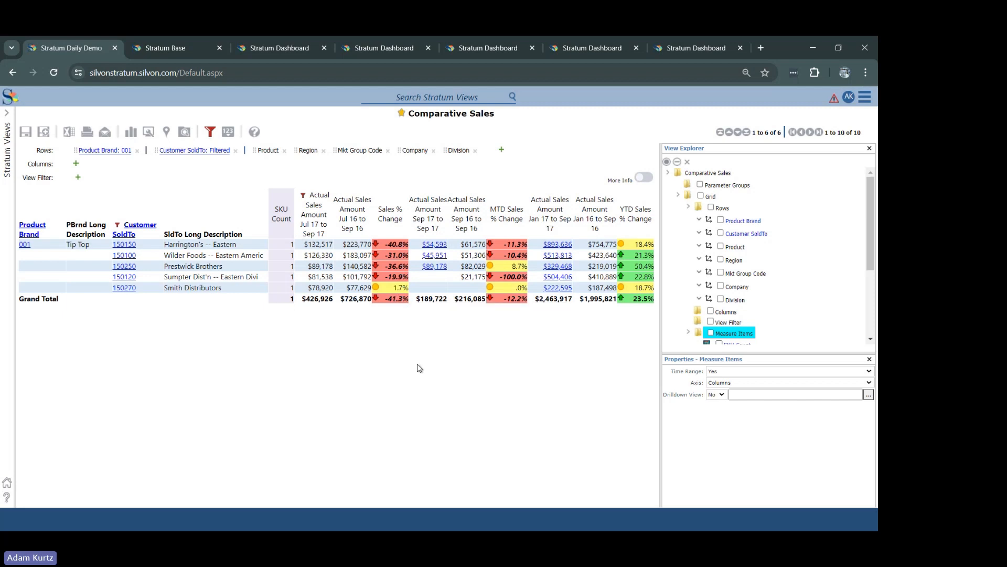
Step: Look over the General display options once more and check the agenda slide for the topic after Measures on Rows
{"action": "left_click", "coordinate": [148, 131]}
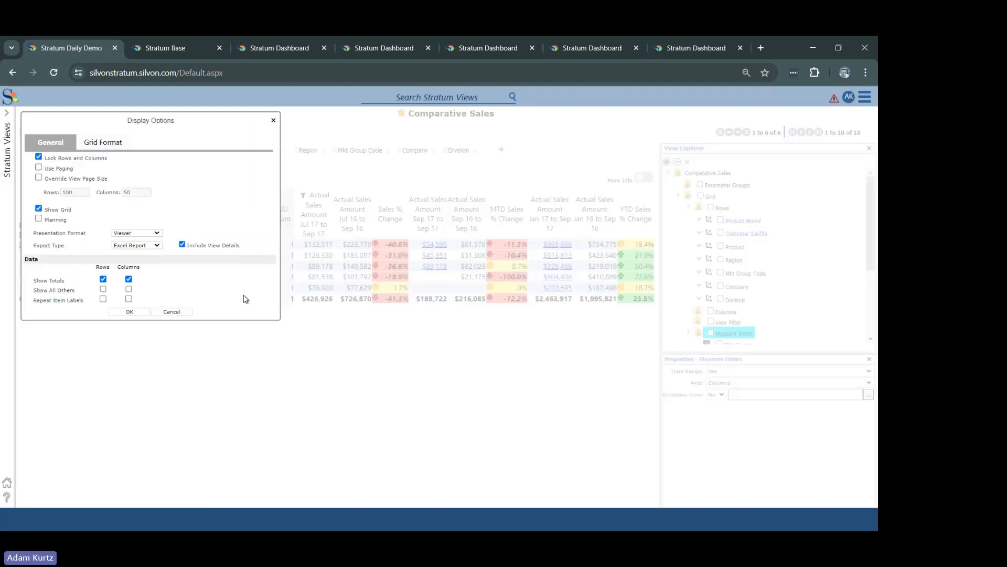
{"action": "left_click", "coordinate": [273, 121]}
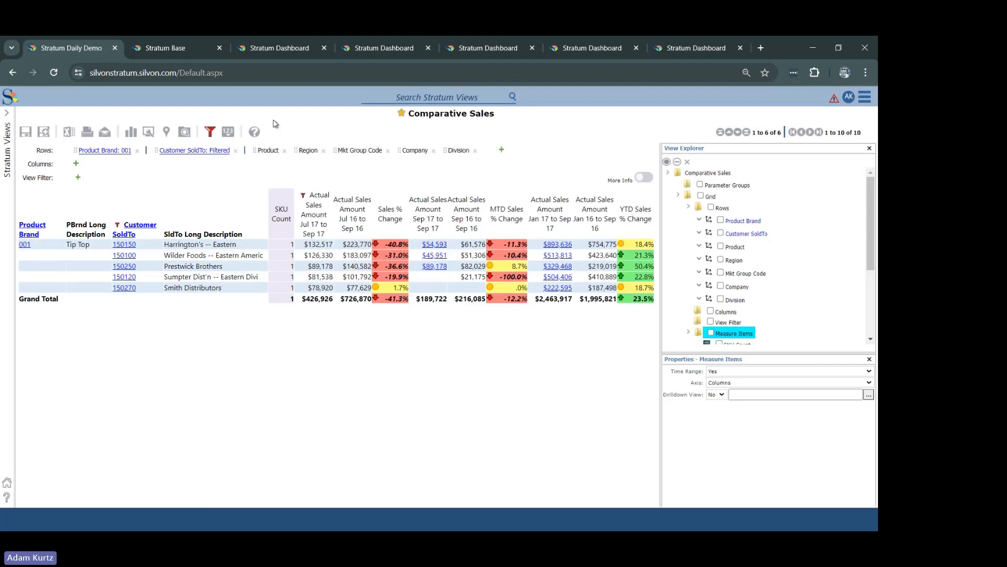
{"action": "key", "text": "alt+Tab"}
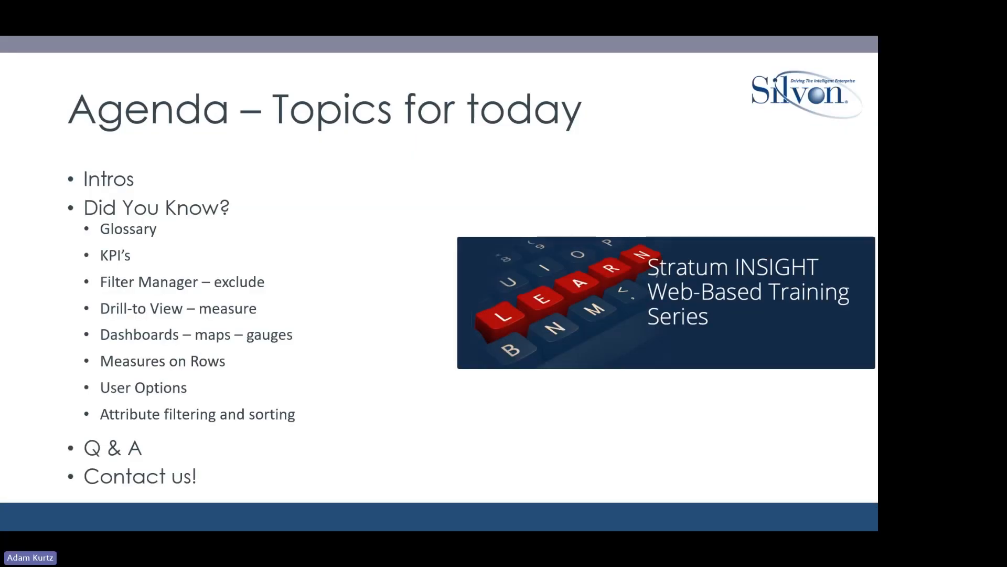
{"action": "key", "text": "alt+Tab"}
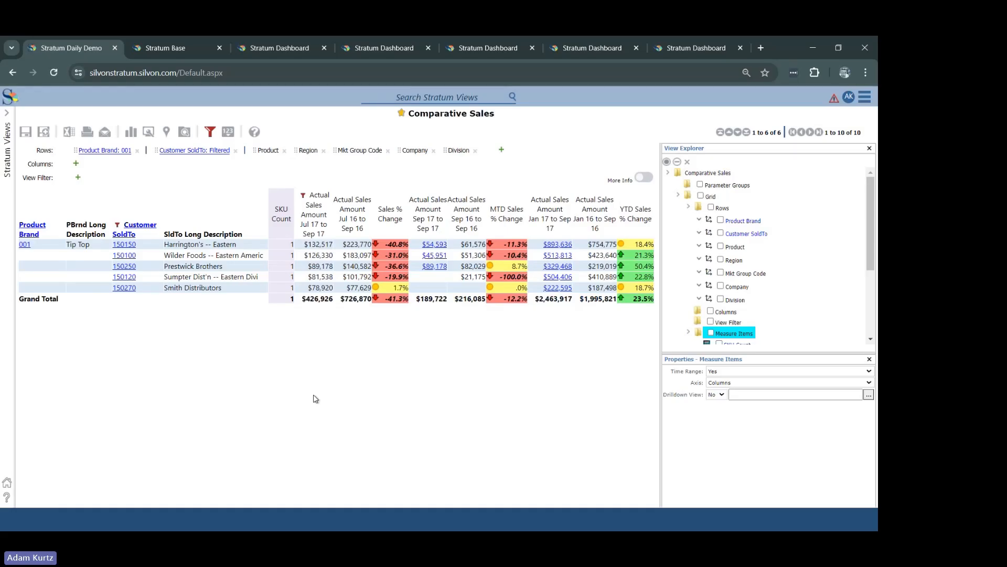
Step: Reopen the Comparative Sales view from the Stratum Views list
{"action": "left_click", "coordinate": [8, 141]}
{"action": "left_click", "coordinate": [38, 160]}
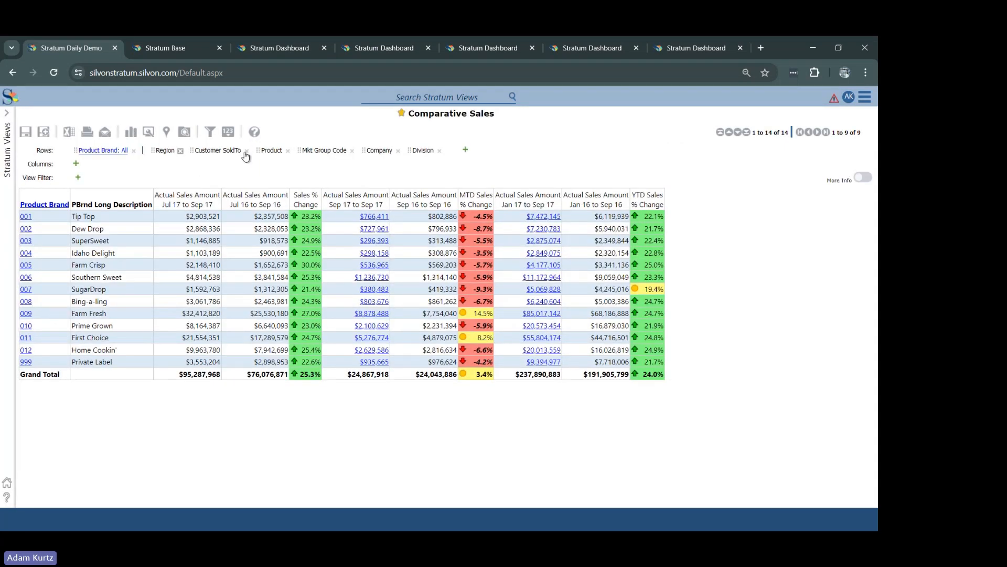
Step: Make Product the active row level in Comparative Sales and add its Prod Current List Price attribute relationship
{"action": "left_click_drag", "start_coordinate": [272, 151], "coordinate": [46, 153]}
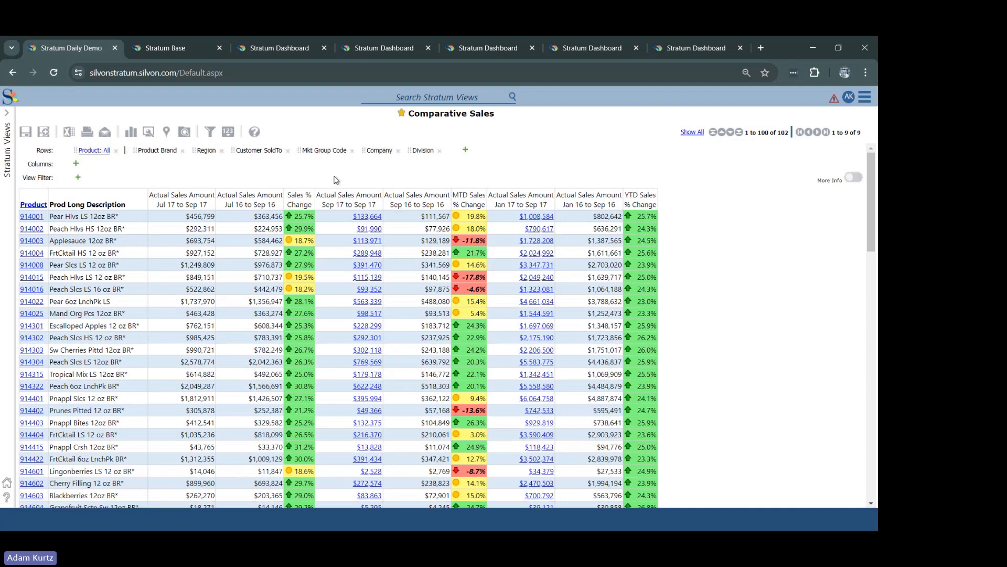
{"action": "right_click", "coordinate": [137, 202]}
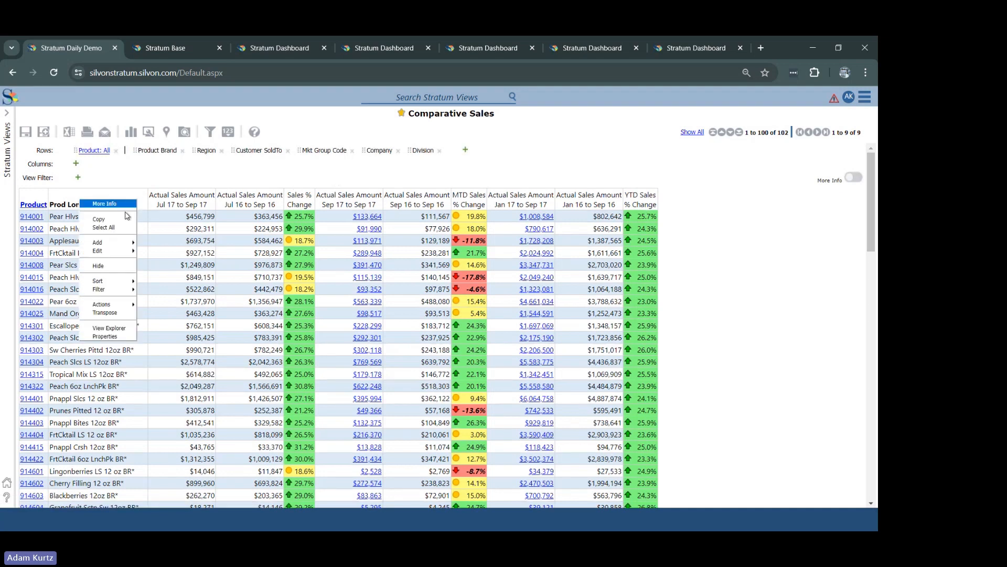
{"action": "mouse_move", "coordinate": [132, 245]}
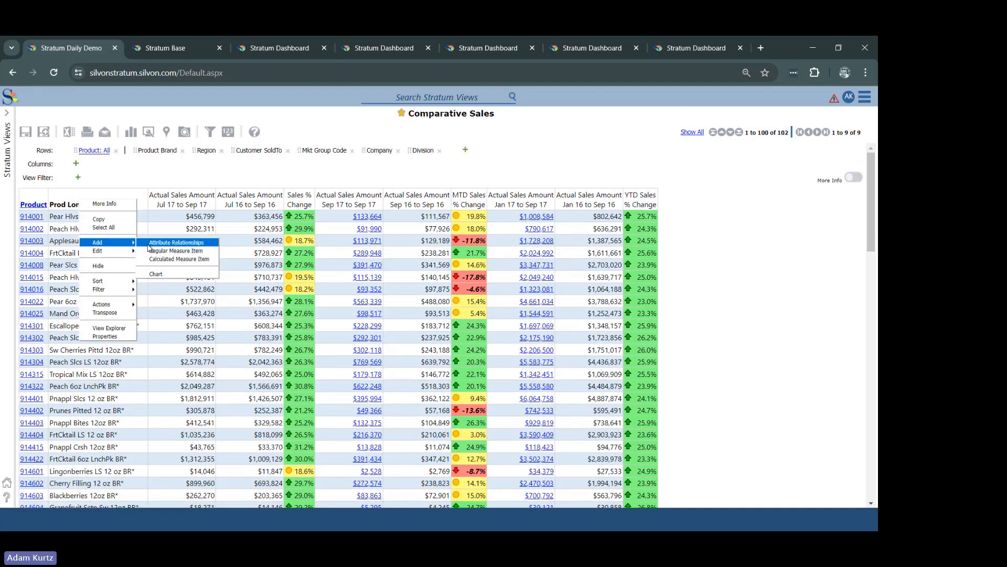
{"action": "left_click", "coordinate": [149, 244]}
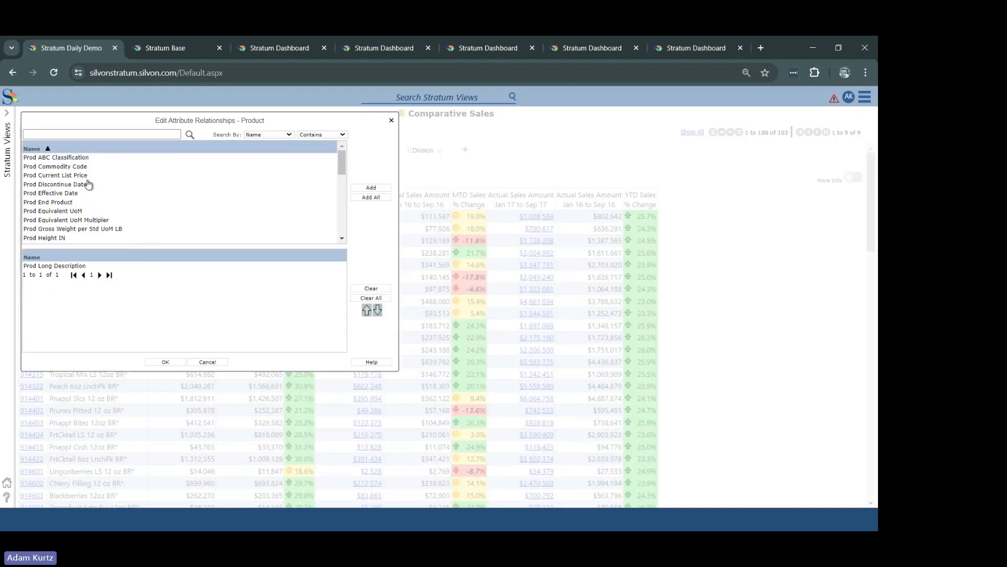
{"action": "left_click", "coordinate": [86, 175]}
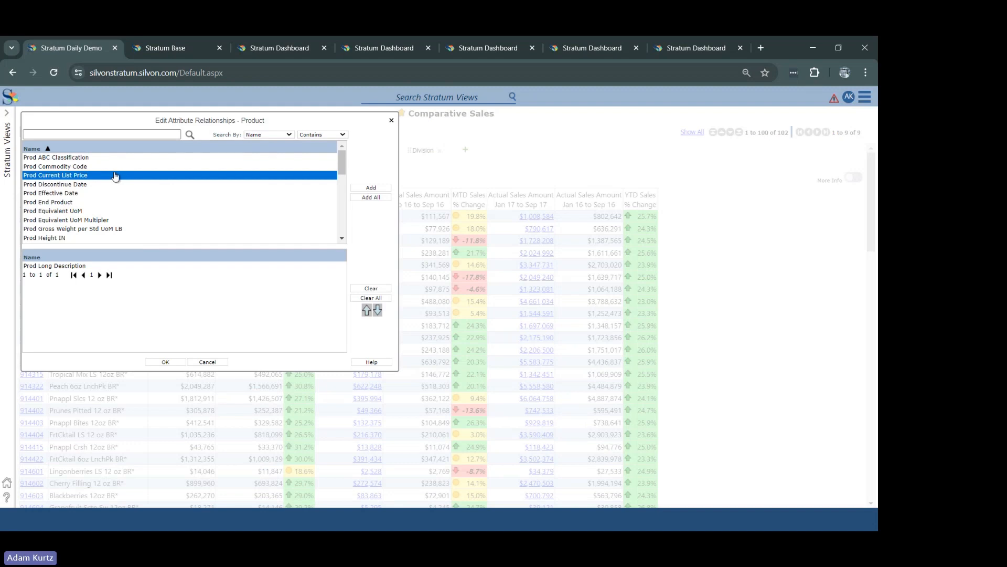
{"action": "double_click", "coordinate": [116, 175]}
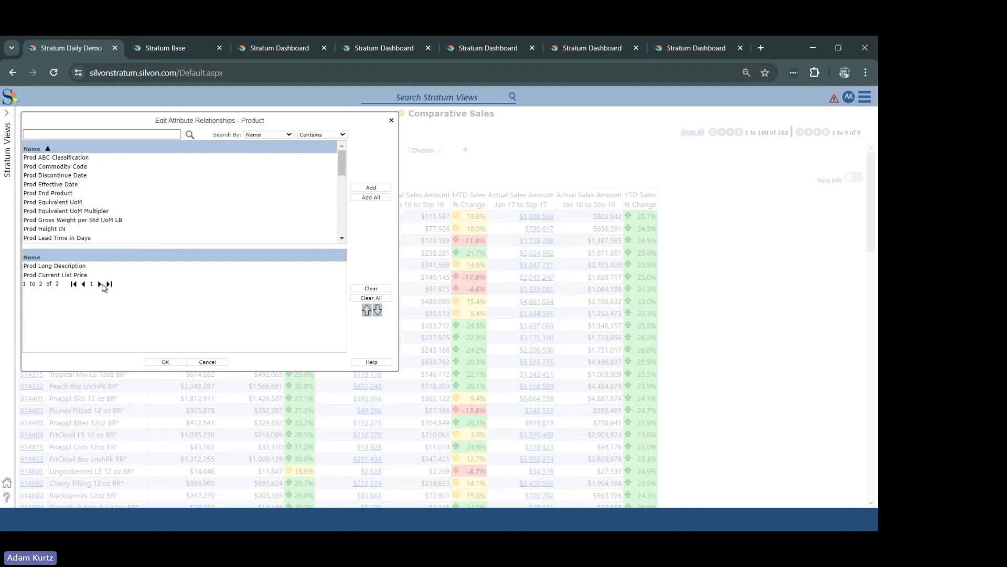
{"action": "left_click", "coordinate": [159, 362]}
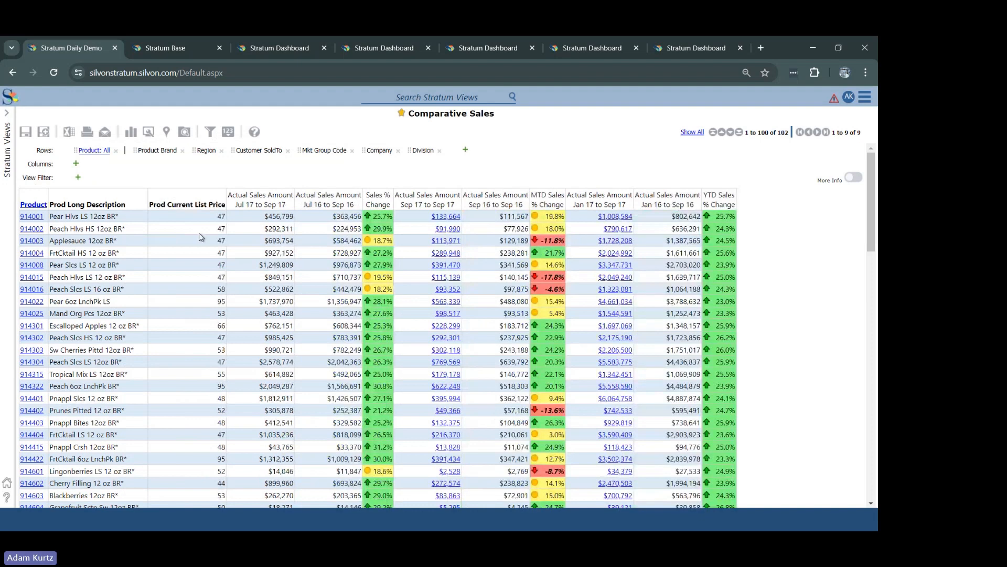
Step: Open the properties of the Prod Current List Price column and examine its Data Type choices
{"action": "right_click", "coordinate": [202, 205]}
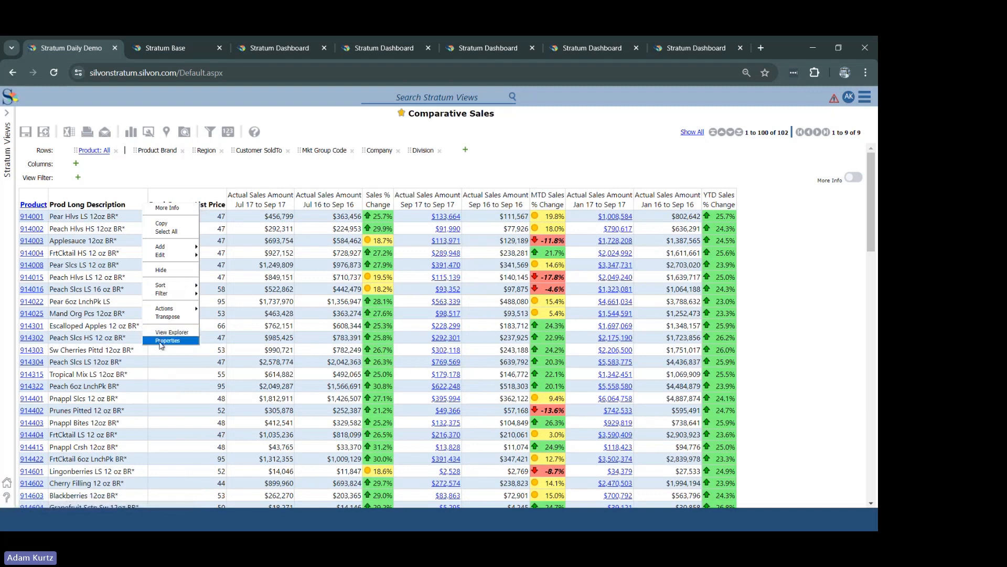
{"action": "left_click", "coordinate": [167, 340]}
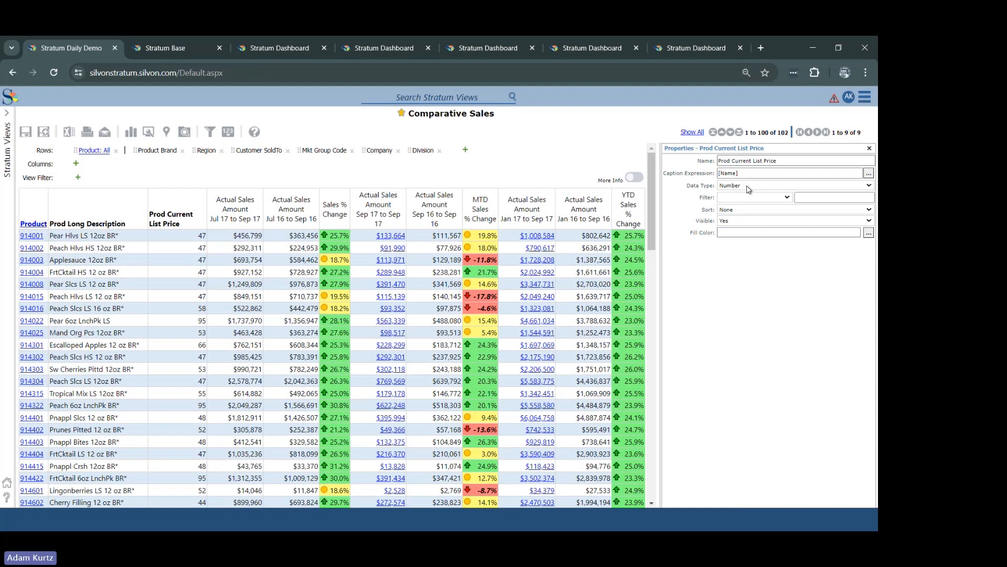
{"action": "left_click", "coordinate": [749, 187]}
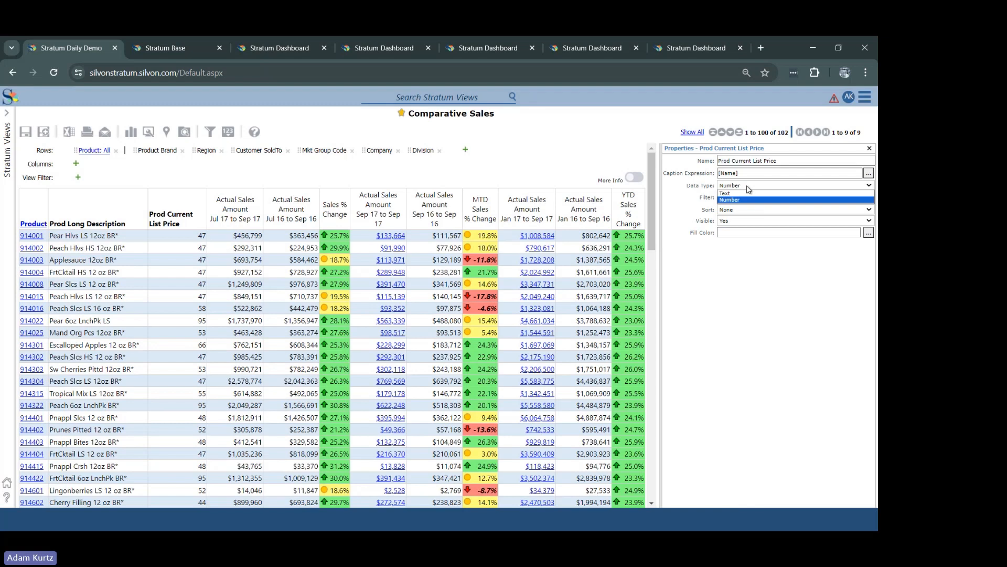
{"action": "left_click", "coordinate": [748, 187]}
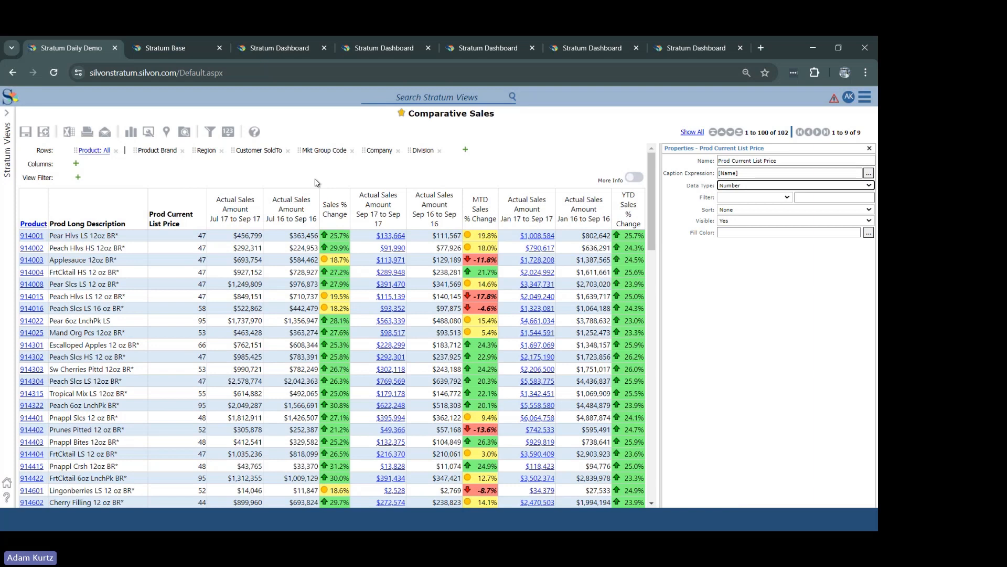
Step: Sort the products by Prod Current List Price, trying ascending order and ending with descending
{"action": "right_click", "coordinate": [179, 212]}
{"action": "mouse_move", "coordinate": [165, 264]}
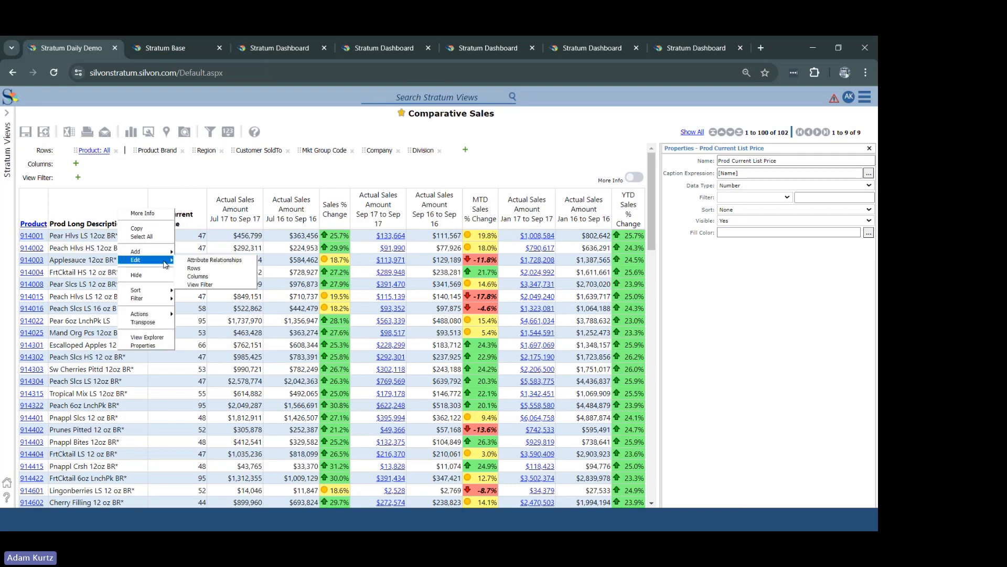
{"action": "left_click", "coordinate": [184, 298]}
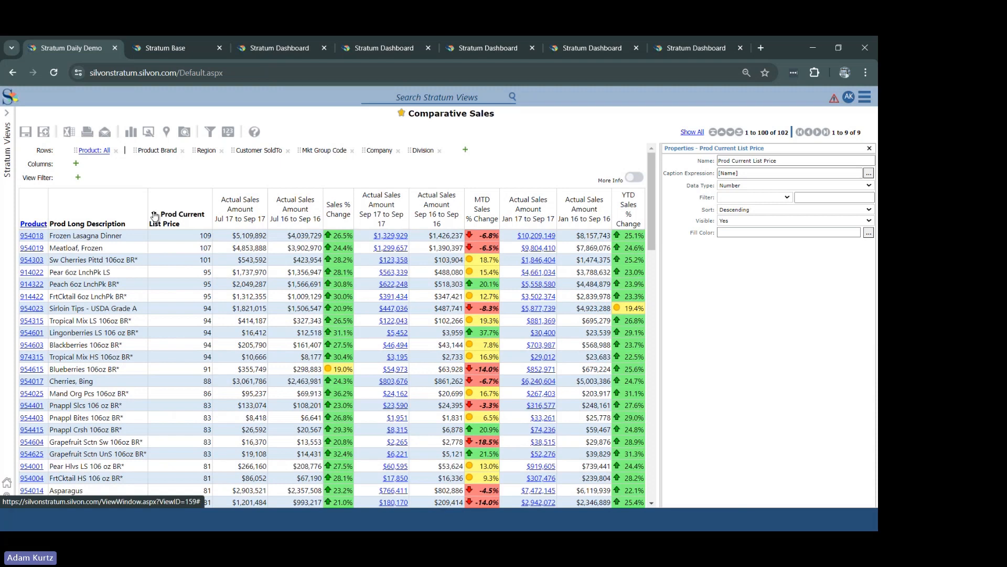
{"action": "left_click", "coordinate": [203, 215]}
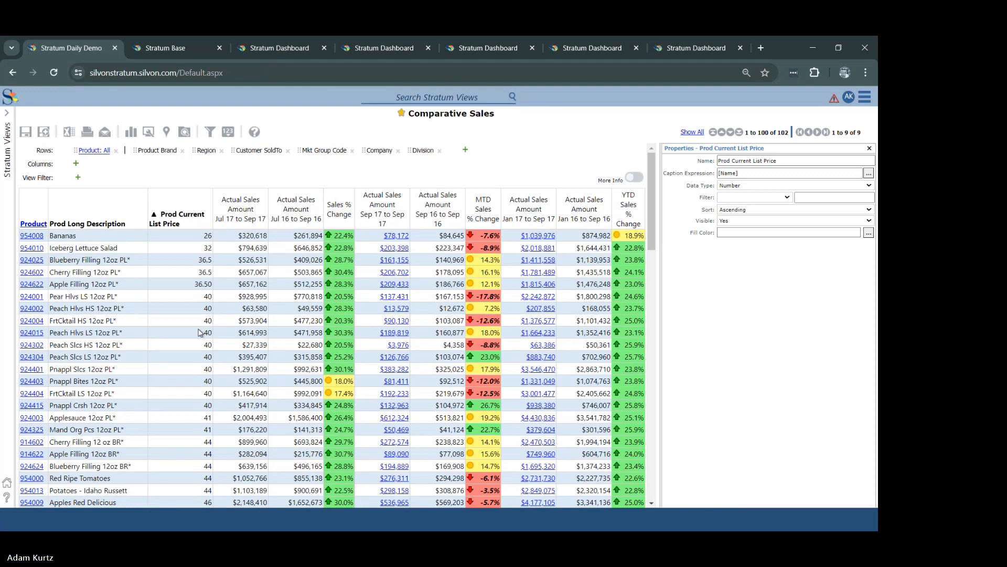
{"action": "left_click", "coordinate": [158, 219]}
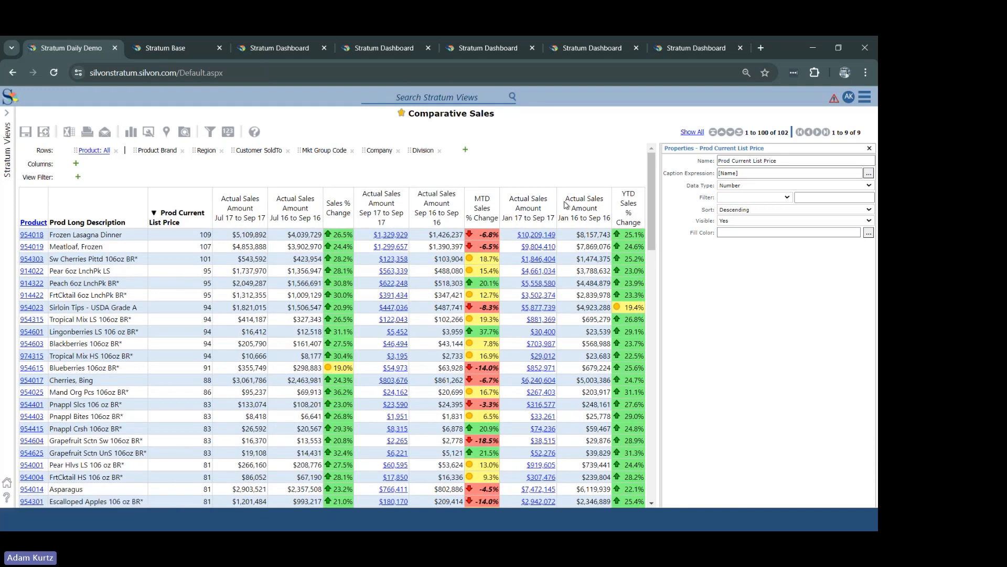
Step: Try the Text data type on Prod Current List Price, apply it, and return the data type to Number
{"action": "left_click", "coordinate": [728, 185]}
{"action": "left_click", "coordinate": [726, 194]}
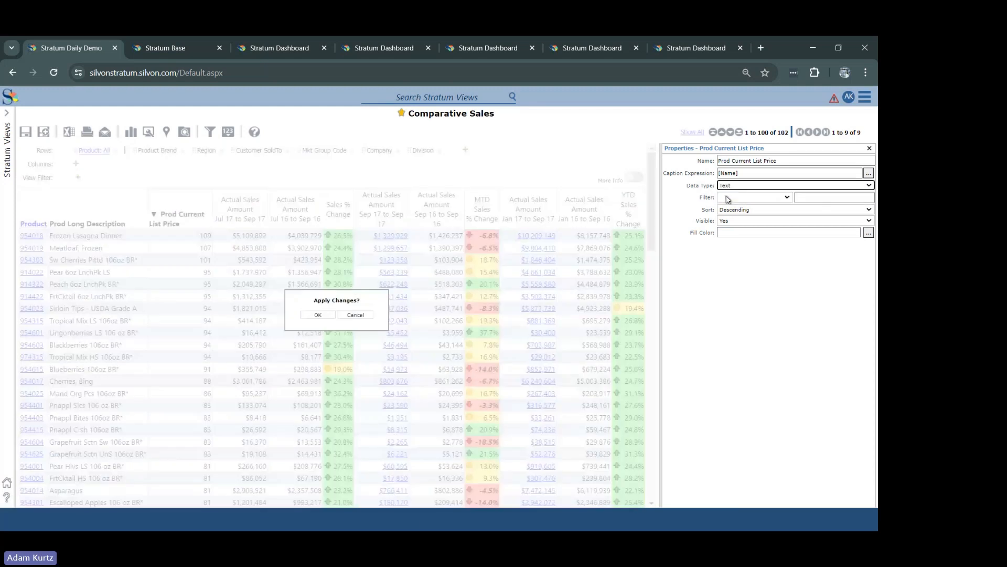
{"action": "left_click", "coordinate": [326, 315]}
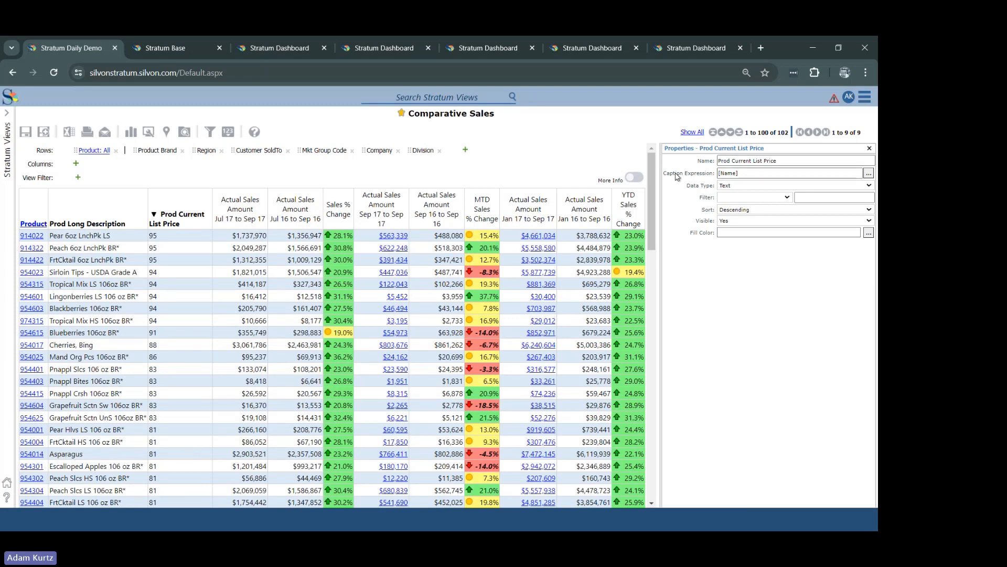
{"action": "left_click", "coordinate": [728, 199]}
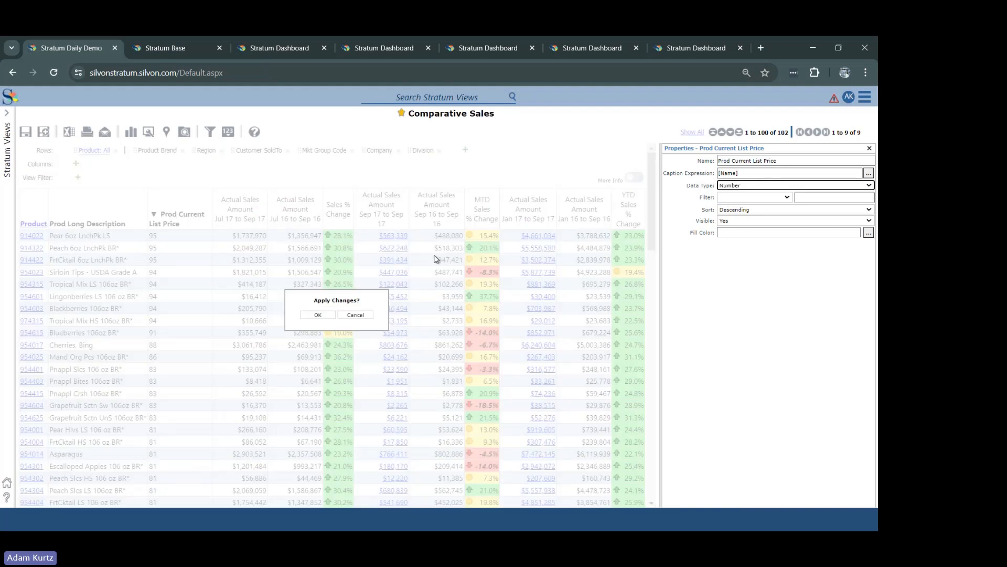
{"action": "left_click", "coordinate": [322, 316]}
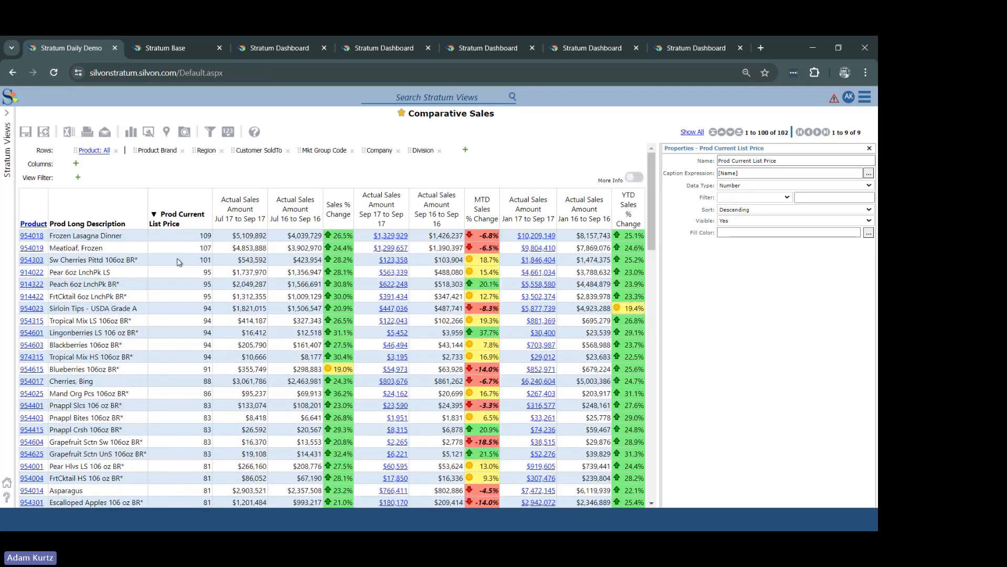
Step: Filter the Prod Current List Price attribute to values greater than 90
{"action": "right_click", "coordinate": [180, 217]}
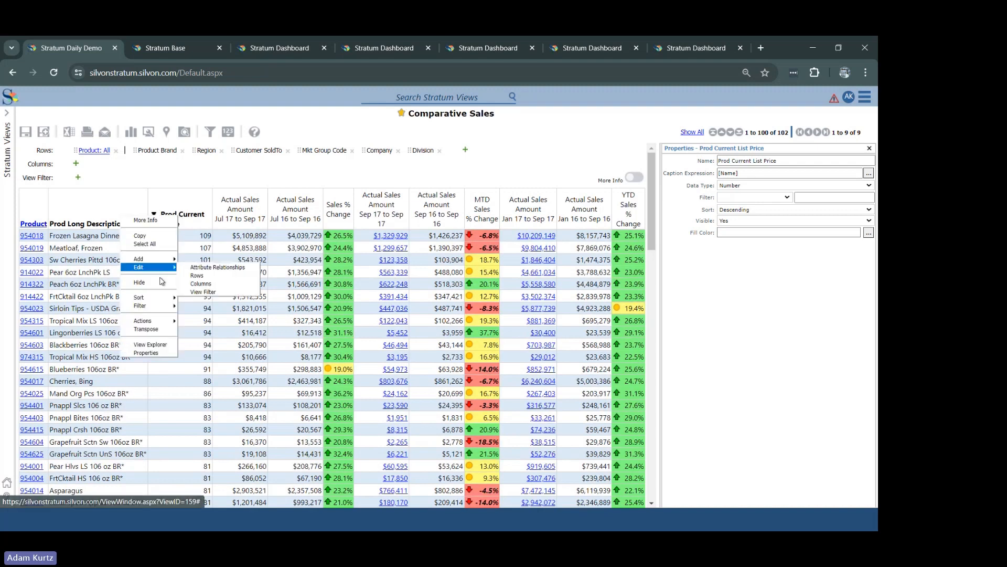
{"action": "left_click", "coordinate": [193, 313]}
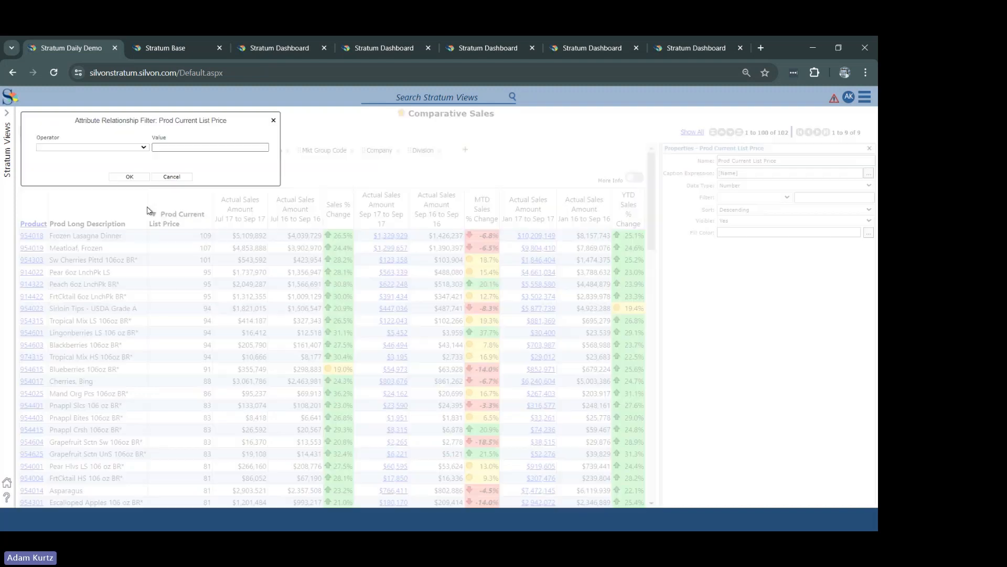
{"action": "left_click", "coordinate": [107, 149]}
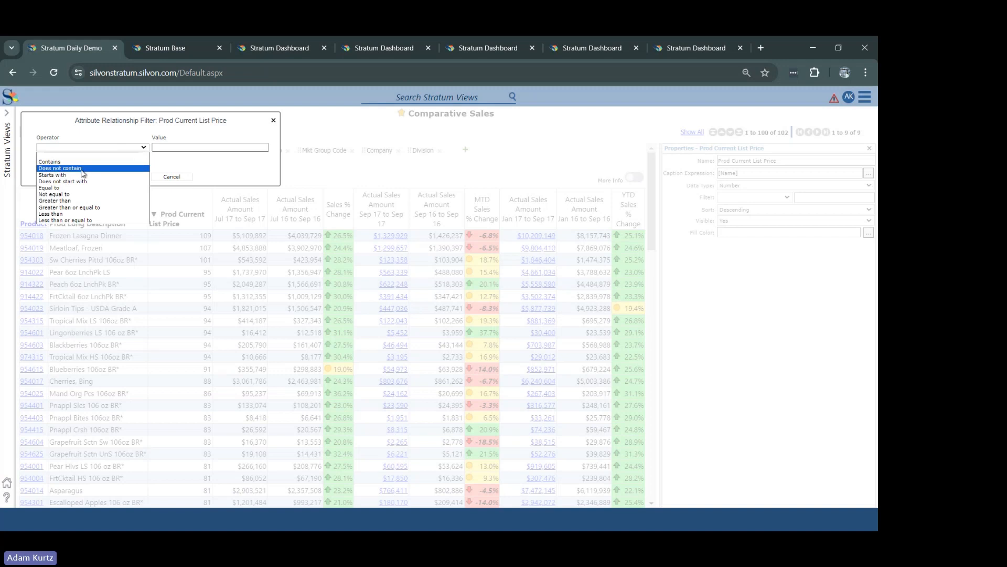
{"action": "left_click", "coordinate": [79, 201]}
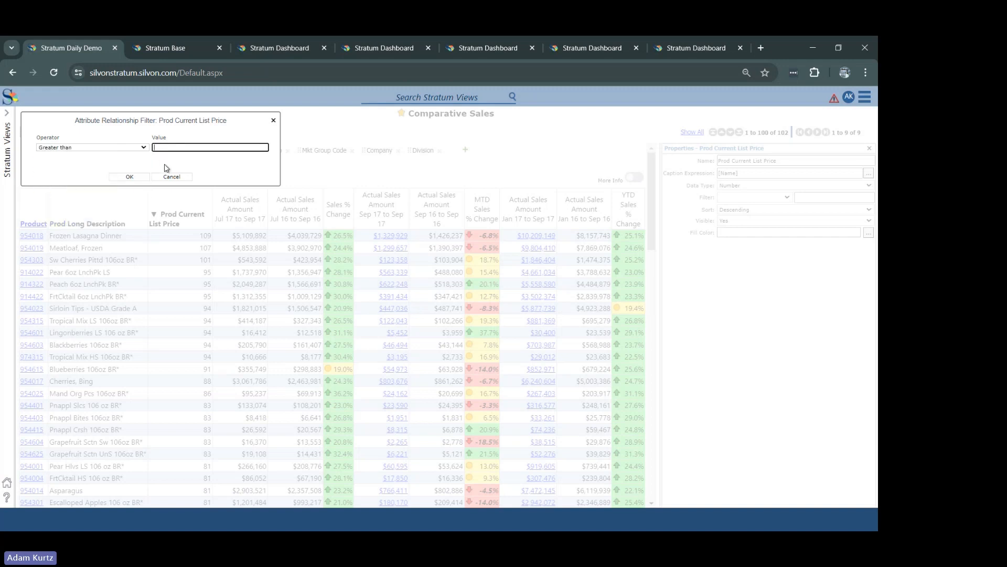
{"action": "type", "text": "90"}
{"action": "left_click", "coordinate": [138, 177]}
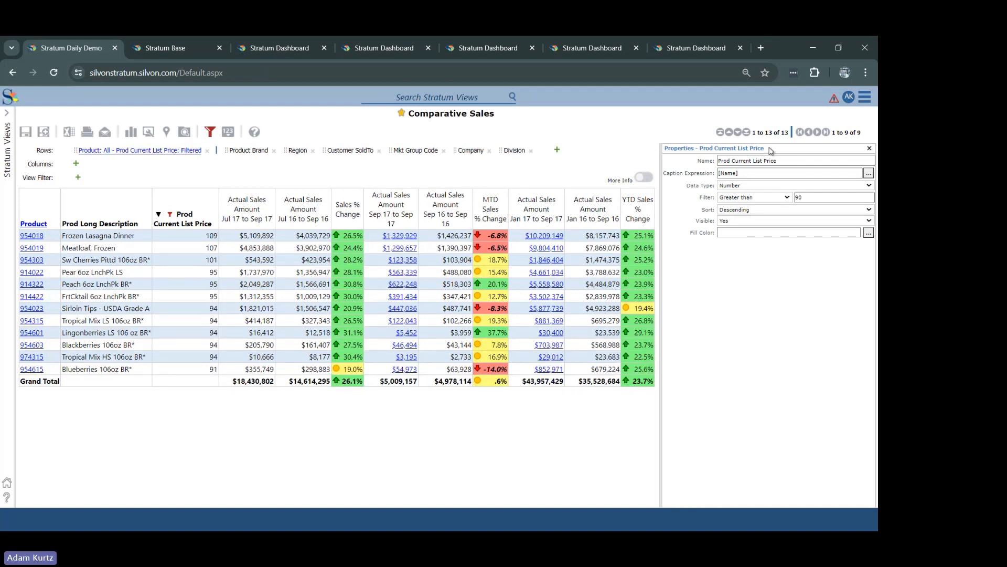
Step: Open the Dimension management page
{"action": "left_click", "coordinate": [863, 98]}
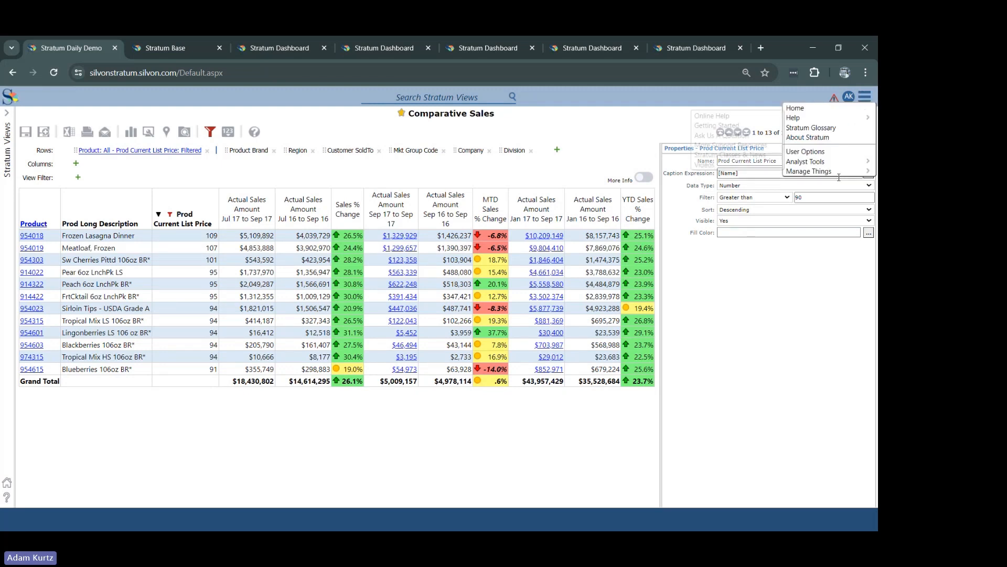
{"action": "mouse_move", "coordinate": [841, 172]}
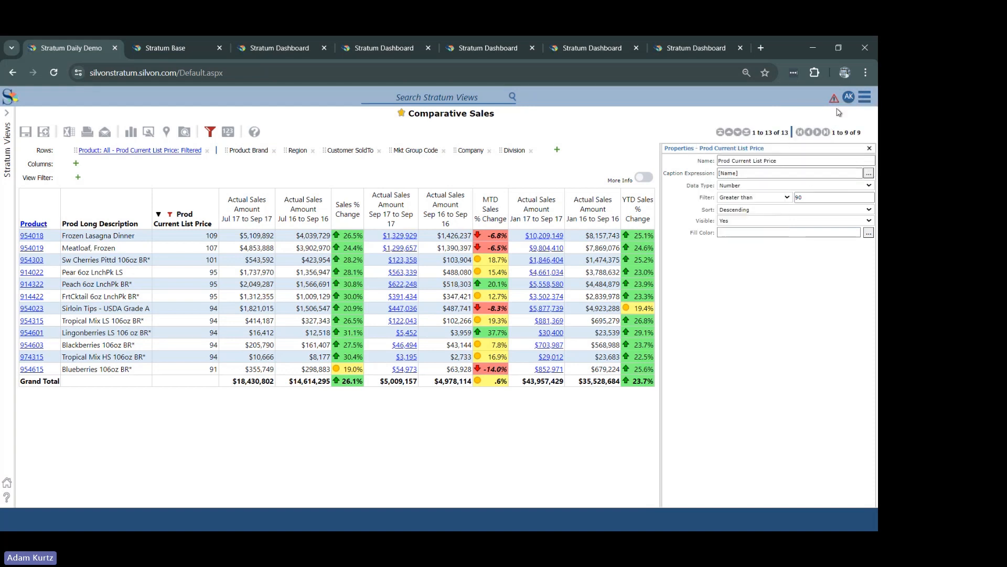
{"action": "left_click", "coordinate": [863, 99]}
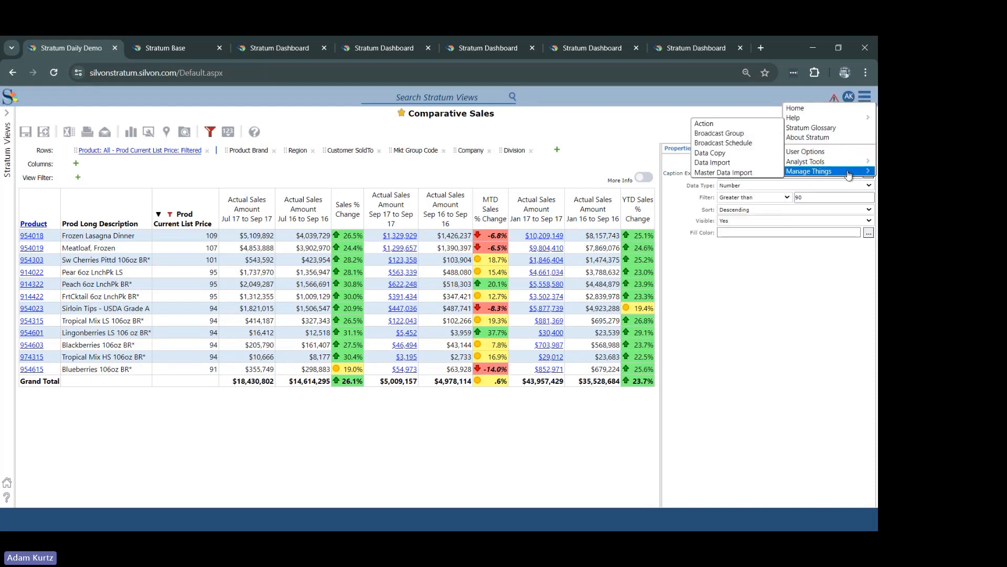
{"action": "mouse_move", "coordinate": [839, 172]}
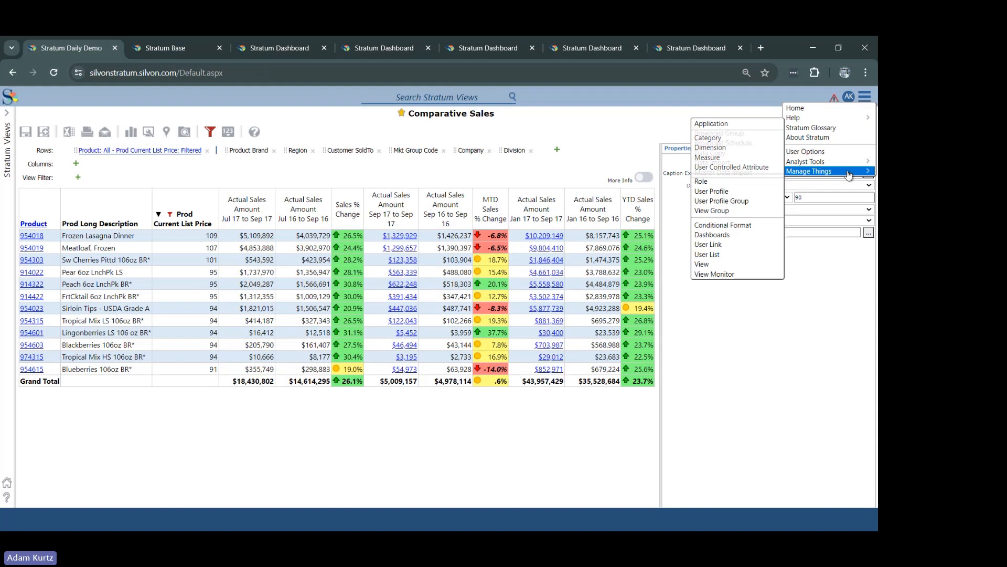
{"action": "left_click", "coordinate": [721, 148]}
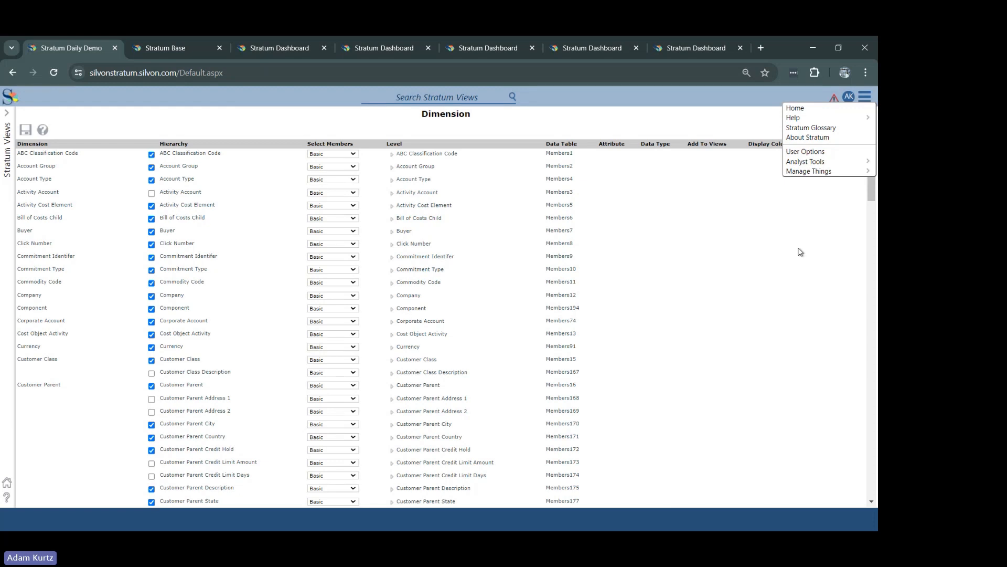
Step: Expand the Product level of the Product dimension and examine the data types assigned to its attributes
{"action": "left_click_drag", "start_coordinate": [873, 199], "coordinate": [875, 353]}
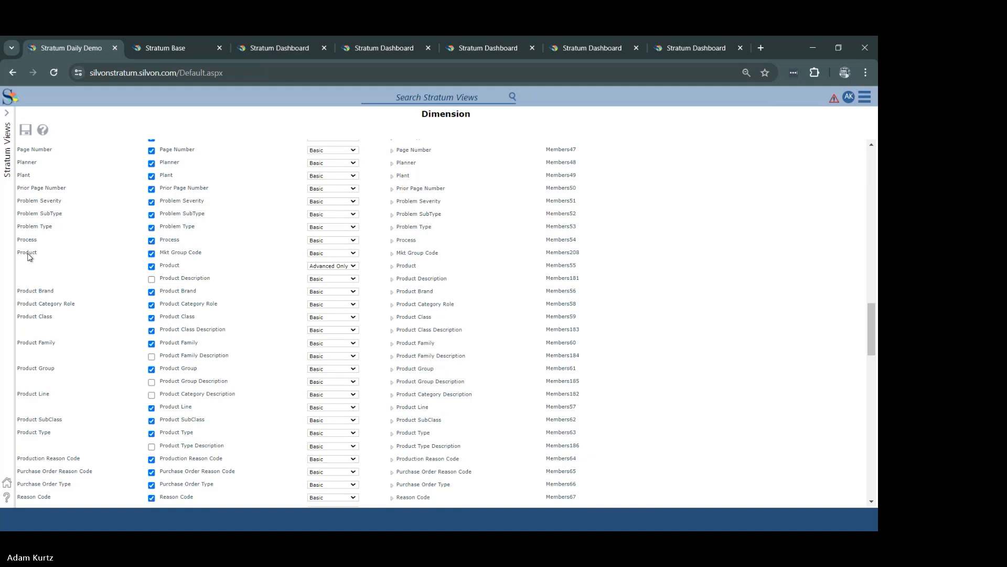
{"action": "left_click", "coordinate": [392, 266]}
{"action": "mouse_move", "coordinate": [874, 306]}
{"action": "left_mouse_down"}
{"action": "mouse_move", "coordinate": [878, 332]}
{"action": "mouse_move", "coordinate": [876, 311]}
{"action": "left_mouse_up"}
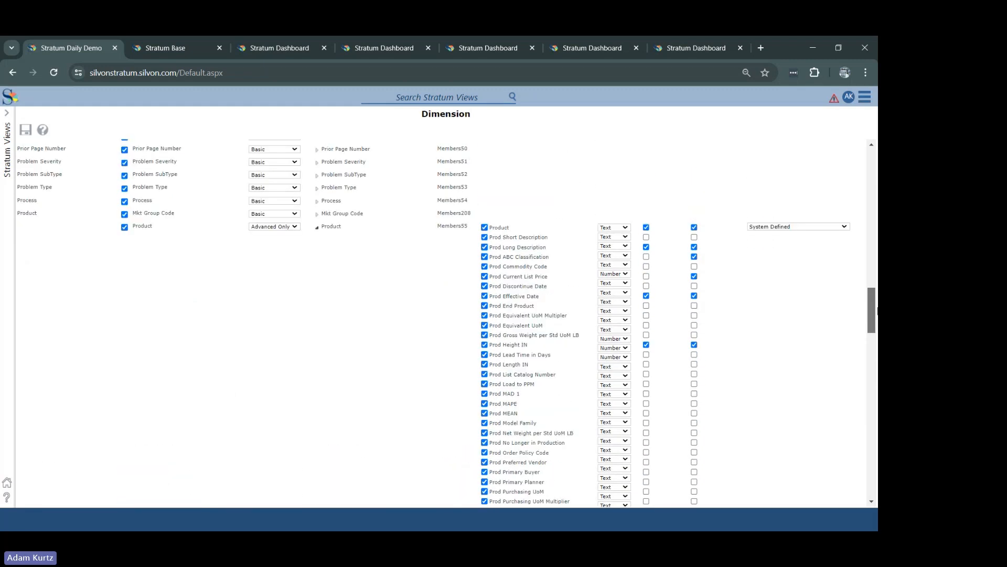